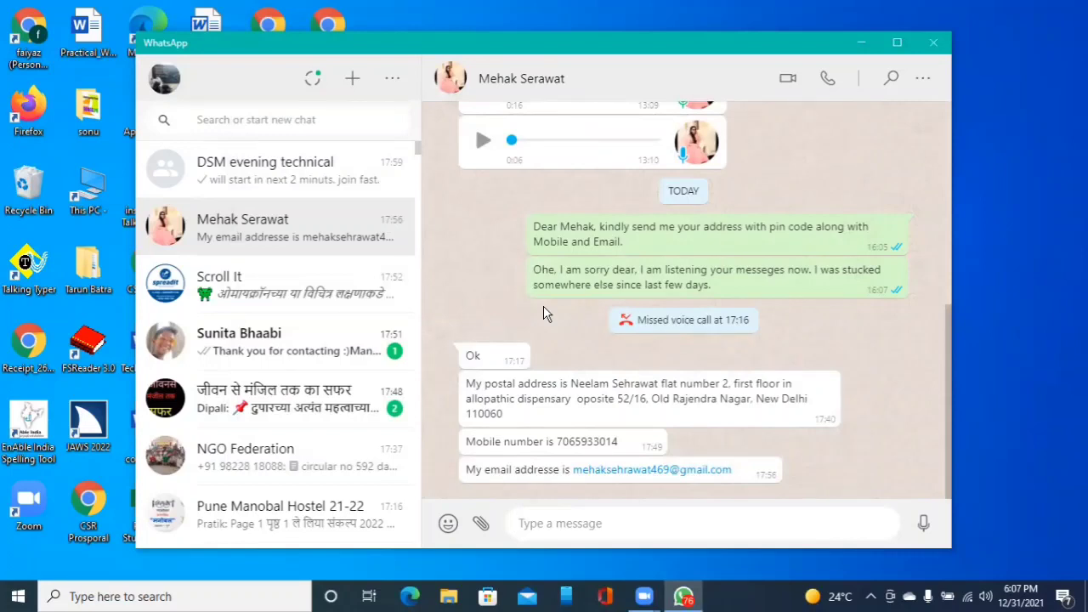
# - Open the fourth conversation in the chat list, then close the chat window
pyautogui.press('Tab')
pyautogui.press('Tab')
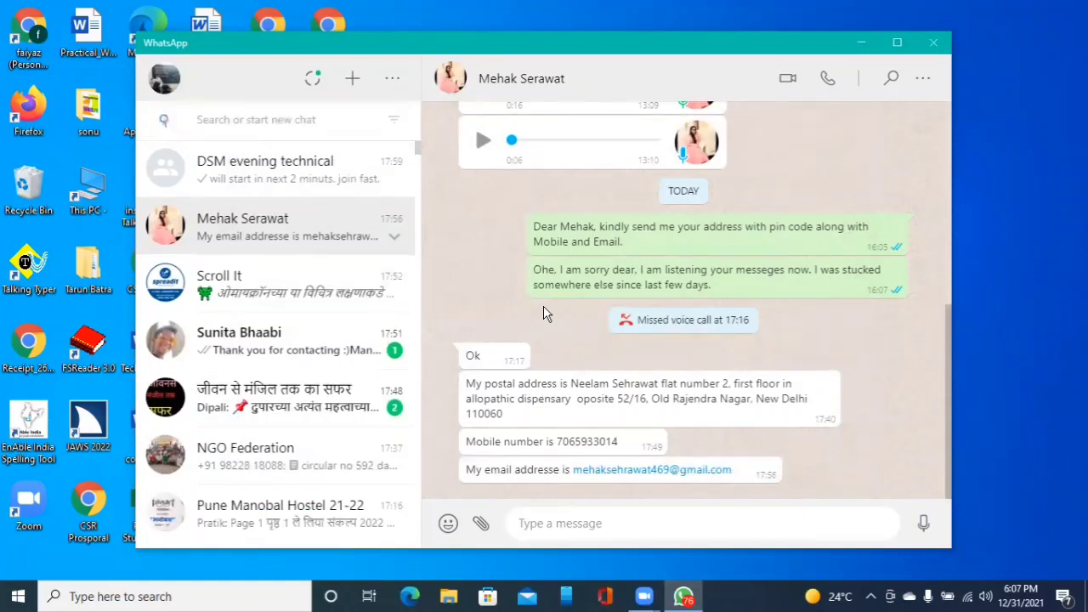
pyautogui.press('Down')
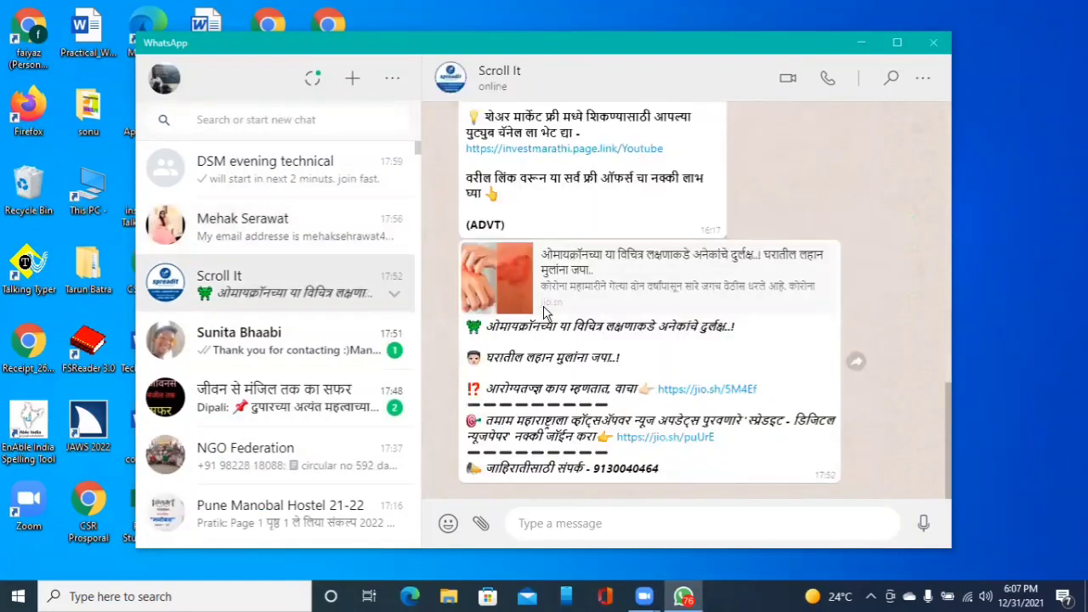
pyautogui.press('Down')
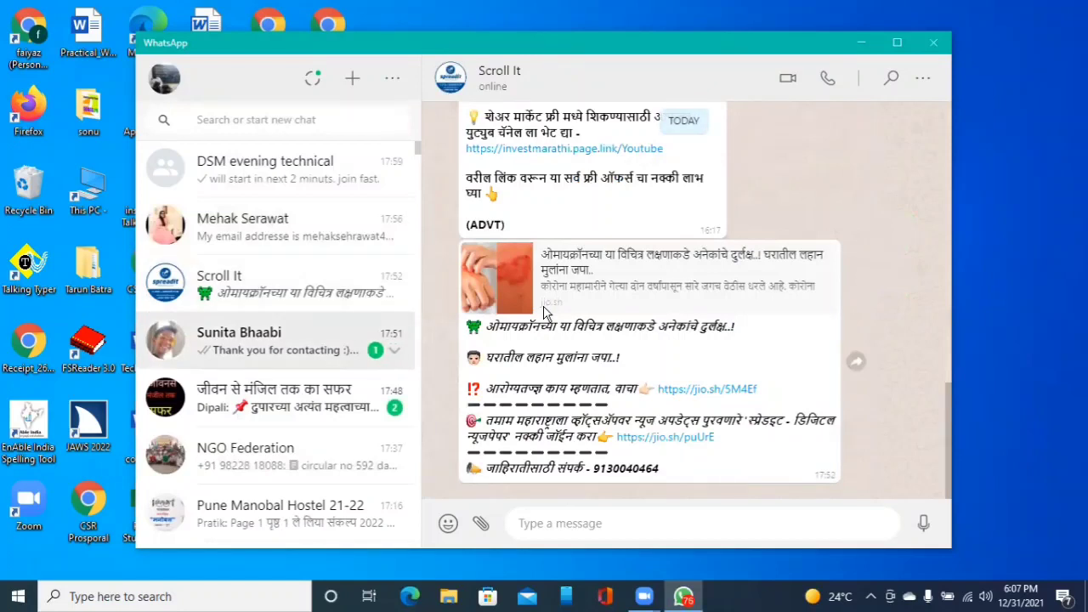
pyautogui.press('Return')
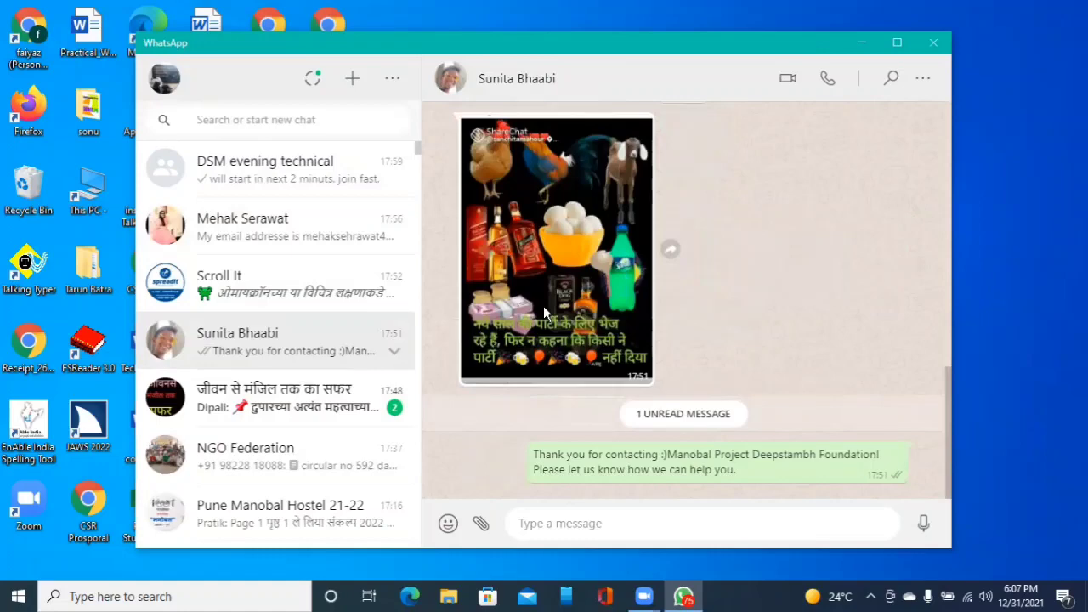
pyautogui.hotkey('alt', 'F4')
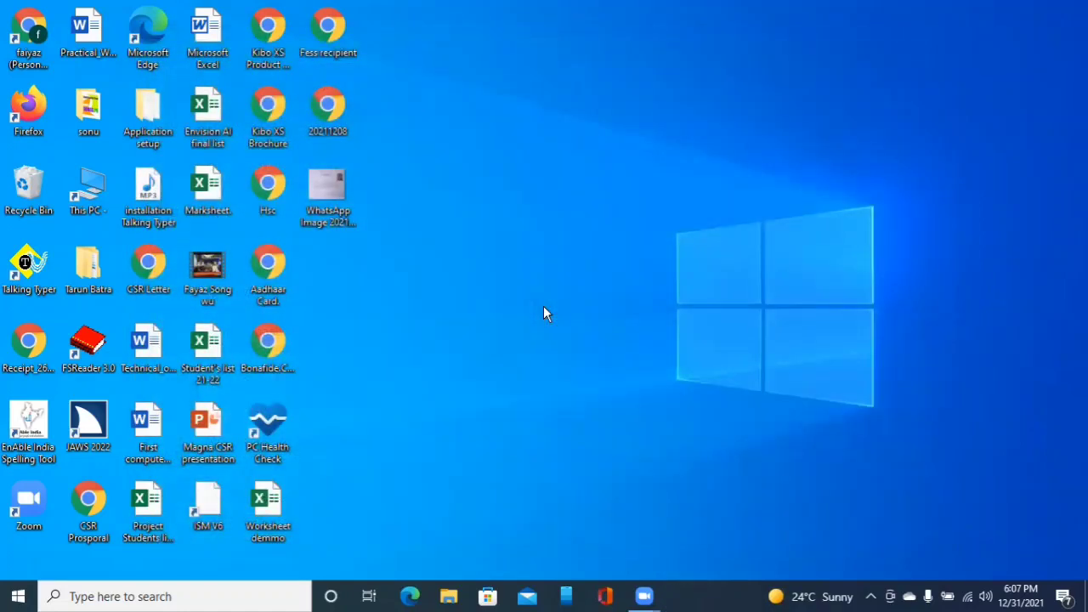
# - Open the Microsoft Excel document from the desktop and switch to its Word window
pyautogui.hotkey('alt', 'Tab')
pyautogui.press('i')
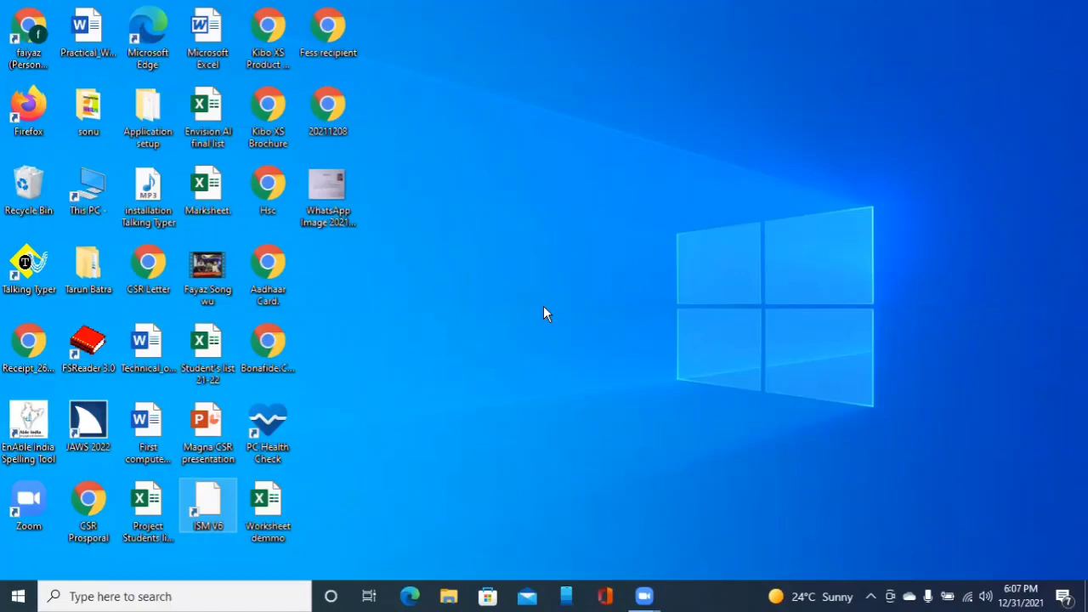
pyautogui.press('m')
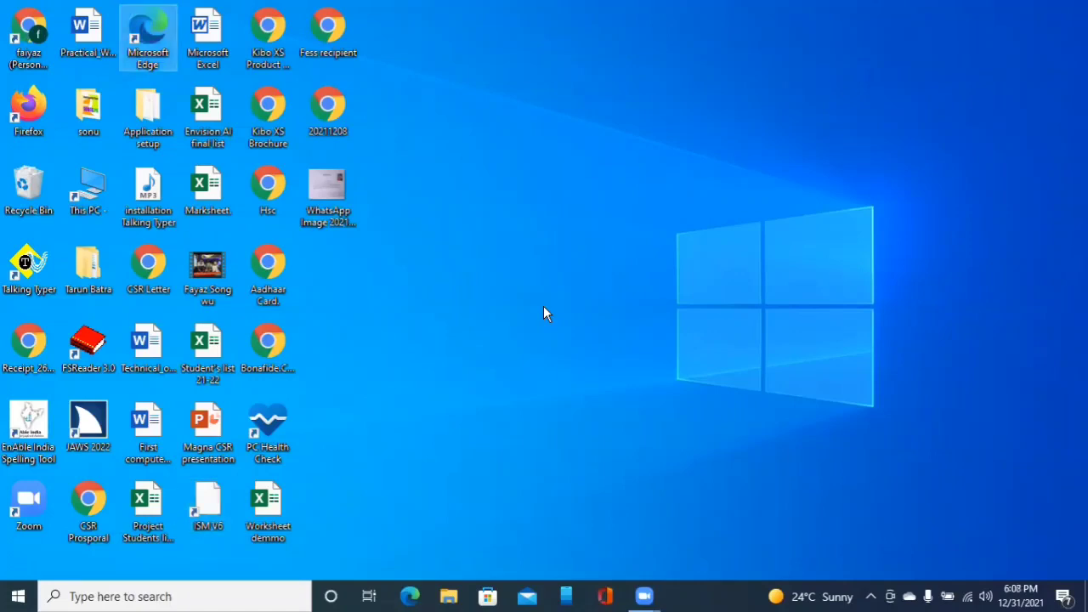
pyautogui.press('m')
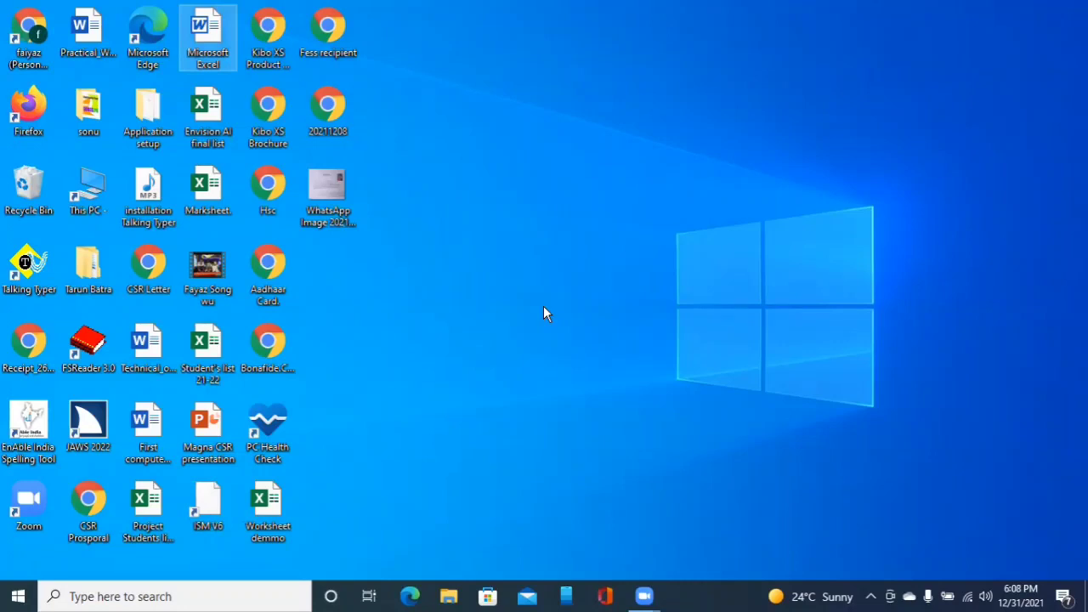
pyautogui.press('Return')
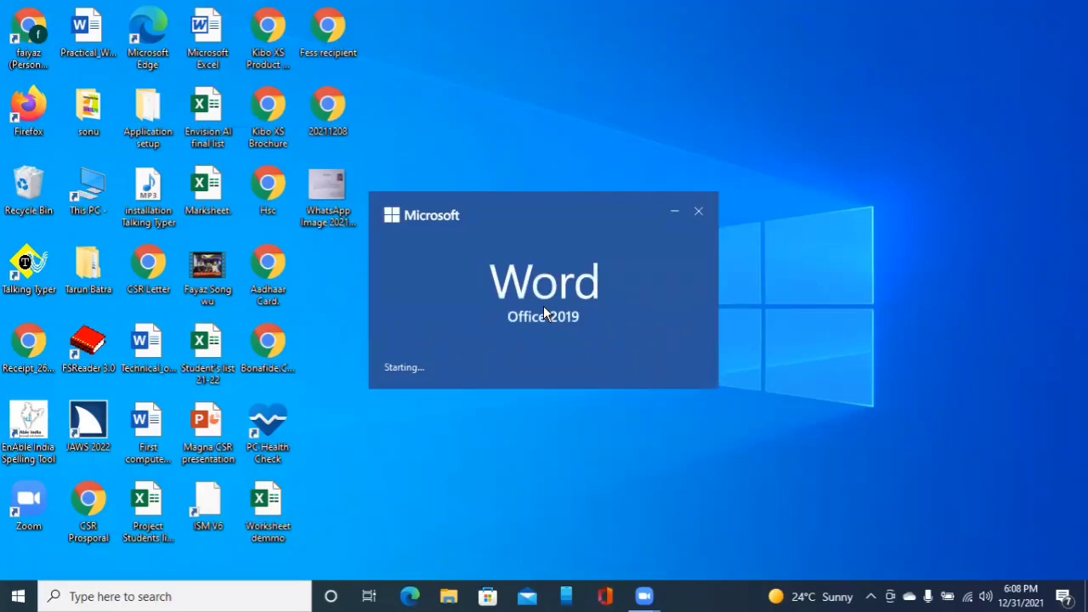
pyautogui.hotkey('alt', 'Tab')
pyautogui.hotkey('alt', 'Tab')
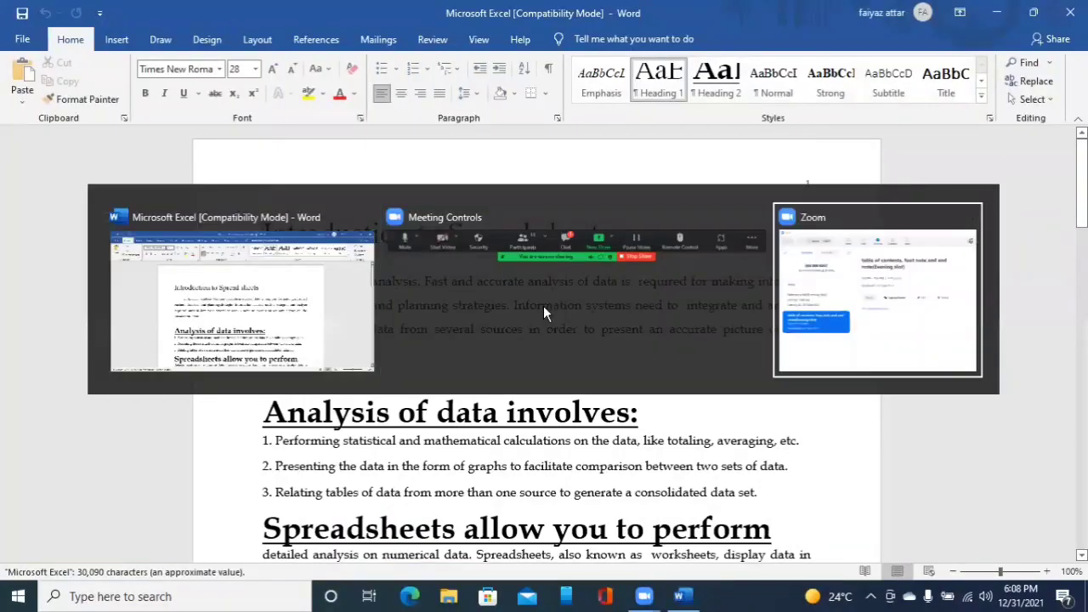
pyautogui.hotkey('alt', 'Tab')
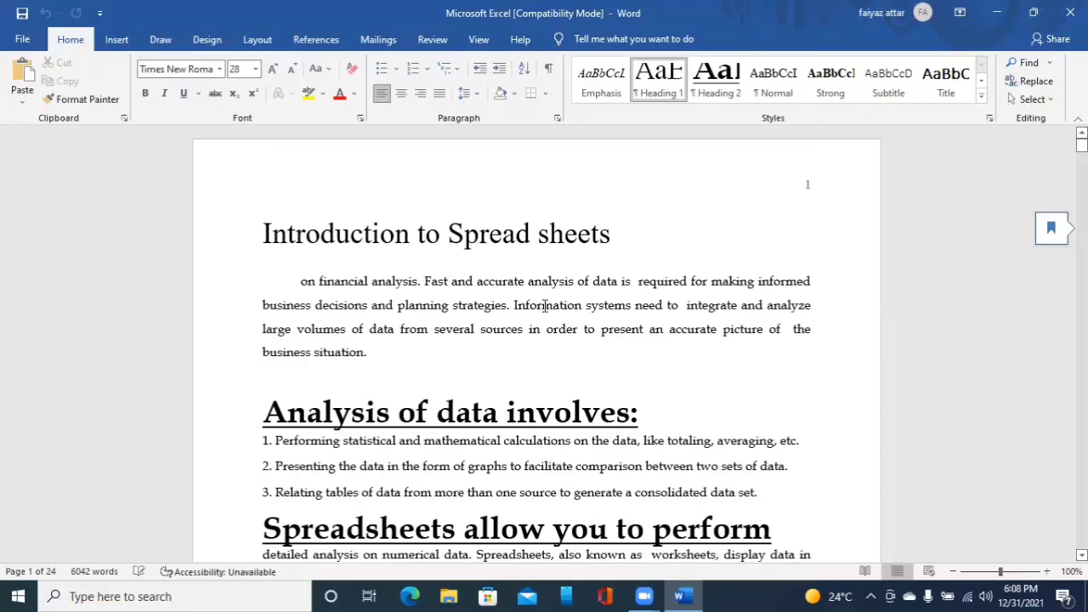
# - Select the whole document and clear all its formatting
pyautogui.hotkey('ctrl', 'a')
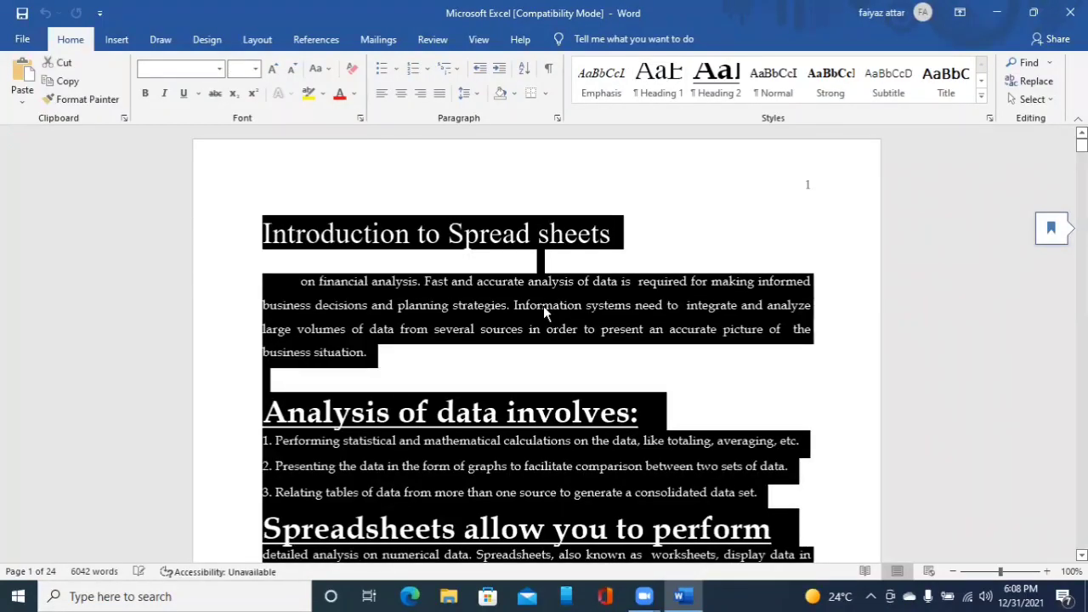
pyautogui.press('alt')
pyautogui.press('h')
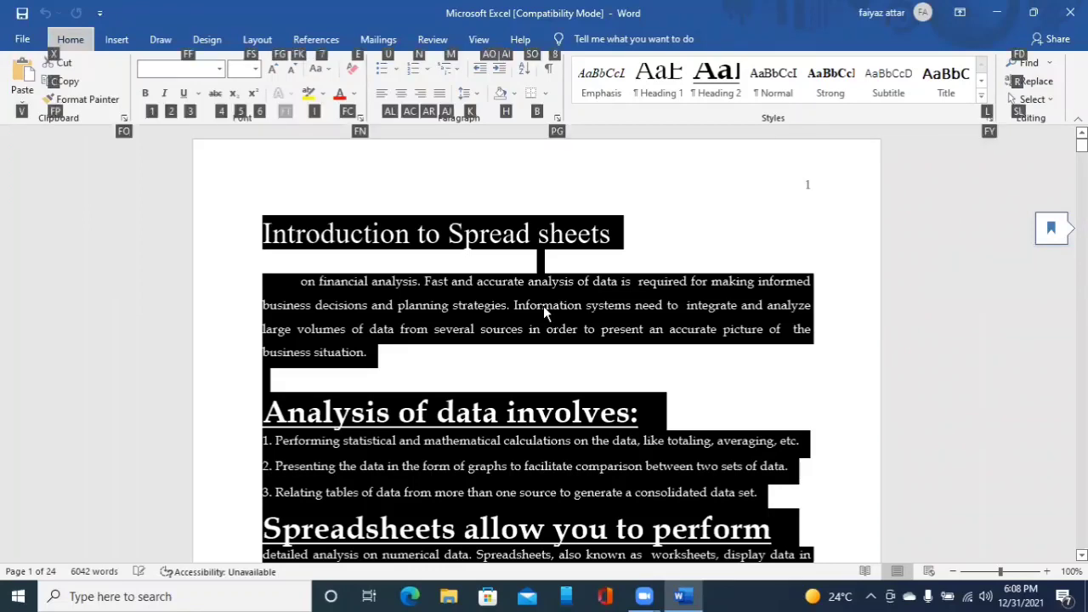
pyautogui.press('Tab')
pyautogui.press('Tab')
pyautogui.press('Tab')
pyautogui.press('Tab')
pyautogui.press('Tab')
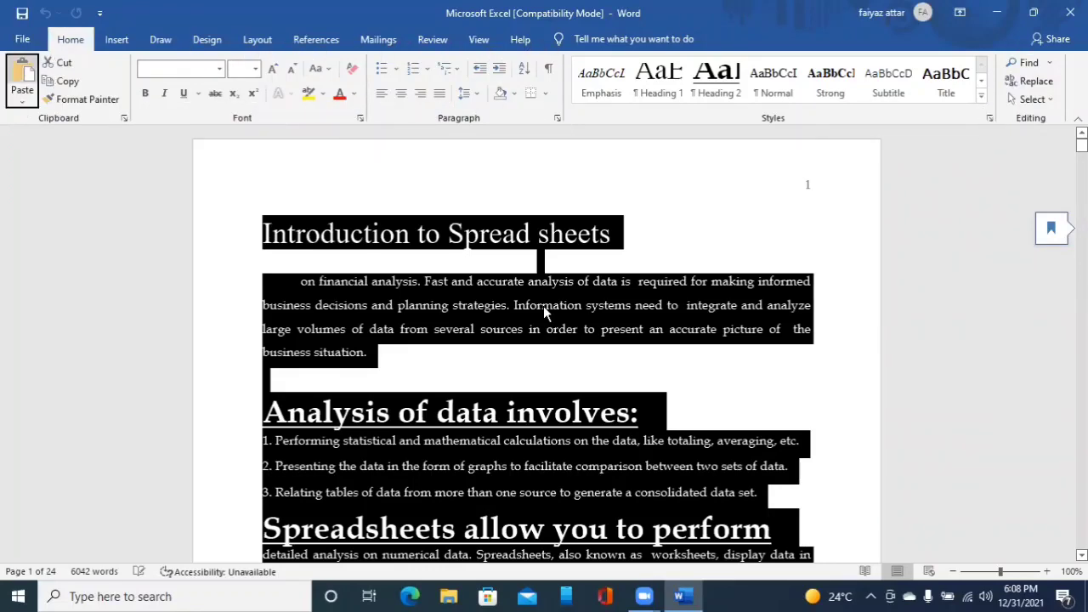
pyautogui.press('Tab')
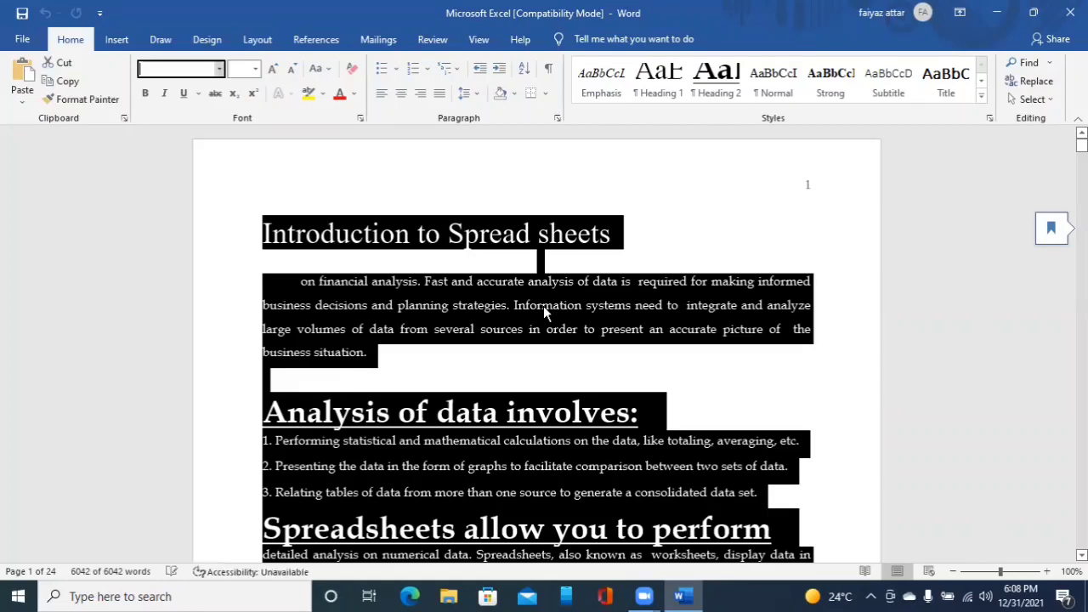
pyautogui.press('Tab')
pyautogui.press('Tab')
pyautogui.press('Tab')
pyautogui.press('Tab')
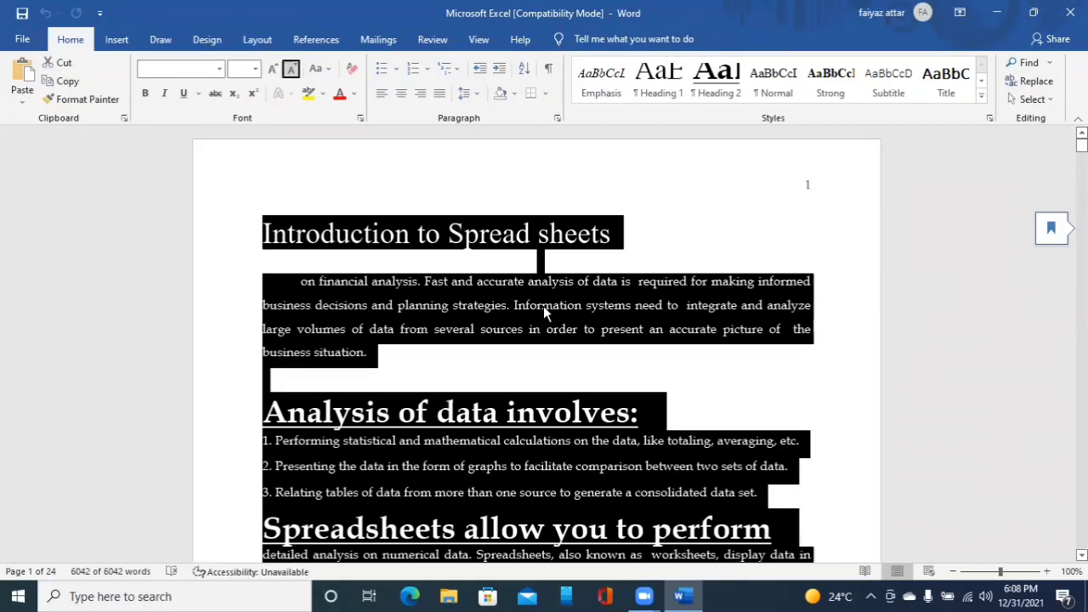
pyautogui.press('Tab')
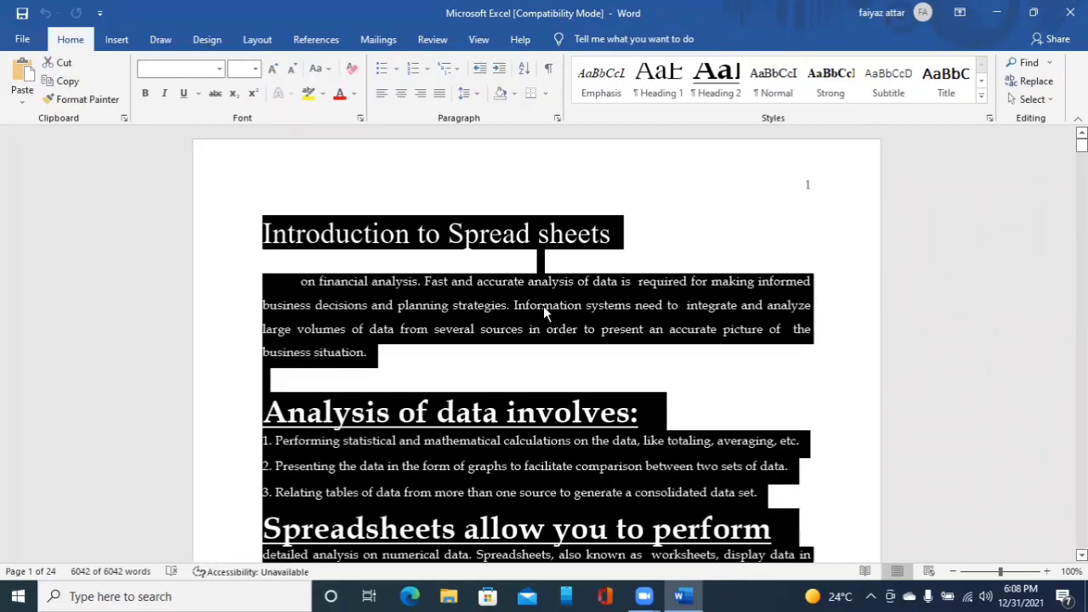
pyautogui.press('Return')
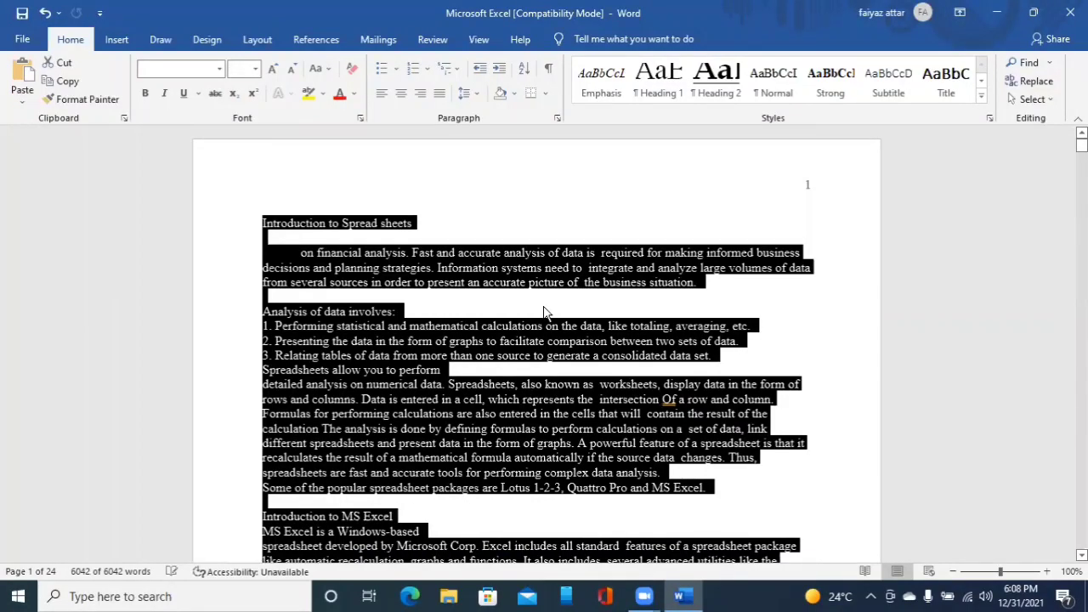
# - Apply the Heading 1 style to the title line Introduction to Spread sheets
pyautogui.hotkey('ctrl', 'Home')
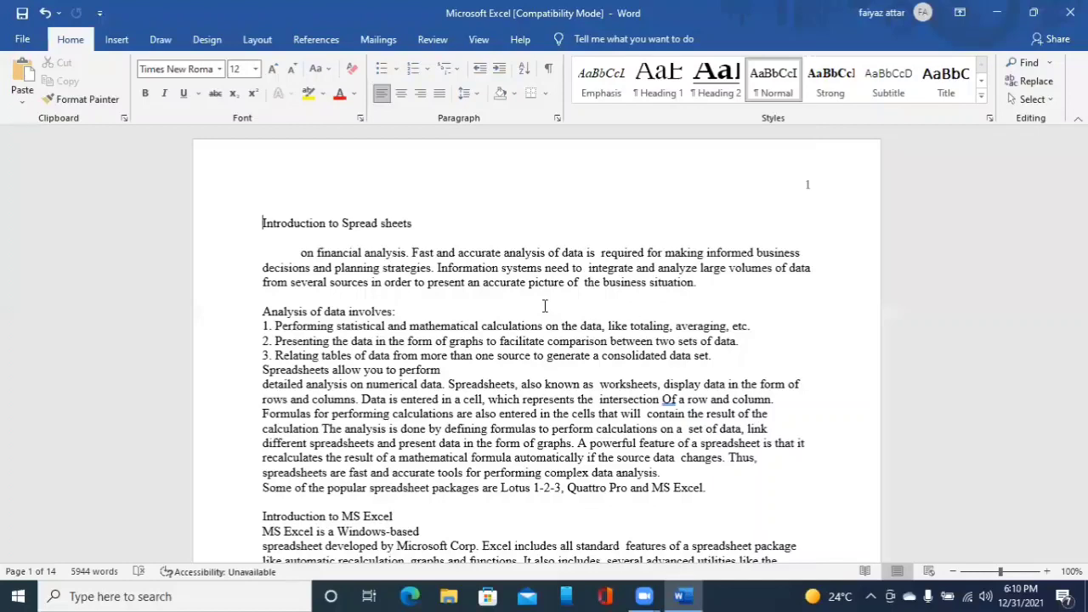
pyautogui.hotkey('ctrl', 'alt', '1')
pyautogui.hotkey('ctrl', 'z')
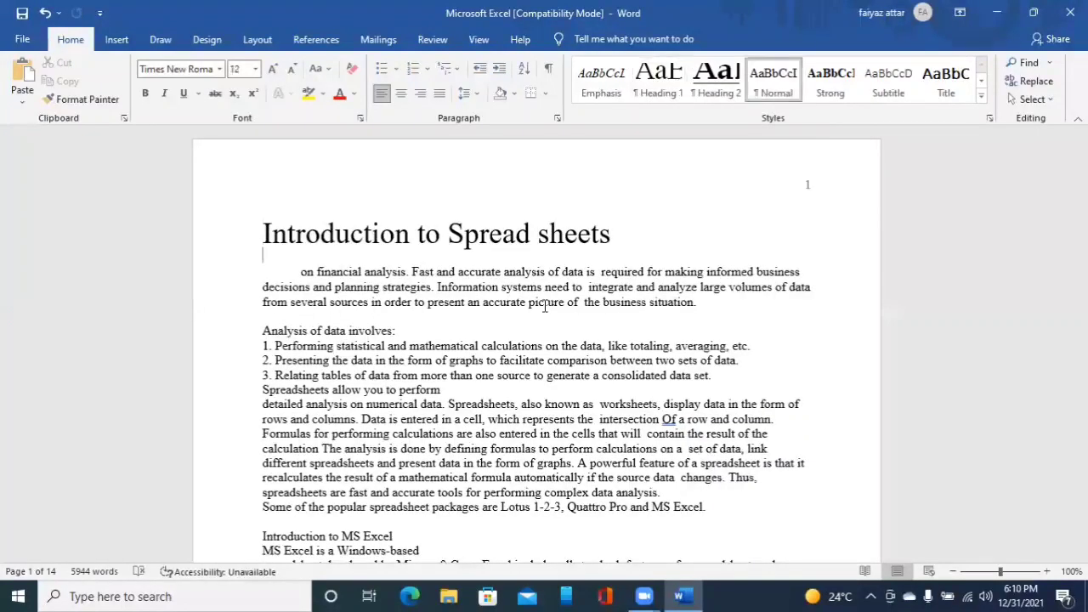
pyautogui.hotkey('ctrl', 'y')
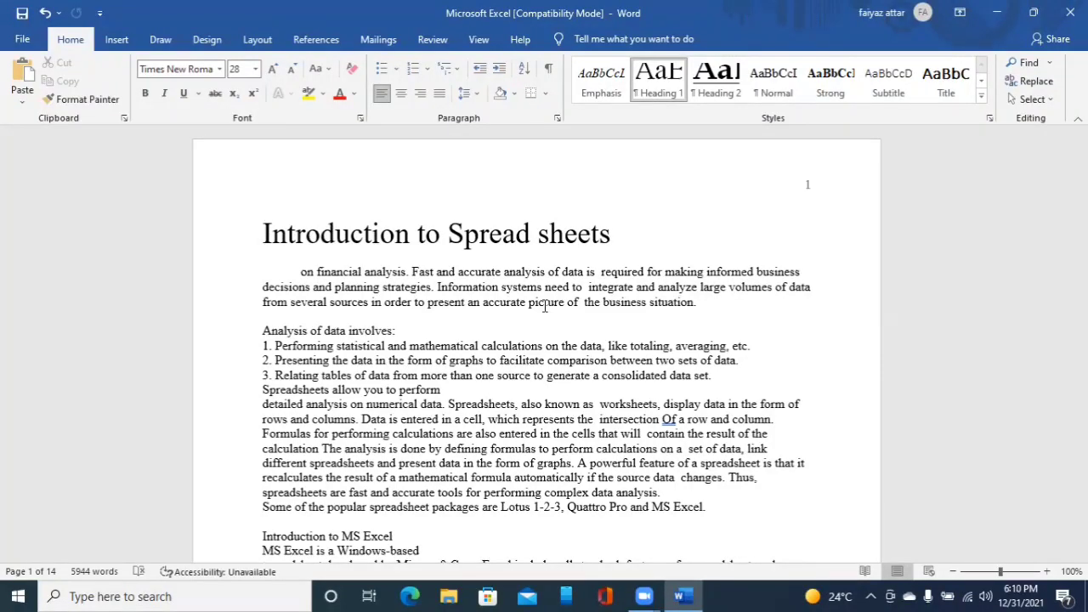
# - Apply Heading 1 to the line Analysis of data involves:
pyautogui.press('Down')
pyautogui.press('Down')
pyautogui.press('Down')
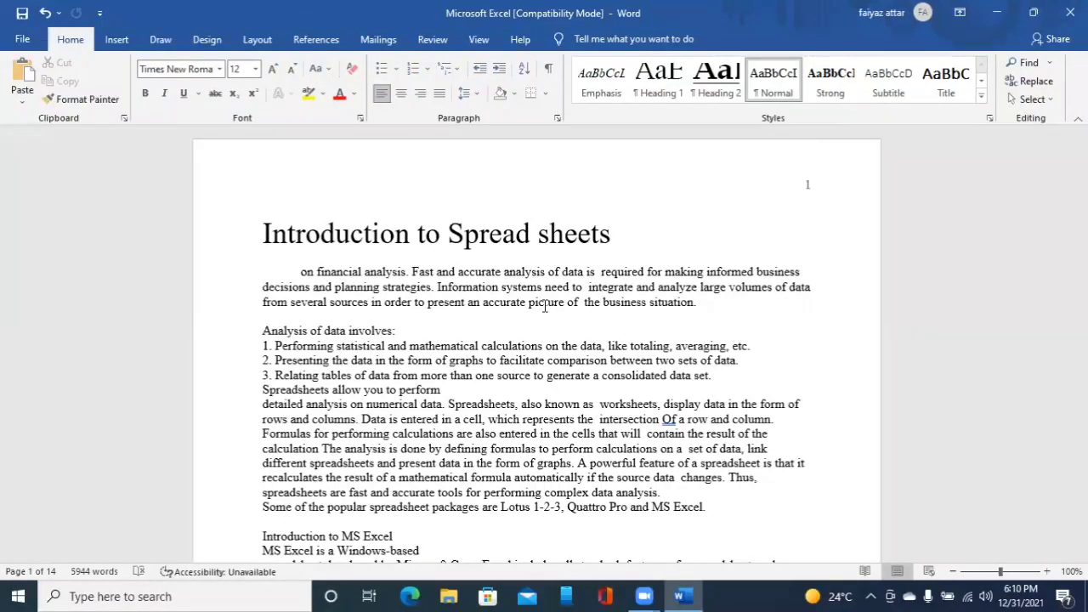
pyautogui.hotkey('ctrl', 'alt', '1')
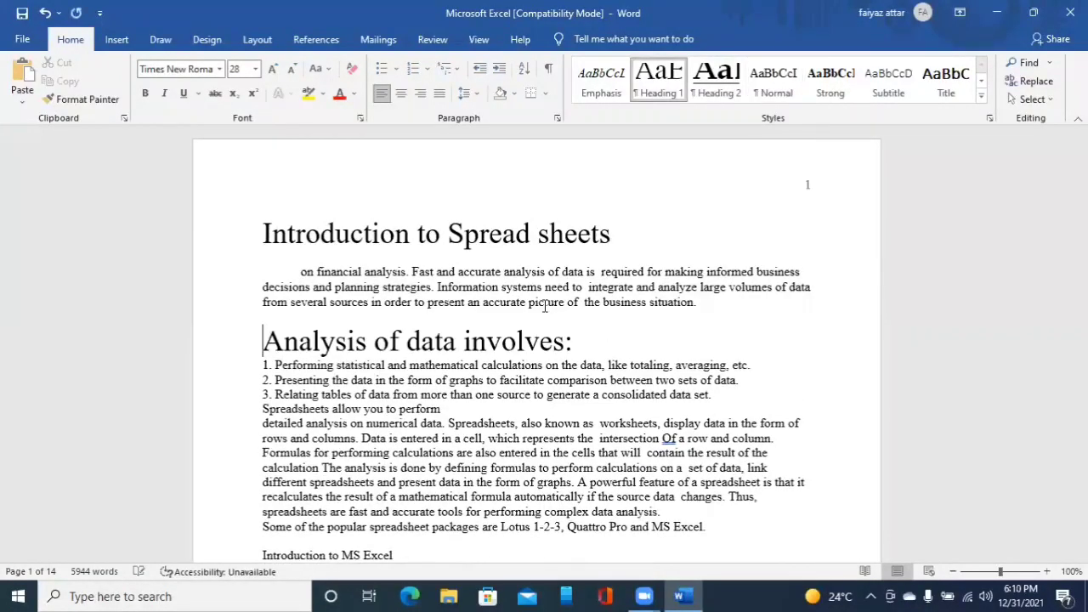
# - Apply Heading 1 to the line Introduction to MS Excel
pyautogui.press('Down')
pyautogui.press('Down')
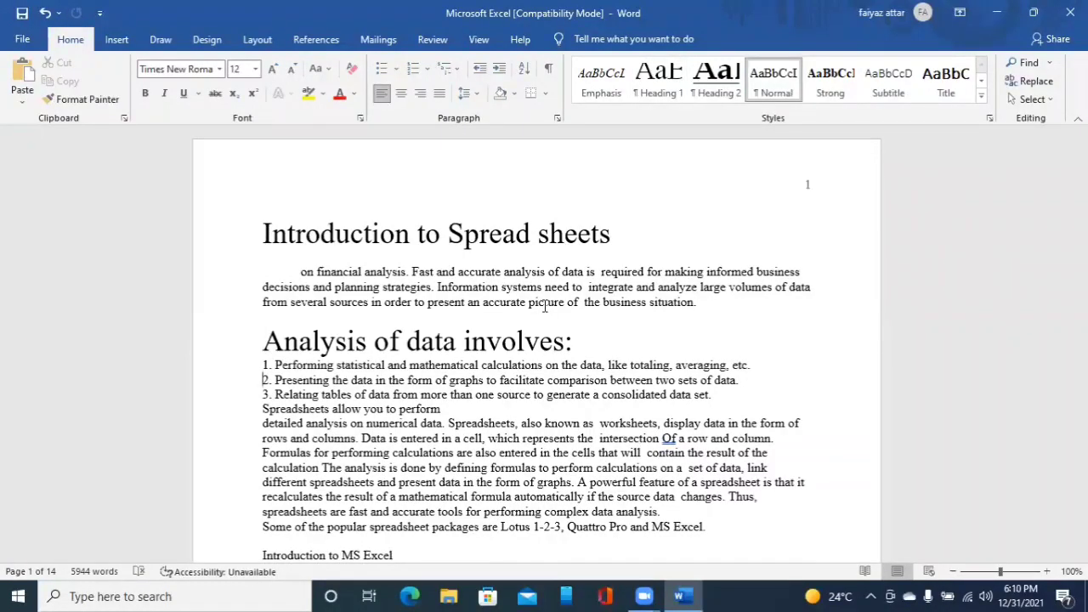
pyautogui.press('Down')
pyautogui.press('Down')
pyautogui.press('Down')
pyautogui.press('Down')
pyautogui.press('Up')
pyautogui.press('Up')
pyautogui.press('Down')
pyautogui.press('Down')
pyautogui.press('Down')
pyautogui.press('Down')
pyautogui.press('Down')
pyautogui.press('Down')
pyautogui.press('Down')
pyautogui.press('Down')
pyautogui.hotkey('ctrl', 'alt', '1')
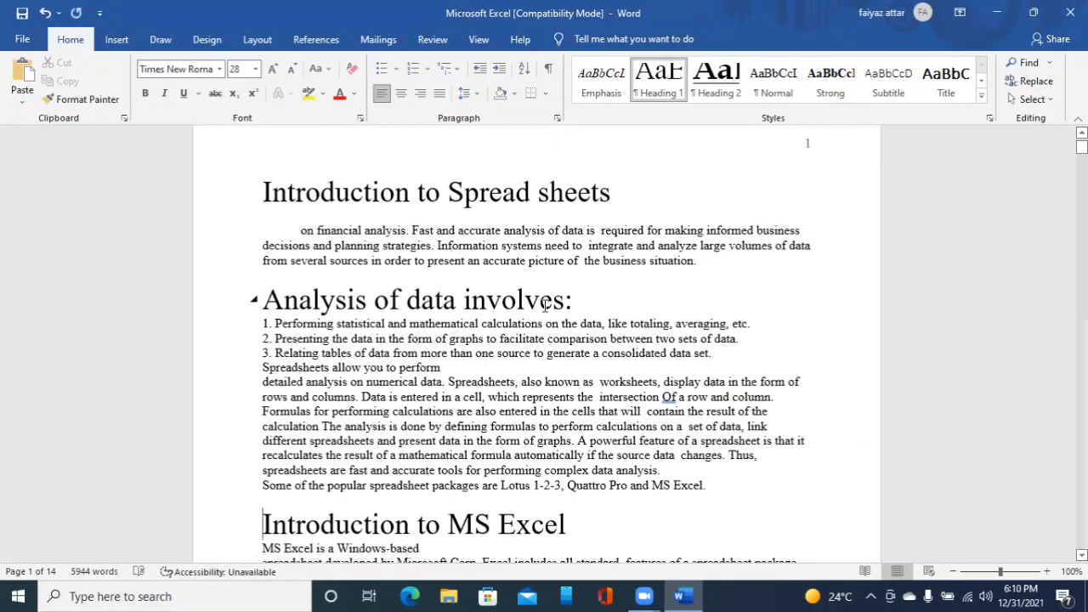
# - Apply Heading 1 to the line Some of the most important features of Excel are:
pyautogui.press('Down')
pyautogui.press('Down')
pyautogui.press('Down')
pyautogui.press('Down')
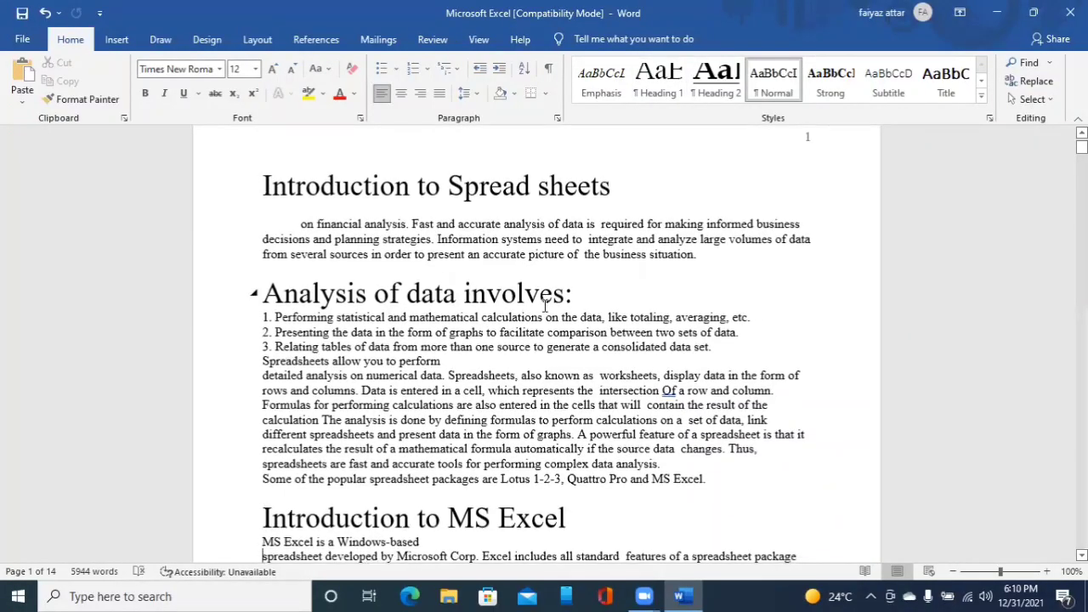
pyautogui.press('Down')
pyautogui.press('Down')
pyautogui.press('Down')
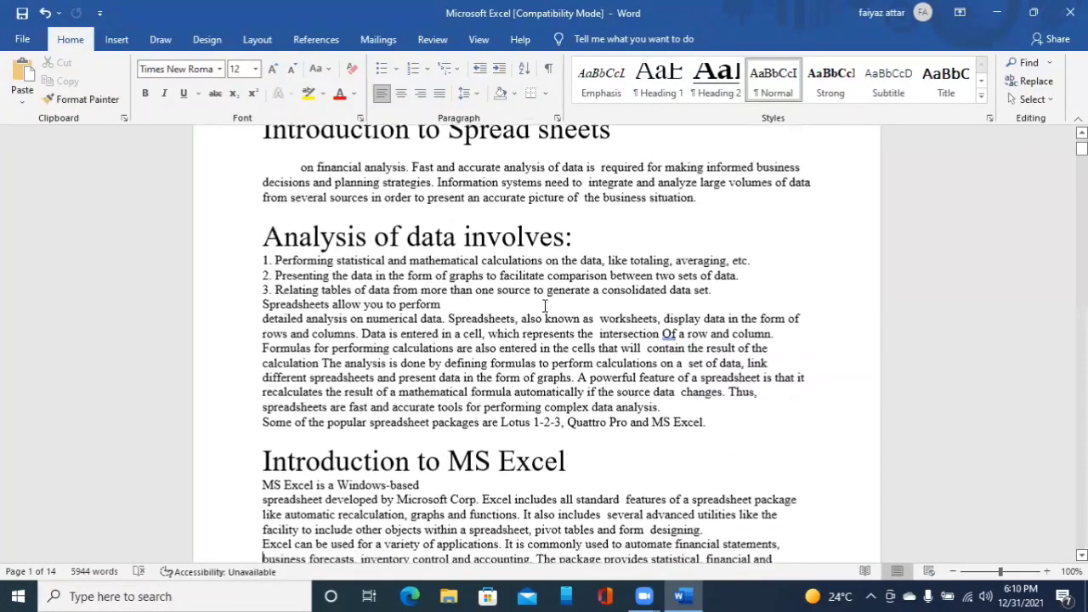
pyautogui.press('Down')
pyautogui.press('Down')
pyautogui.press('Down')
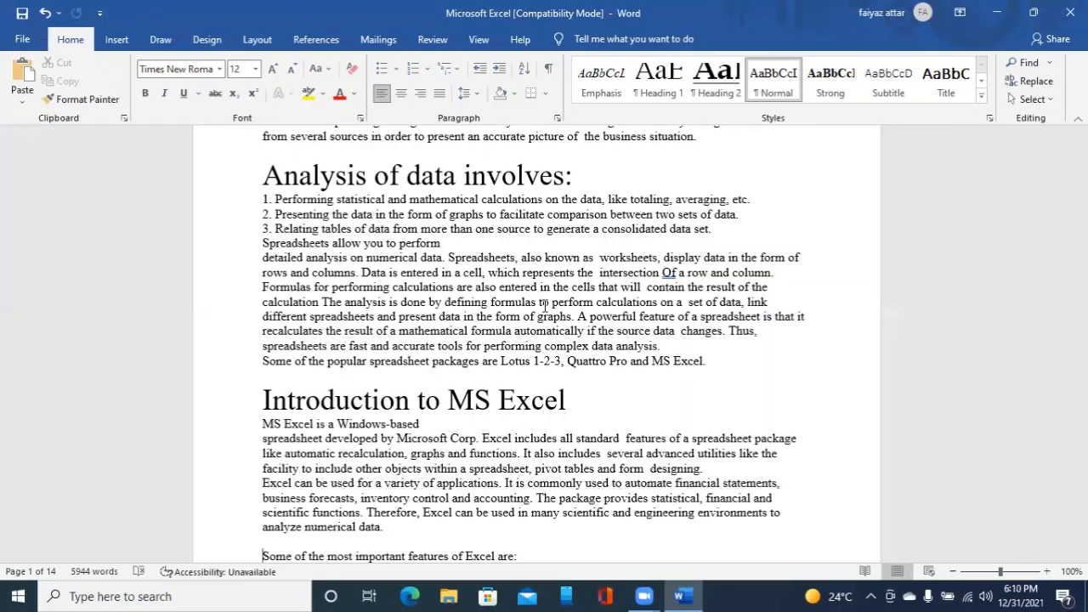
pyautogui.hotkey('ctrl', 'alt', '1')
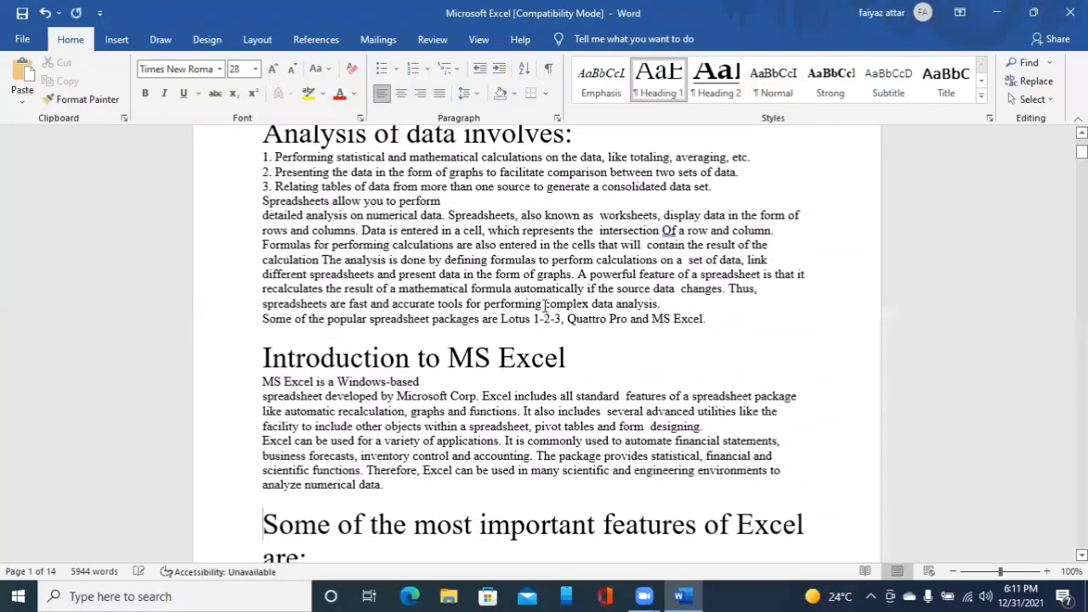
# - Move down to the line Starting Excel and apply the Heading 1 style to it
pyautogui.press('Down')
pyautogui.press('Down')
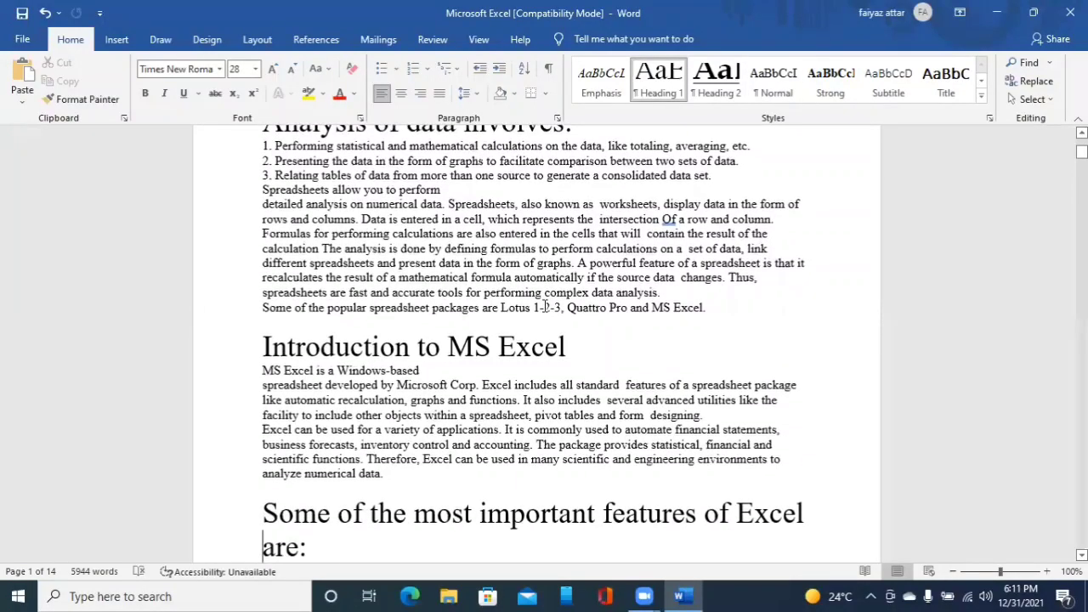
pyautogui.press('Down')
pyautogui.press('Down')
pyautogui.press('Down')
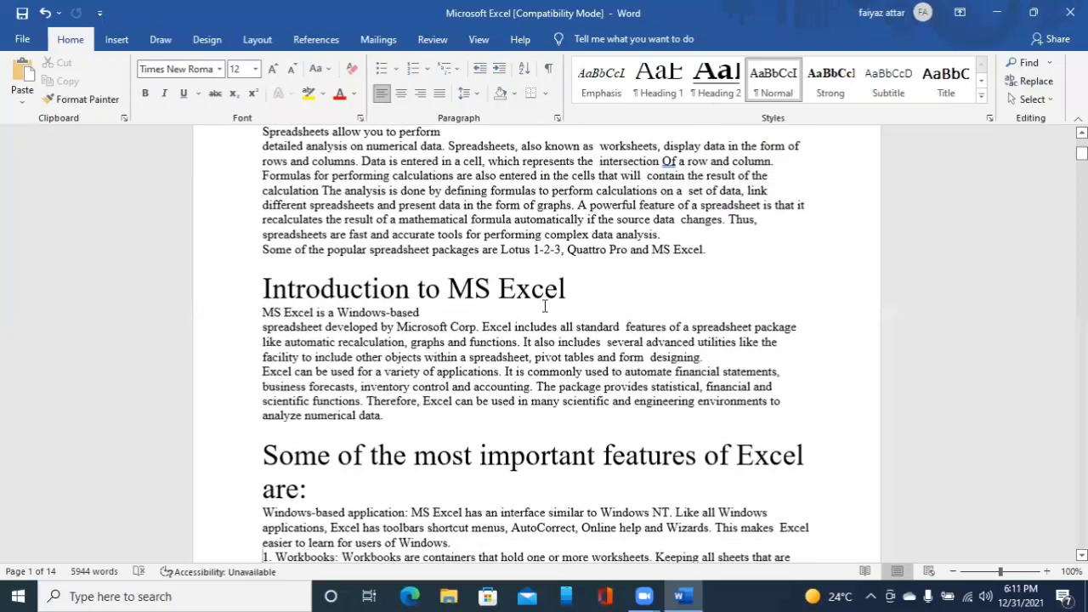
pyautogui.press('Down')
pyautogui.press('Down')
pyautogui.press('Down')
pyautogui.press('Down')
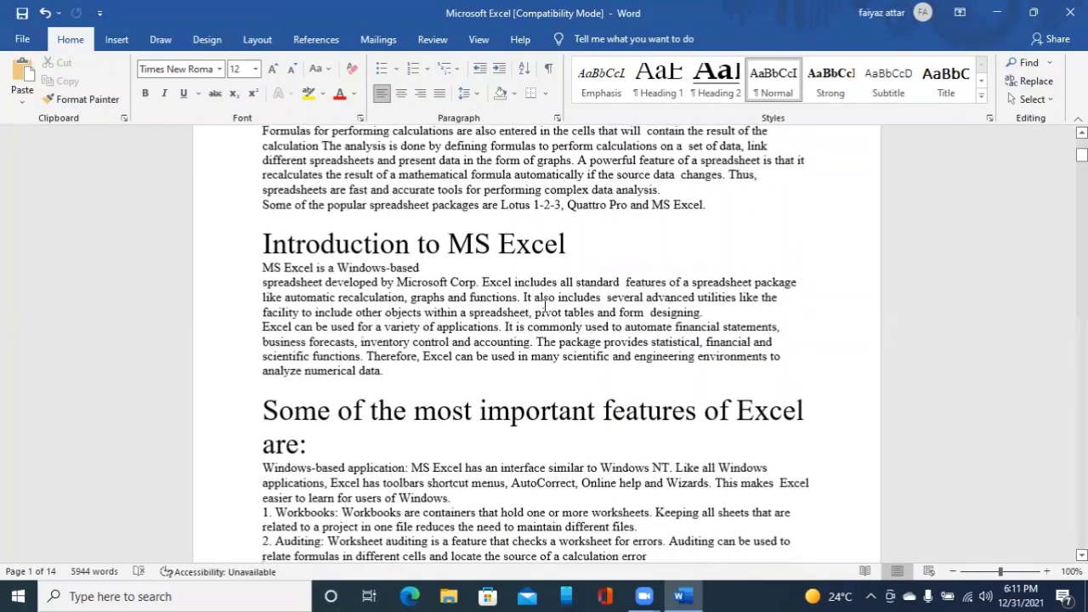
pyautogui.press('Down')
pyautogui.press('Down')
pyautogui.press('Down')
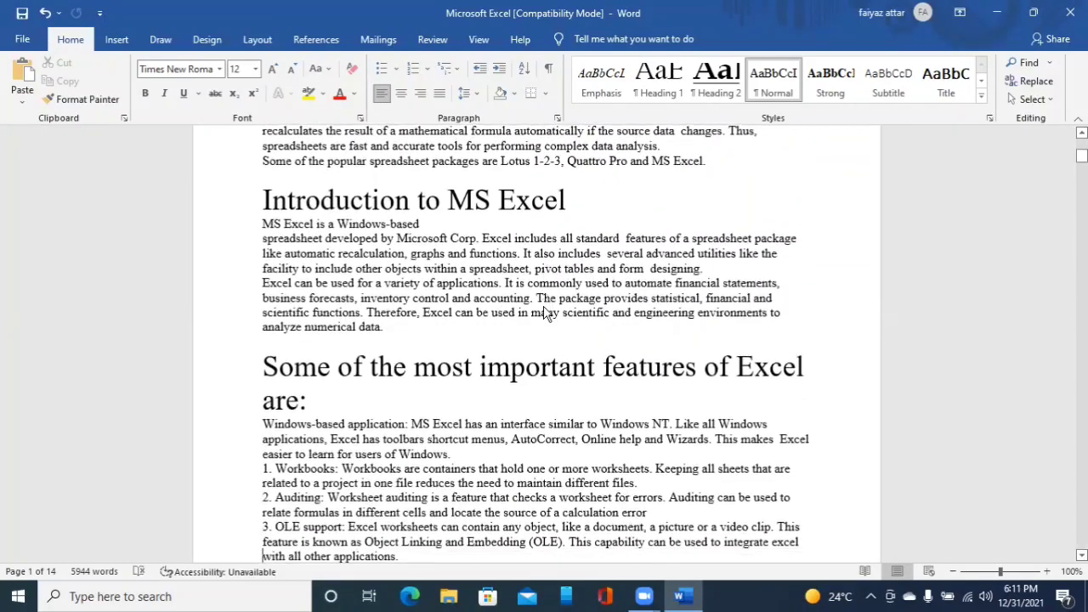
pyautogui.press('Down')
pyautogui.press('Down')
pyautogui.press('Down')
pyautogui.press('Down')
pyautogui.press('Down')
pyautogui.press('Down')
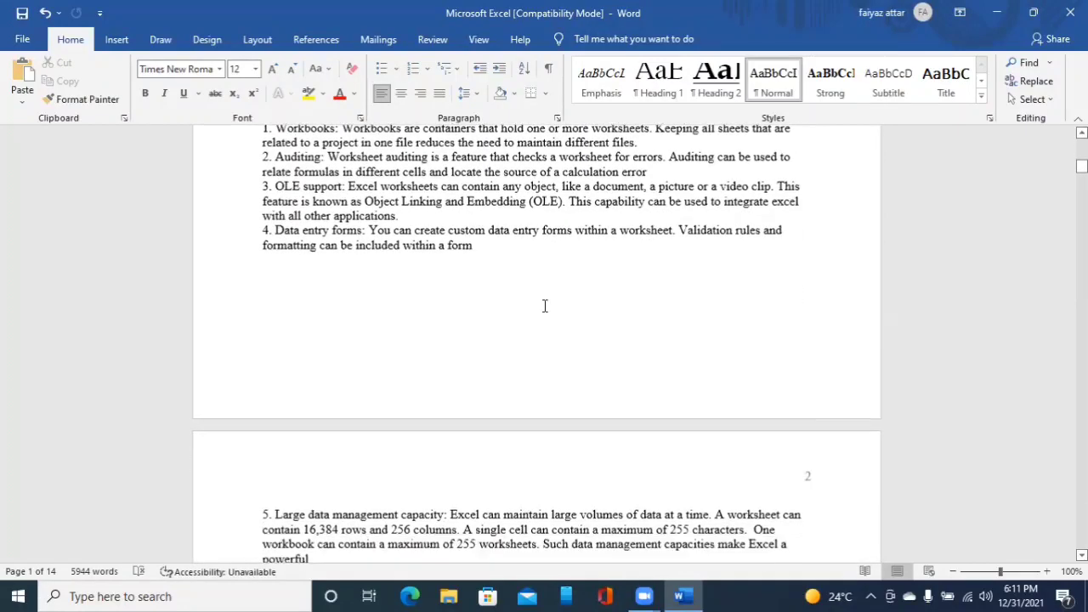
pyautogui.press('Down')
pyautogui.press('Down')
pyautogui.press('Down')
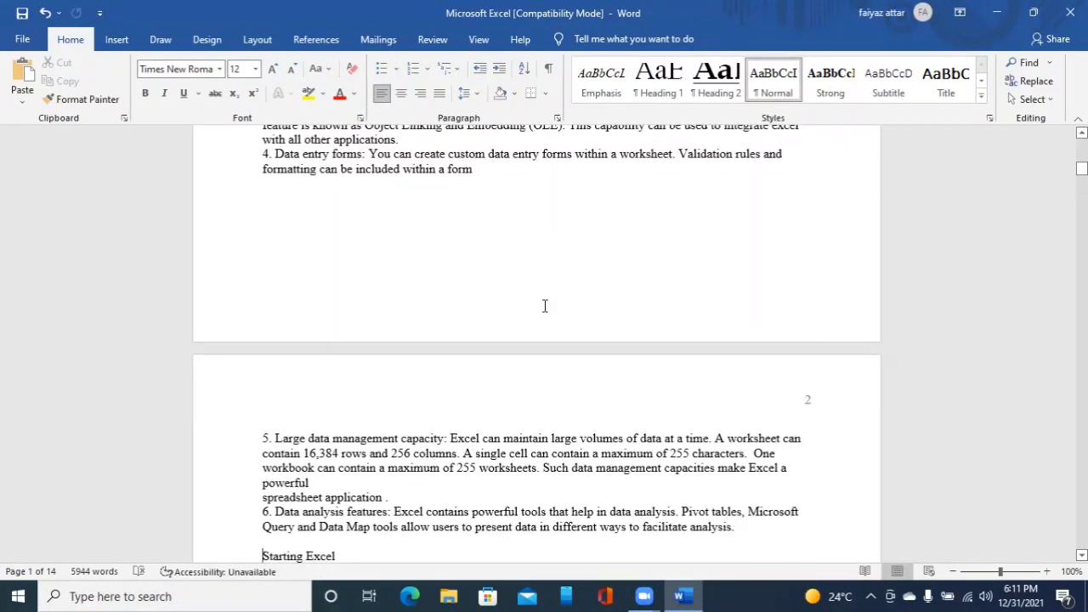
pyautogui.hotkey('ctrl', 'alt', '1')
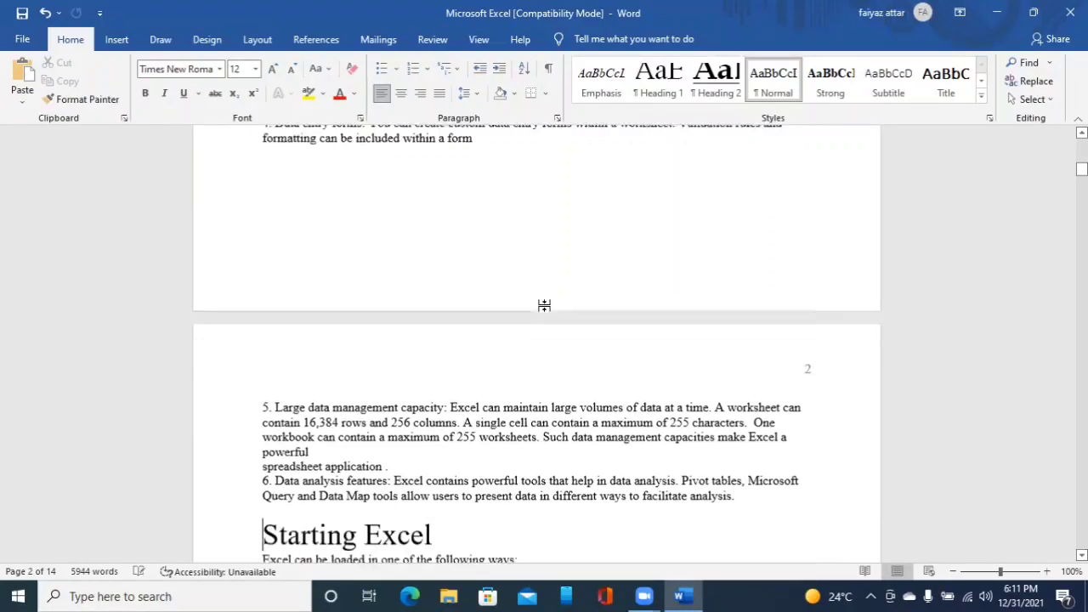
# - Apply Heading 1 to the line Opening a New Workbook
pyautogui.press('Down')
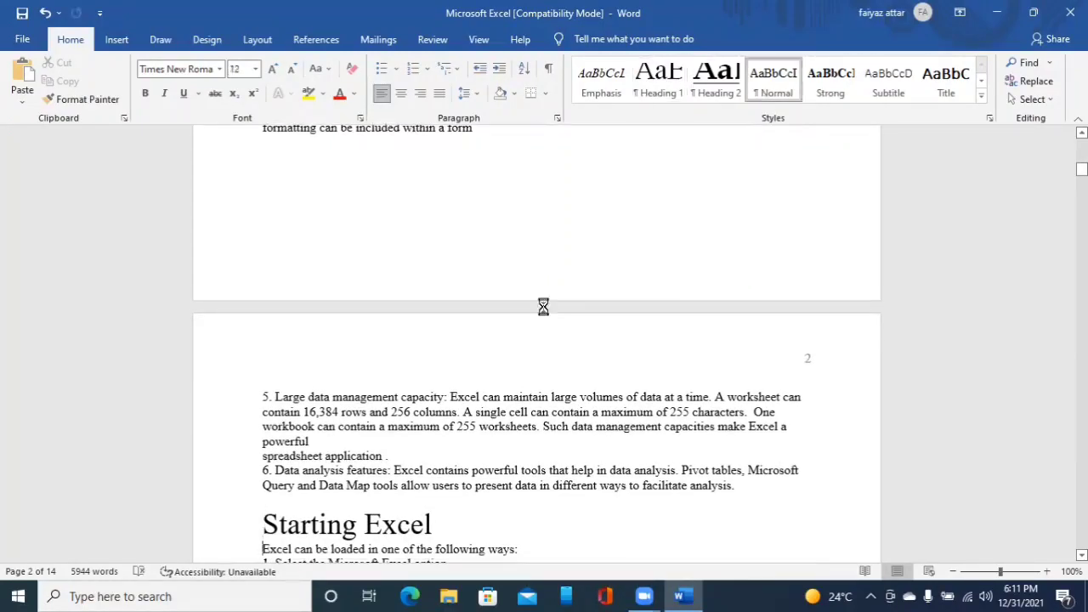
pyautogui.press('Down')
pyautogui.press('Down')
pyautogui.press('Down')
pyautogui.press('Down')
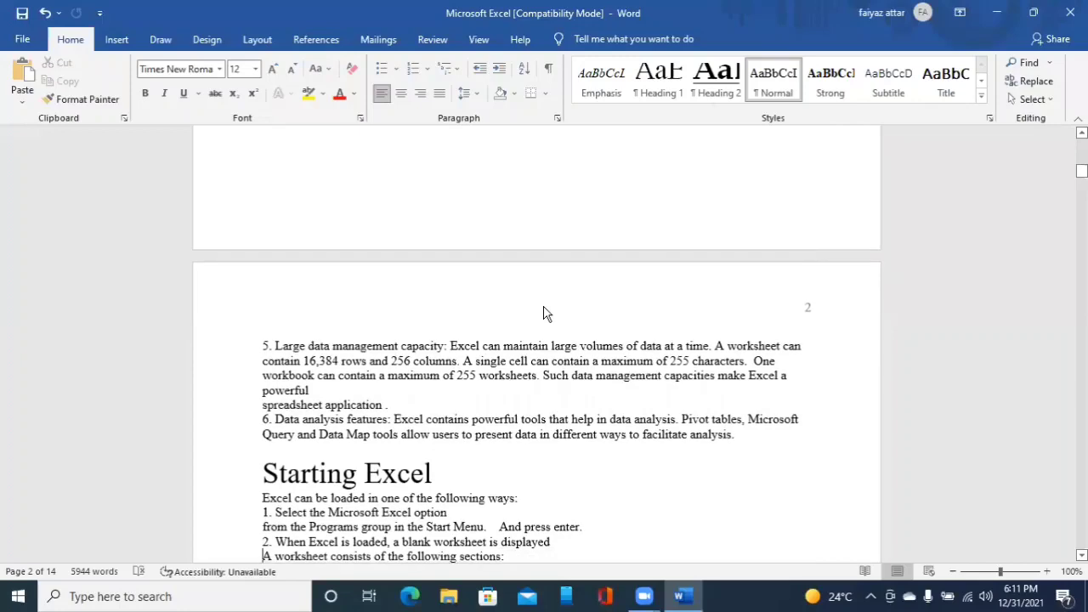
pyautogui.press('Down')
pyautogui.press('Down')
pyautogui.press('Down')
pyautogui.press('Down')
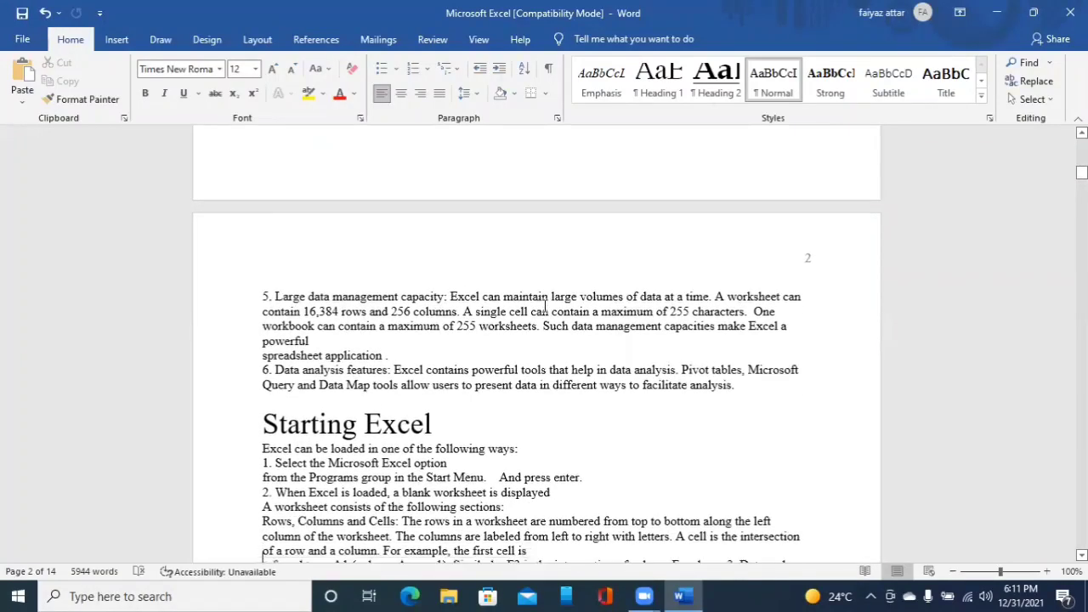
pyautogui.press('Down')
pyautogui.press('Down')
pyautogui.press('Down')
pyautogui.press('Down')
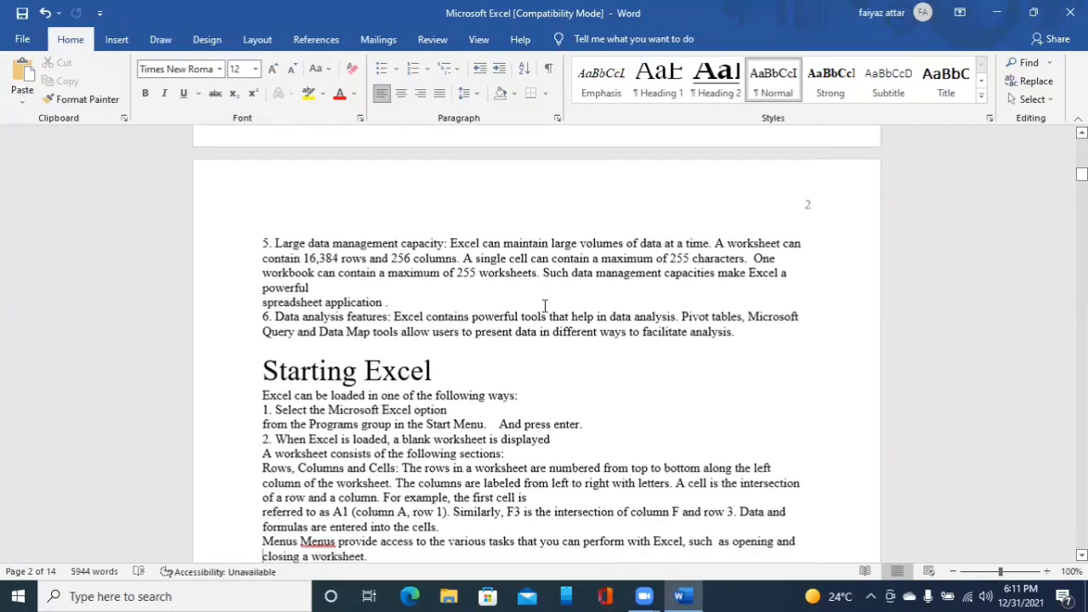
pyautogui.press('Down')
pyautogui.press('Down')
pyautogui.press('Down')
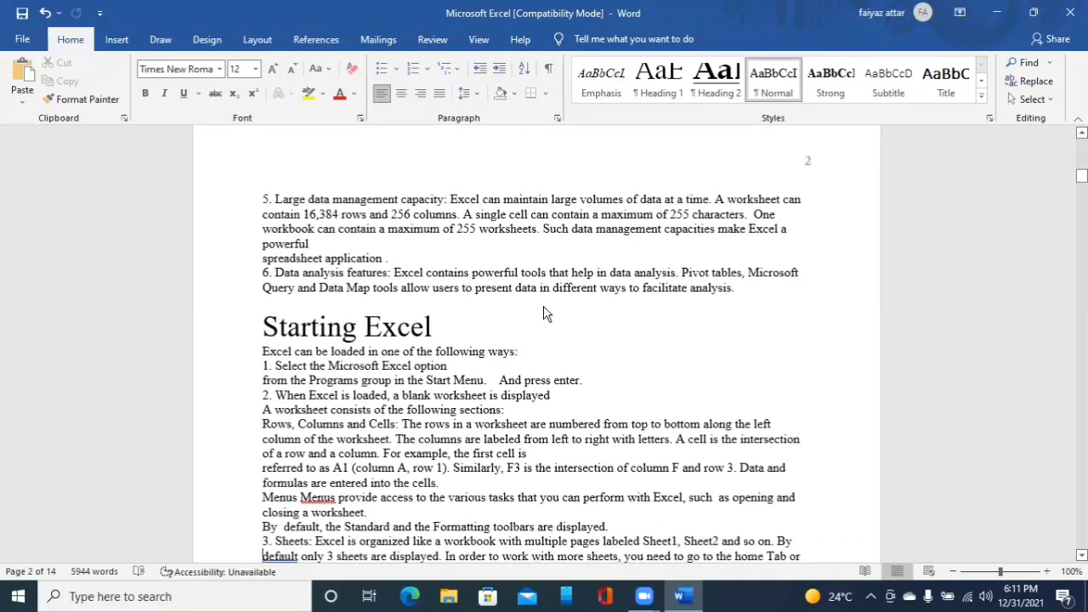
pyautogui.press('Down')
pyautogui.press('Down')
pyautogui.press('Down')
pyautogui.press('Down')
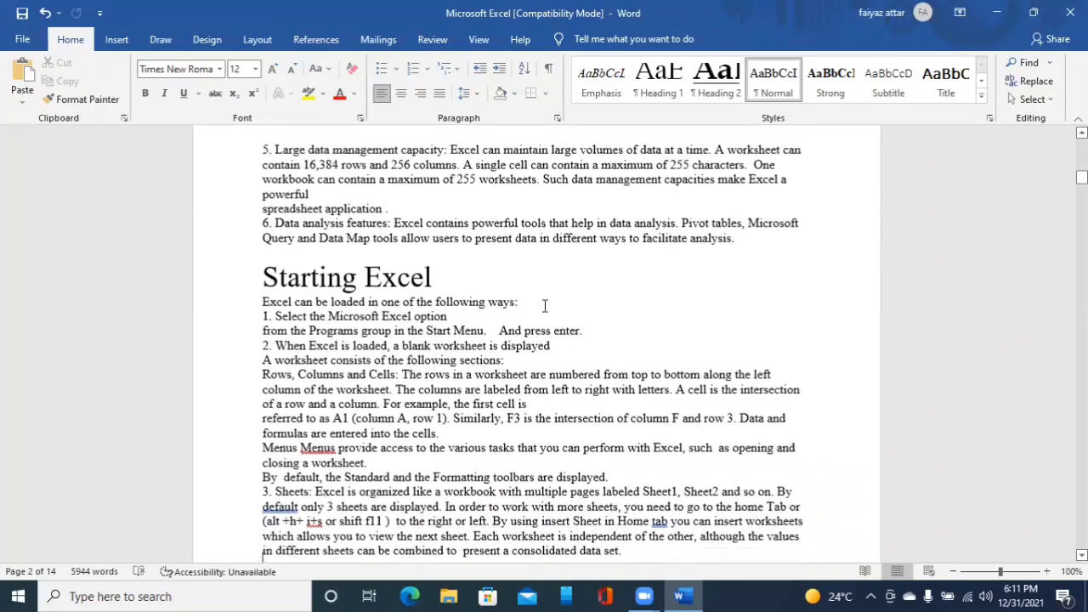
pyautogui.press('Down')
pyautogui.press('Down')
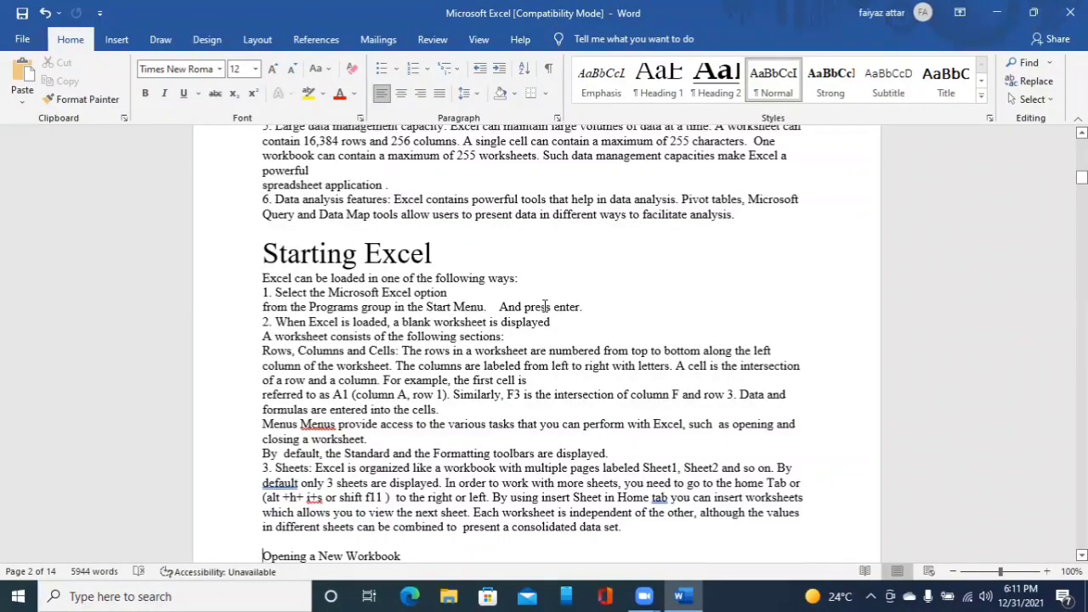
pyautogui.hotkey('ctrl', 'alt', '1')
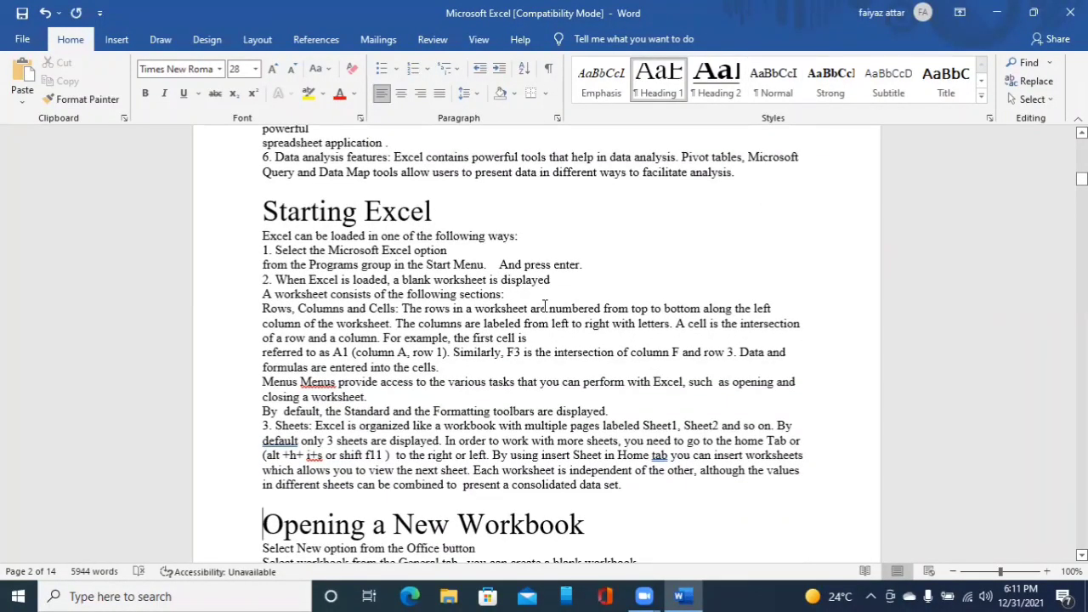
# - Move down past the Working with a Spreadsheet and Entering Numbers sections and apply Heading 1 to the line Entering Text
pyautogui.press('Down')
pyautogui.press('Down')
pyautogui.press('Down')
pyautogui.press('Down')
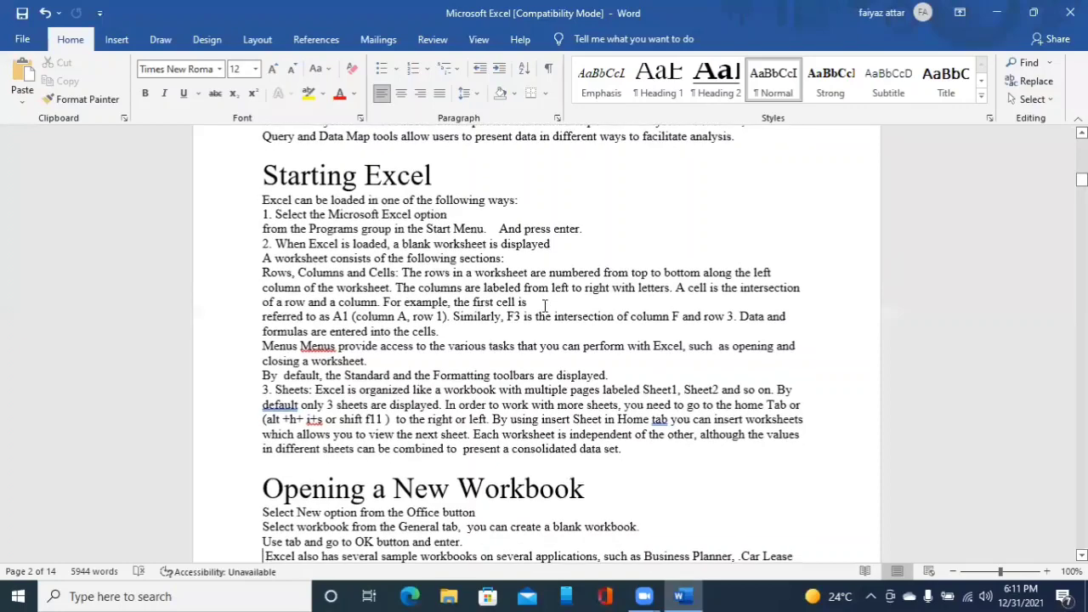
pyautogui.press('Down')
pyautogui.press('Down')
pyautogui.press('Down')
pyautogui.press('Down')
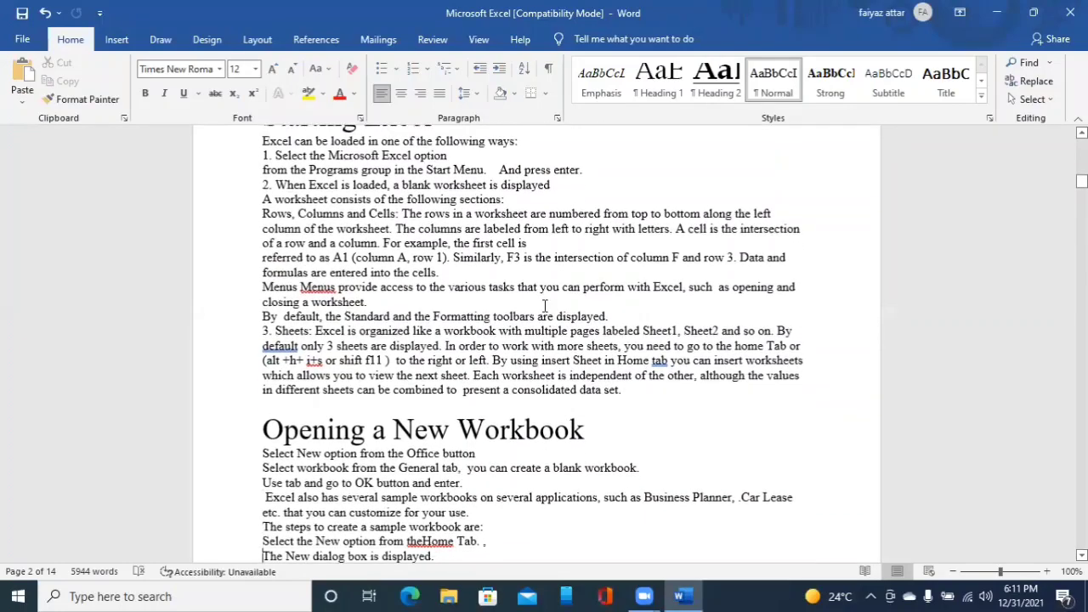
pyautogui.press('Down')
pyautogui.press('Down')
pyautogui.press('Down')
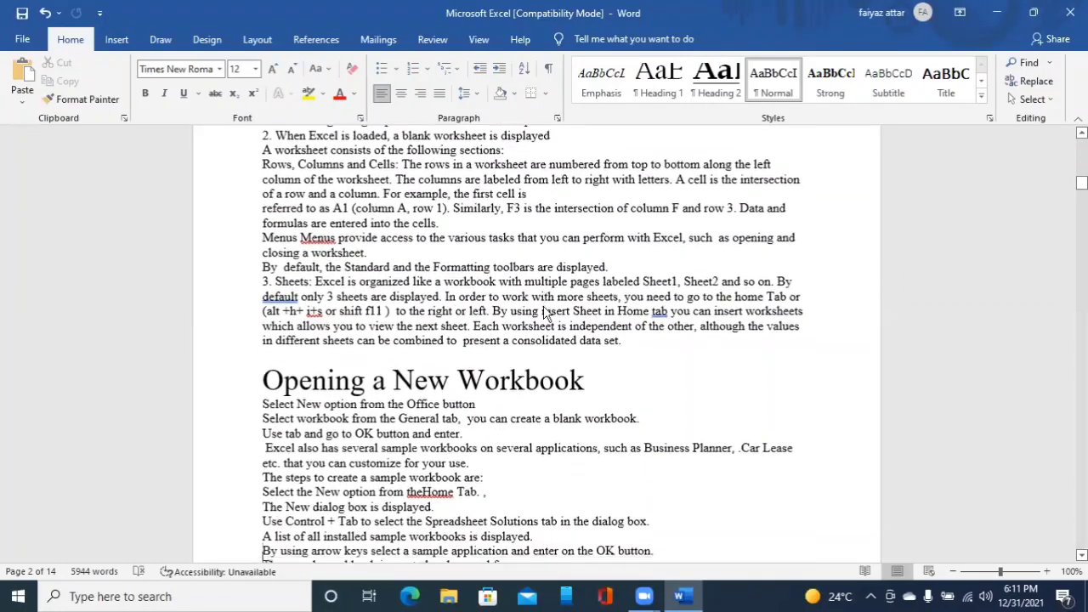
pyautogui.press('Down')
pyautogui.press('Down')
pyautogui.press('Down')
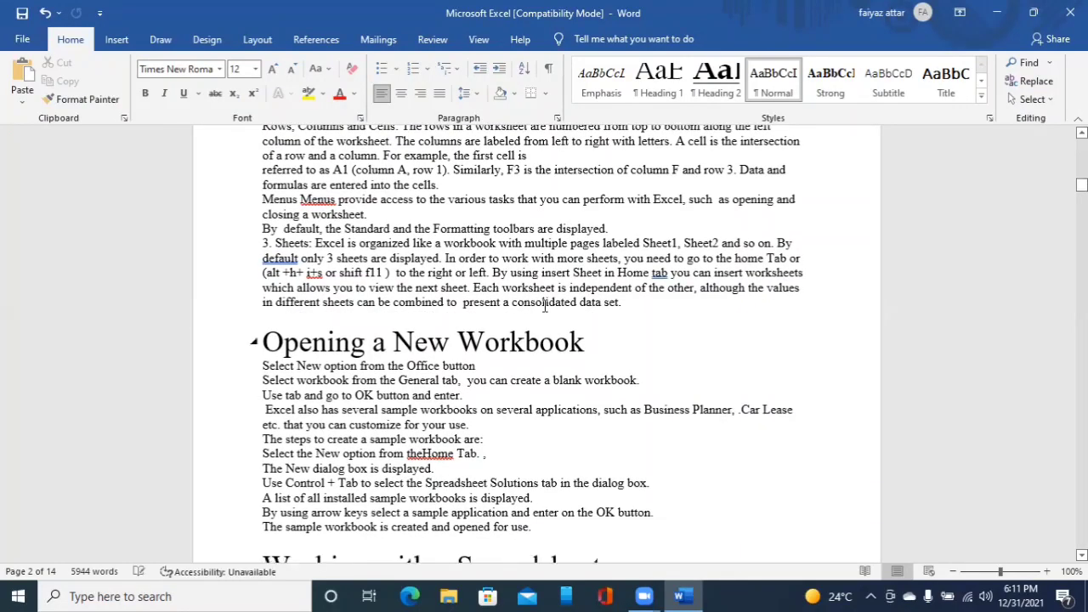
pyautogui.press('Down')
pyautogui.press('Down')
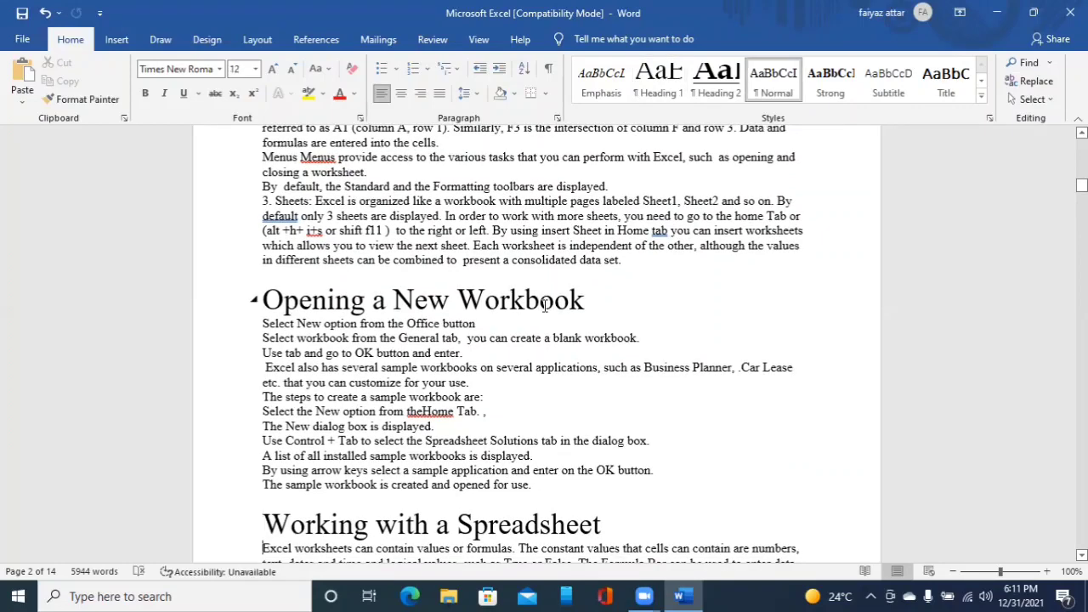
pyautogui.press('Down')
pyautogui.press('Down')
pyautogui.press('Down')
pyautogui.press('Down')
pyautogui.press('Down')
pyautogui.press('Down')
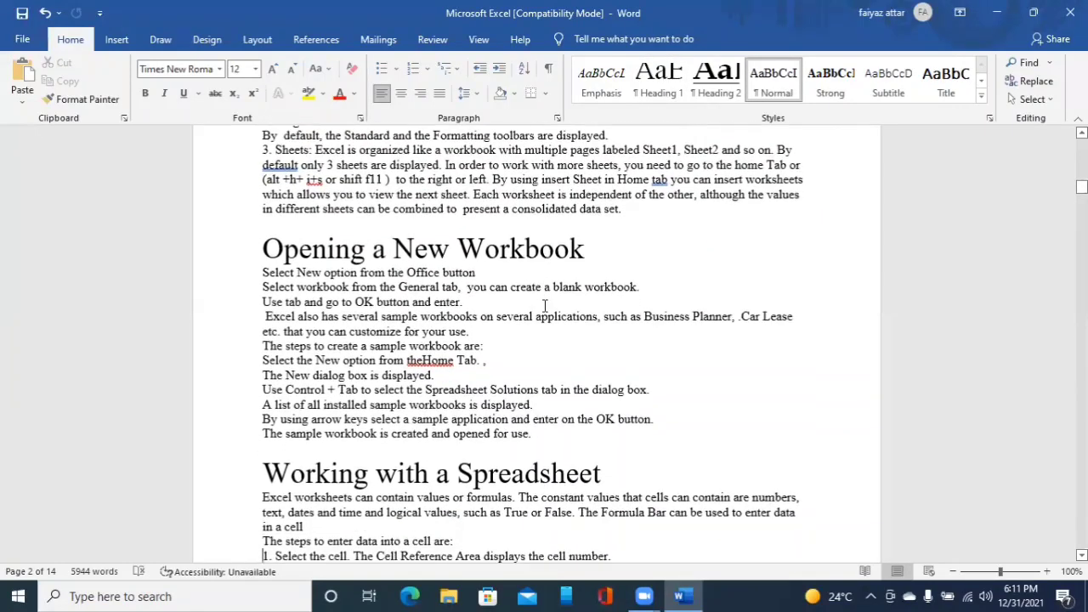
pyautogui.press('Down')
pyautogui.press('Down')
pyautogui.press('Down')
pyautogui.press('Down')
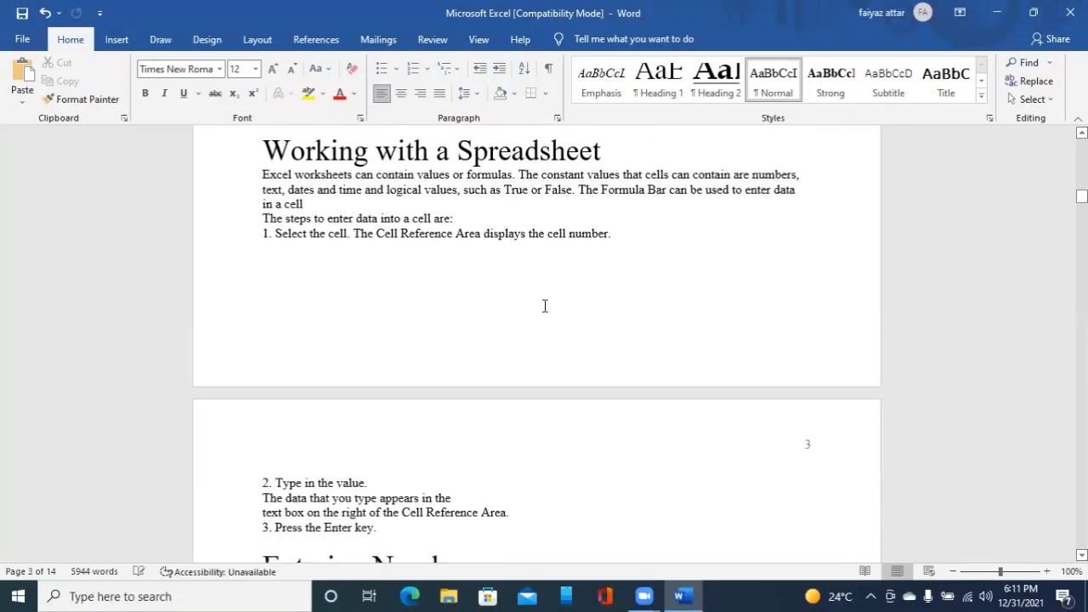
pyautogui.press('Down')
pyautogui.press('Down')
pyautogui.press('Down')
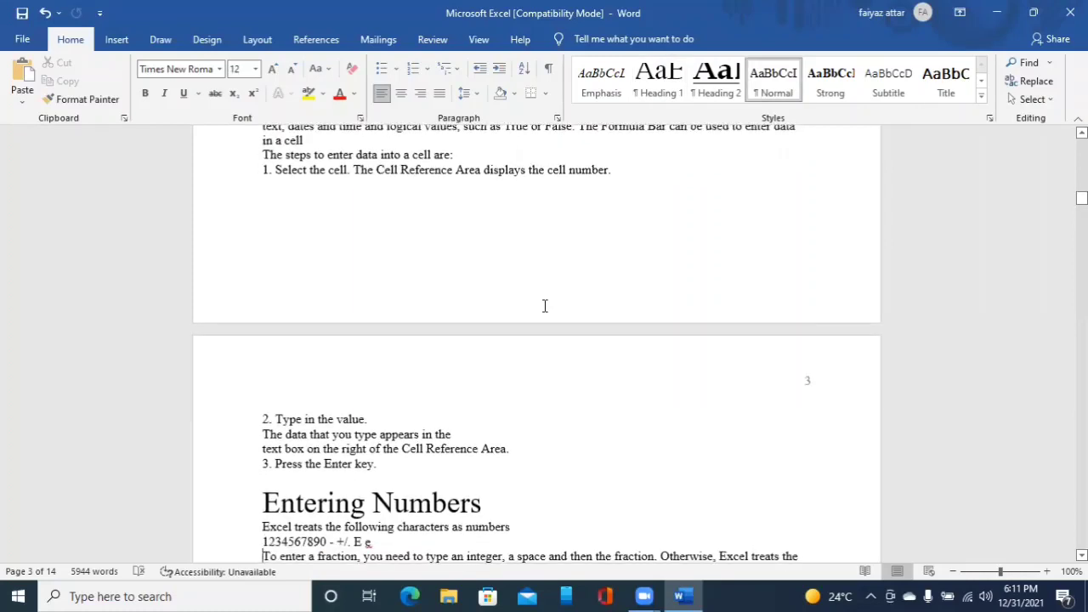
pyautogui.press('Down')
pyautogui.press('Down')
pyautogui.press('Down')
pyautogui.press('Down')
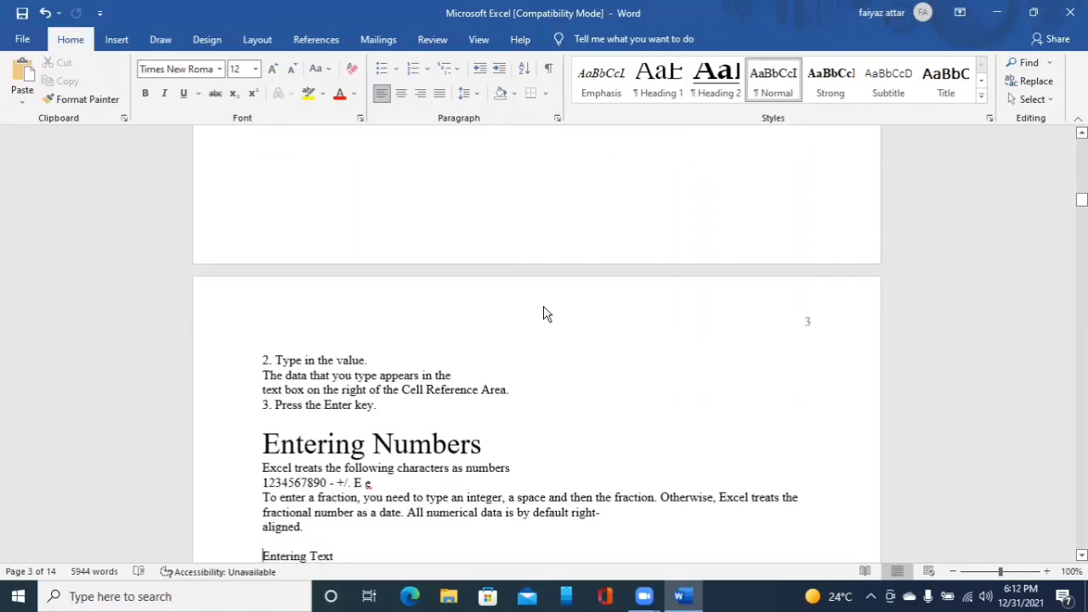
pyautogui.hotkey('ctrl', 'alt', '1')
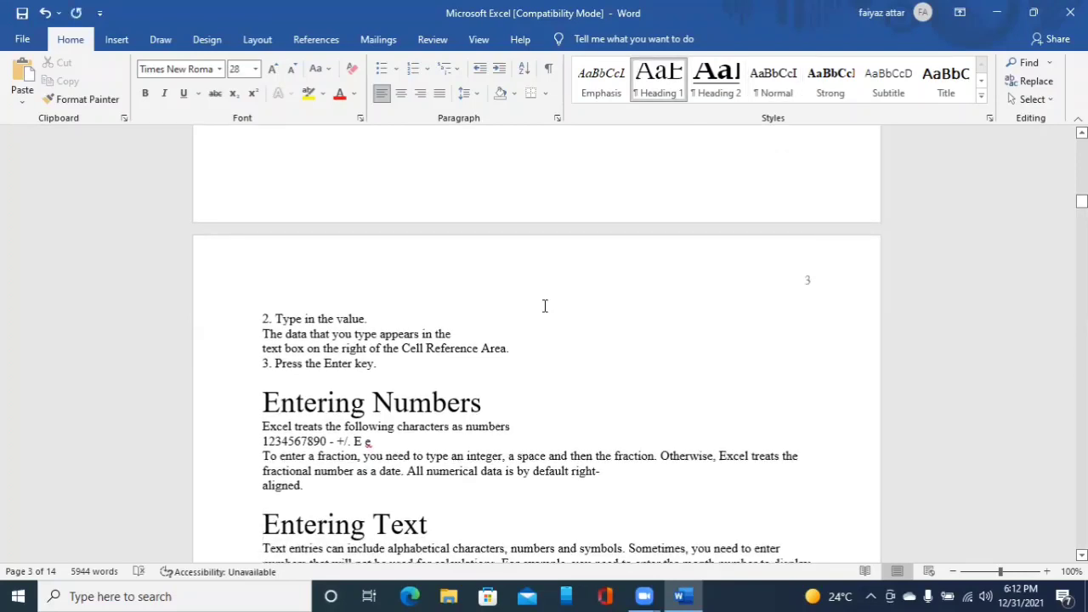
# - Apply Heading 1 to the line Entering Dates and Time
pyautogui.press('Down')
pyautogui.press('Down')
pyautogui.press('Down')
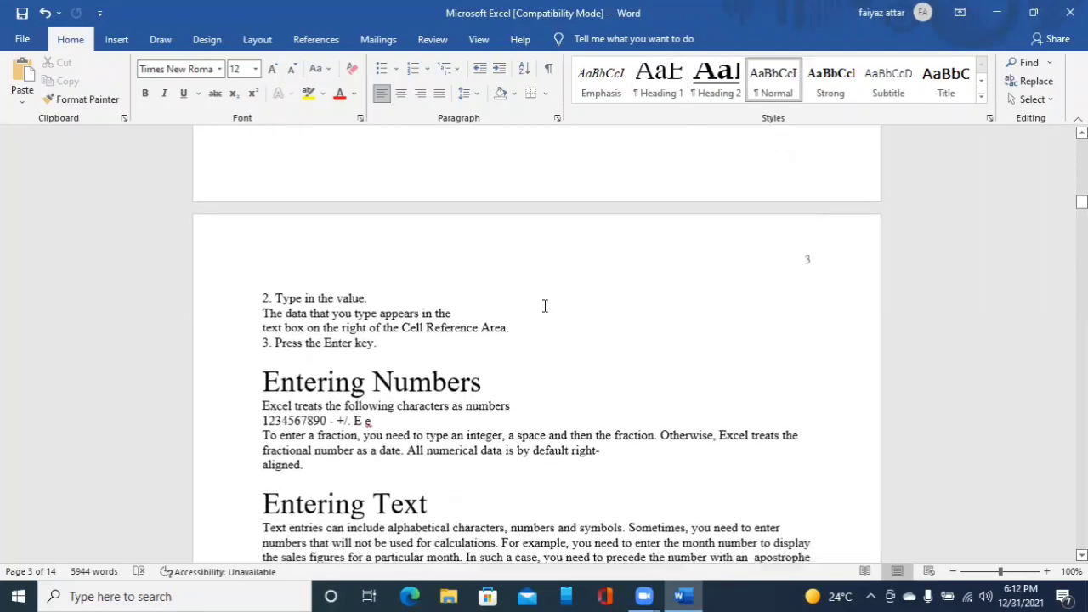
pyautogui.press('Down')
pyautogui.press('Down')
pyautogui.press('Down')
pyautogui.press('Down')
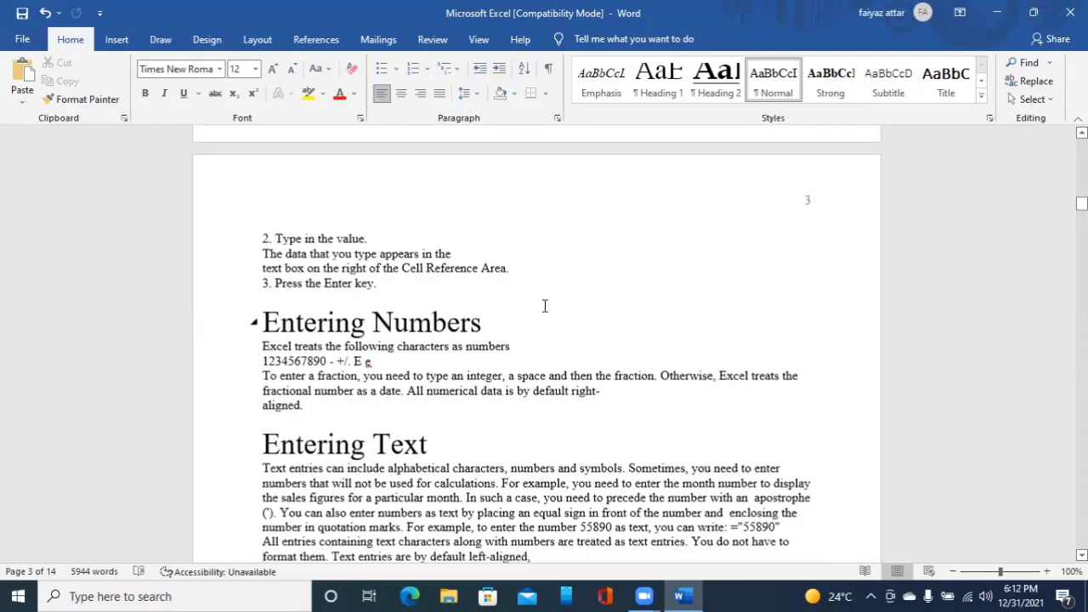
pyautogui.press('Down')
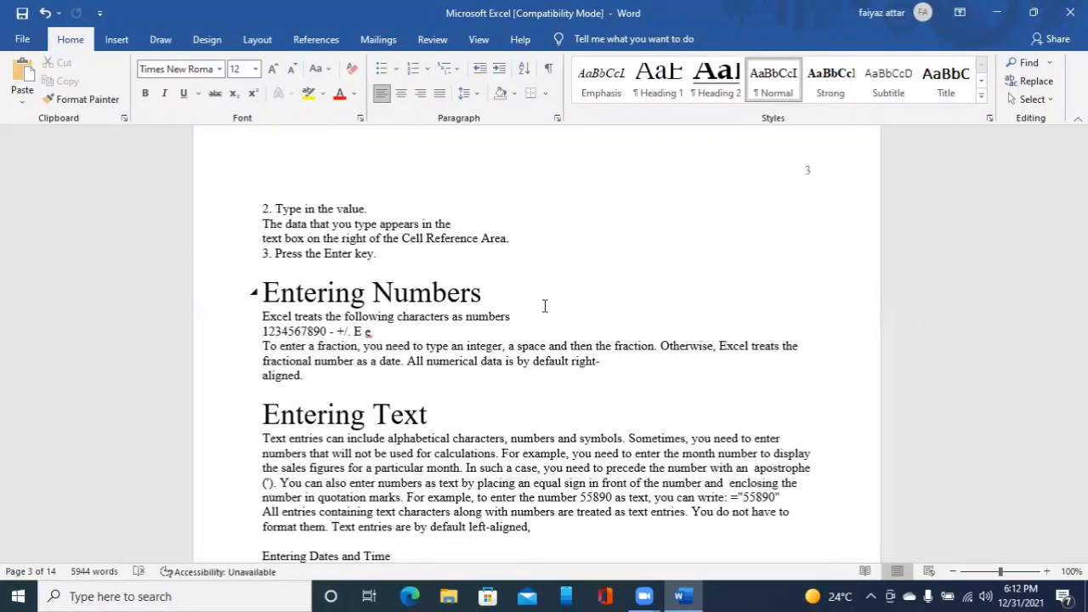
pyautogui.hotkey('ctrl', 'alt', '1')
# - Apply Heading 1 to the line Entering Formulas
pyautogui.press('Down')
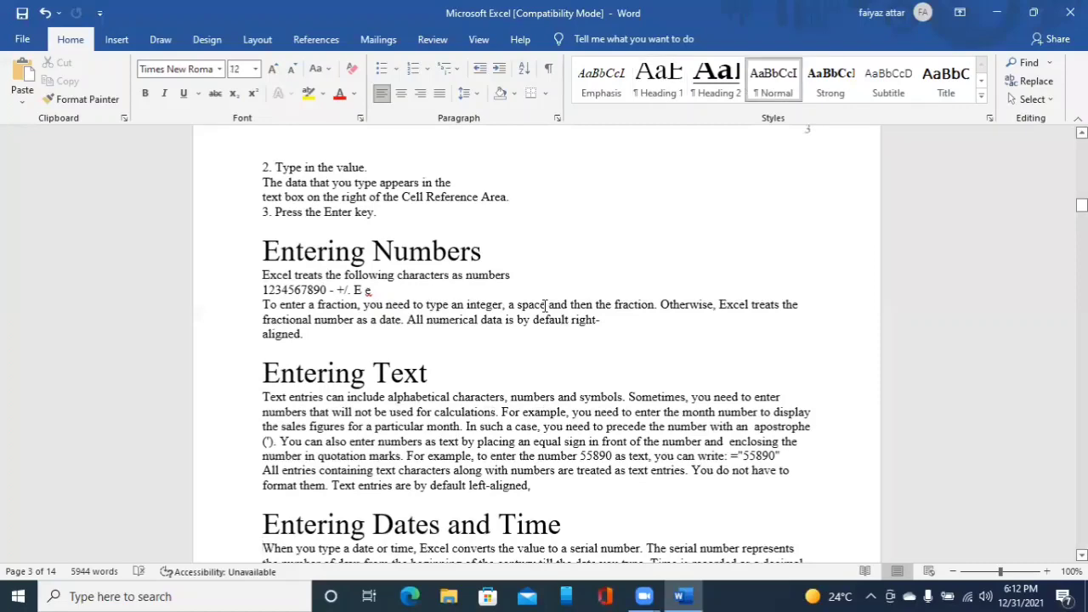
pyautogui.press('Down')
pyautogui.press('Down')
pyautogui.press('Down')
pyautogui.press('Down')
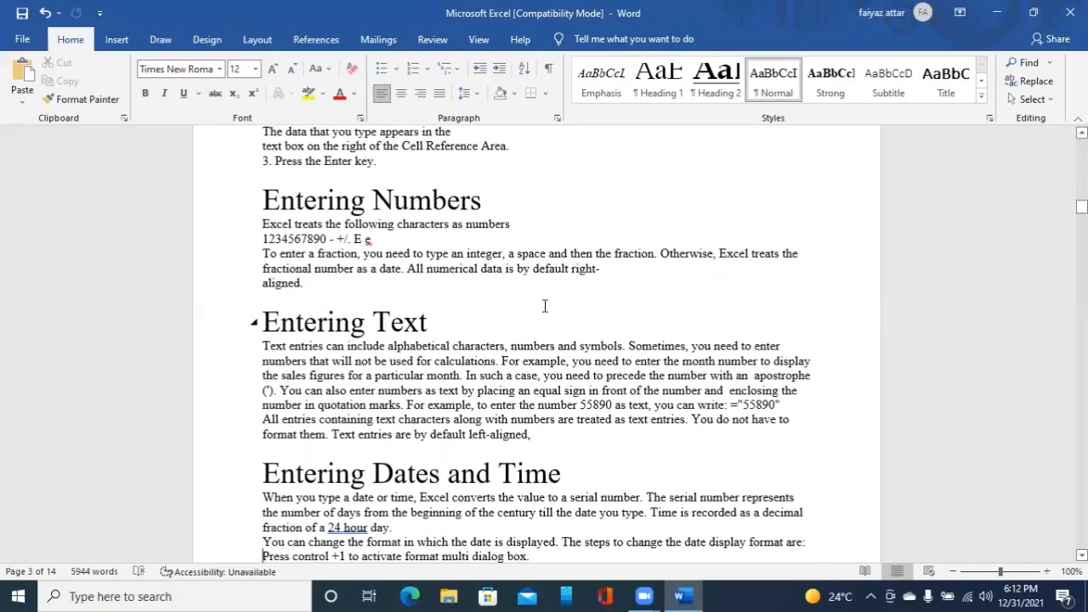
pyautogui.press('Down')
pyautogui.press('Down')
pyautogui.press('Down')
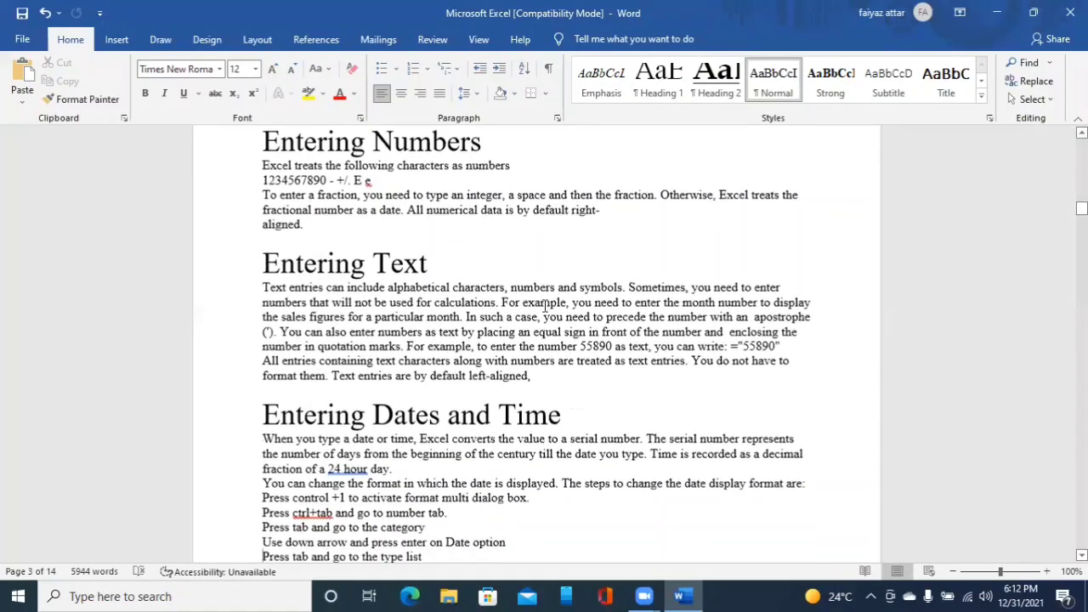
pyautogui.press('Down')
pyautogui.press('Down')
pyautogui.press('Down')
pyautogui.press('Down')
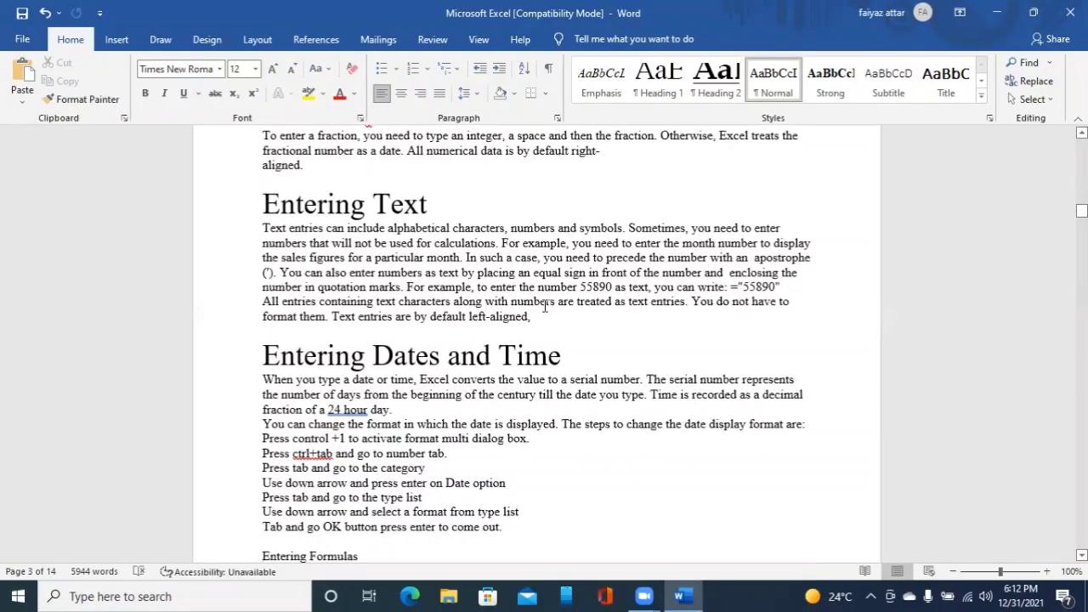
pyautogui.hotkey('ctrl', 'alt', '1')
# - Move down past the Entering Formulas and AutoComplete sections and apply Heading 1 to the line Deleting Cells, Rows and Columns
pyautogui.press('Down')
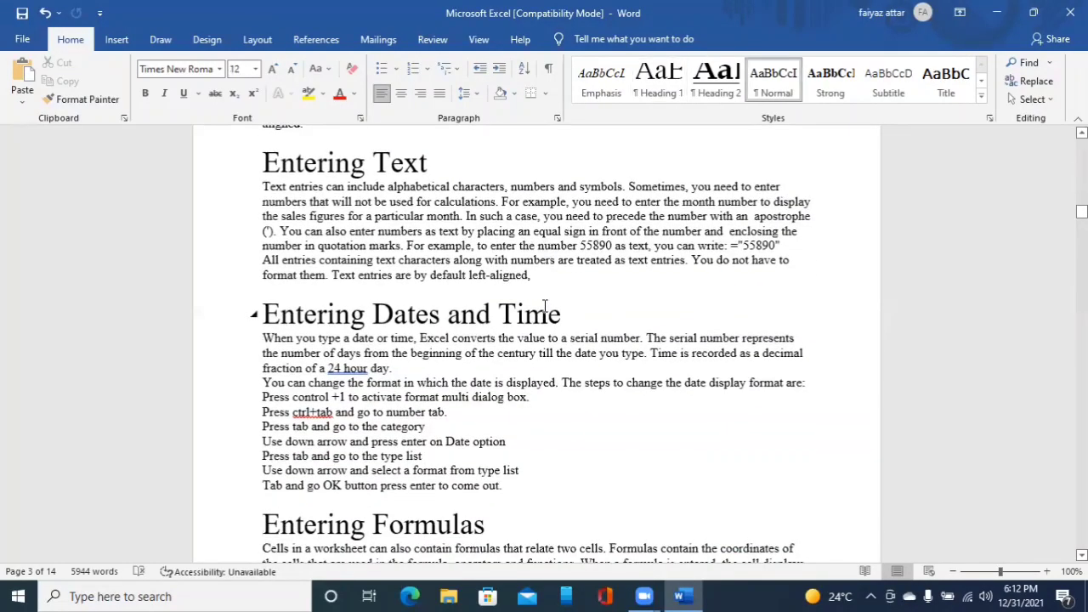
pyautogui.press('Down')
pyautogui.press('Down')
pyautogui.press('Down')
pyautogui.press('Down')
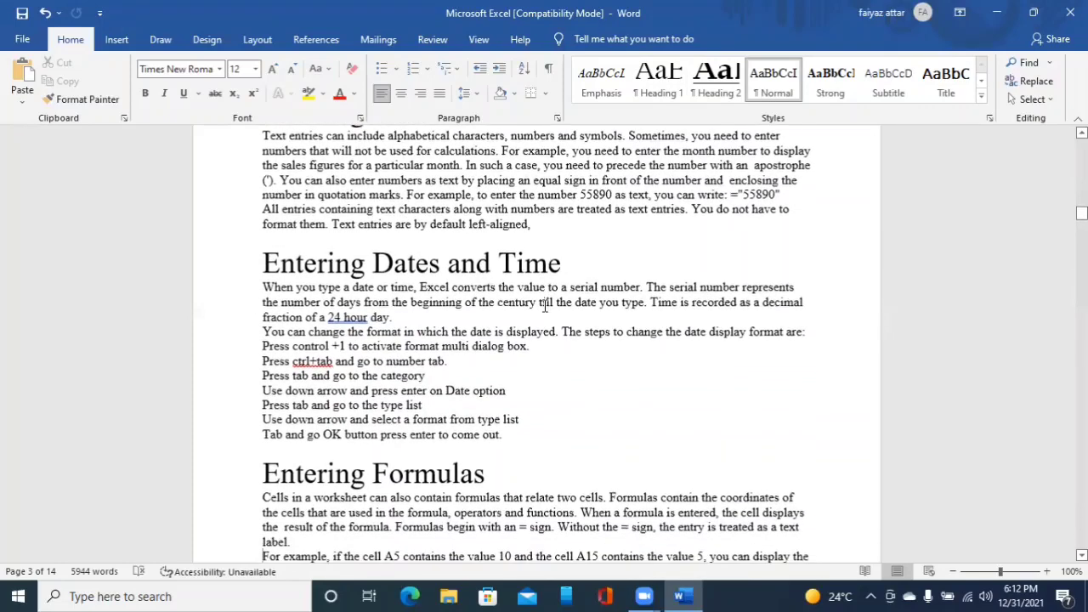
pyautogui.press('Down')
pyautogui.press('Down')
pyautogui.press('Down')
pyautogui.press('Down')
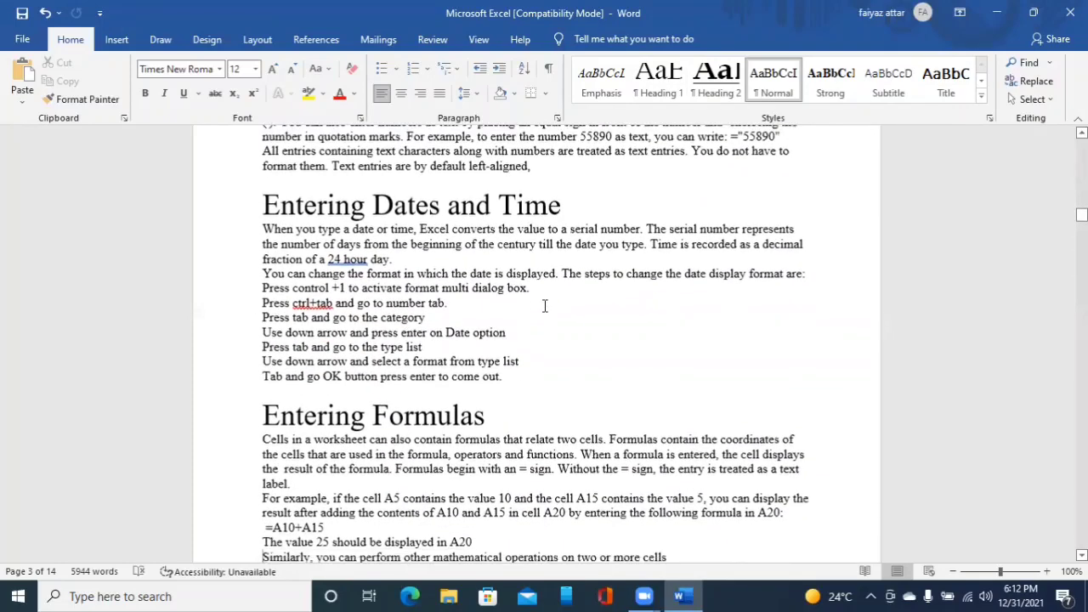
pyautogui.press('Down')
pyautogui.press('Down')
pyautogui.press('Down')
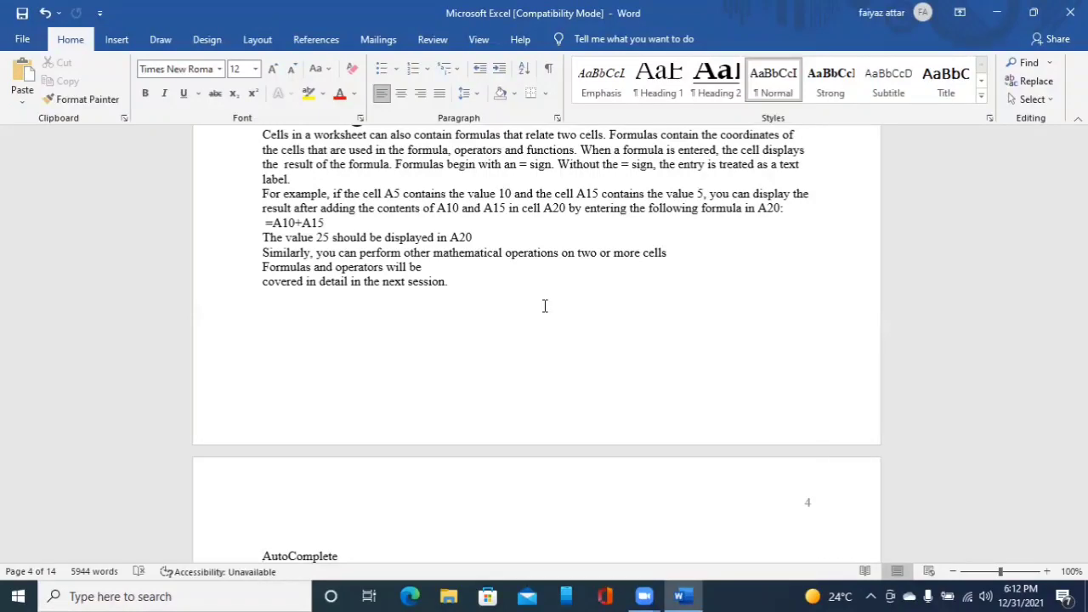
pyautogui.press('Down')
pyautogui.press('Down')
pyautogui.press('Down')
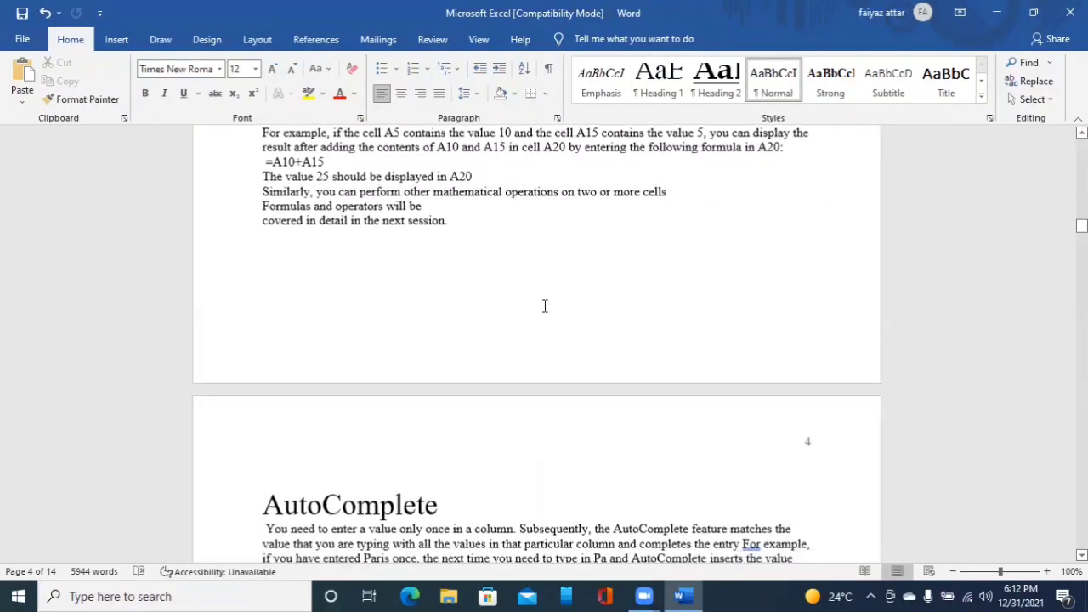
pyautogui.press('Down')
pyautogui.press('Down')
pyautogui.press('Down')
pyautogui.press('Down')
pyautogui.press('Down')
pyautogui.press('Down')
pyautogui.press('Down')
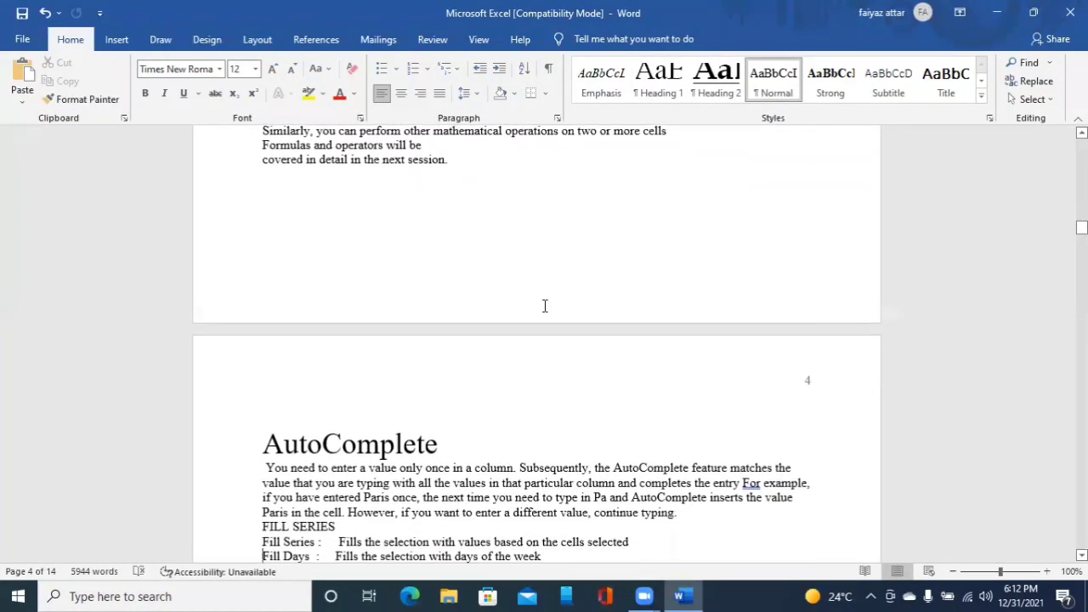
pyautogui.press('Down')
pyautogui.press('Down')
pyautogui.press('Down')
pyautogui.press('Down')
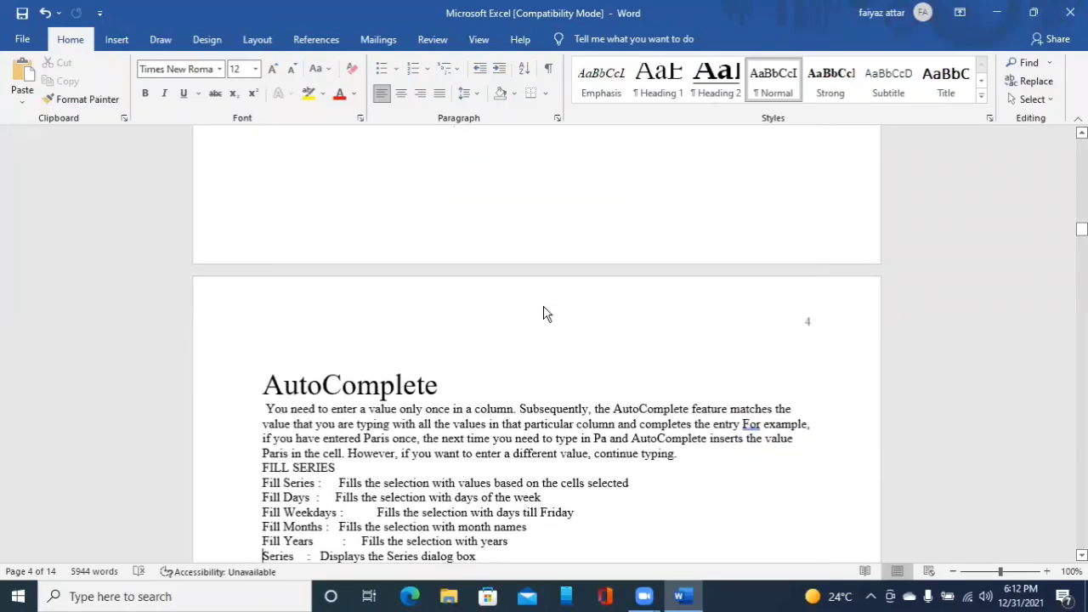
pyautogui.press('Down')
pyautogui.press('Down')
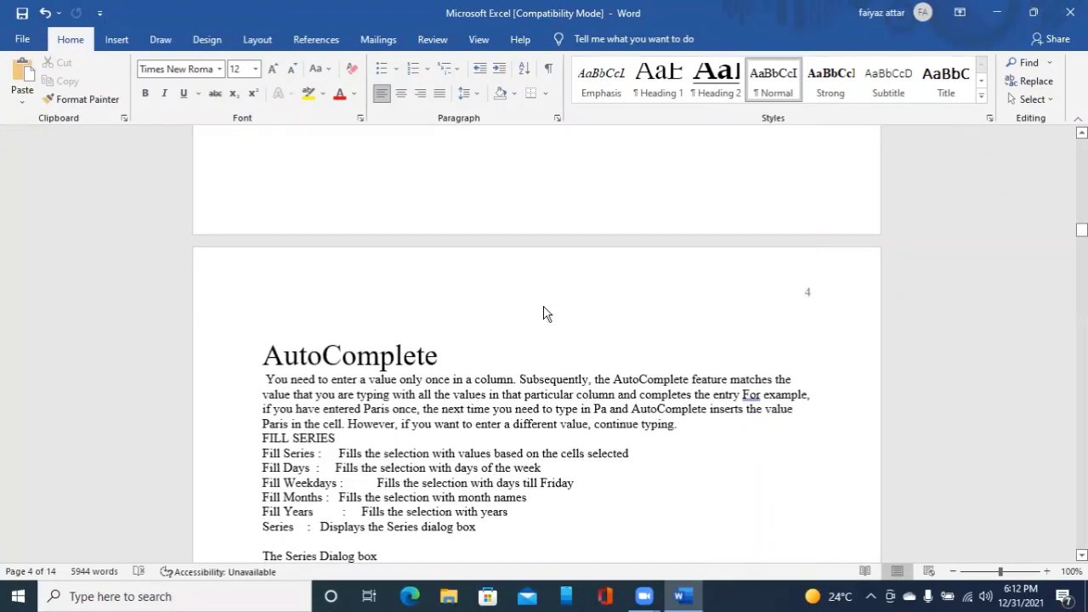
pyautogui.press('Down')
pyautogui.press('Down')
pyautogui.press('Down')
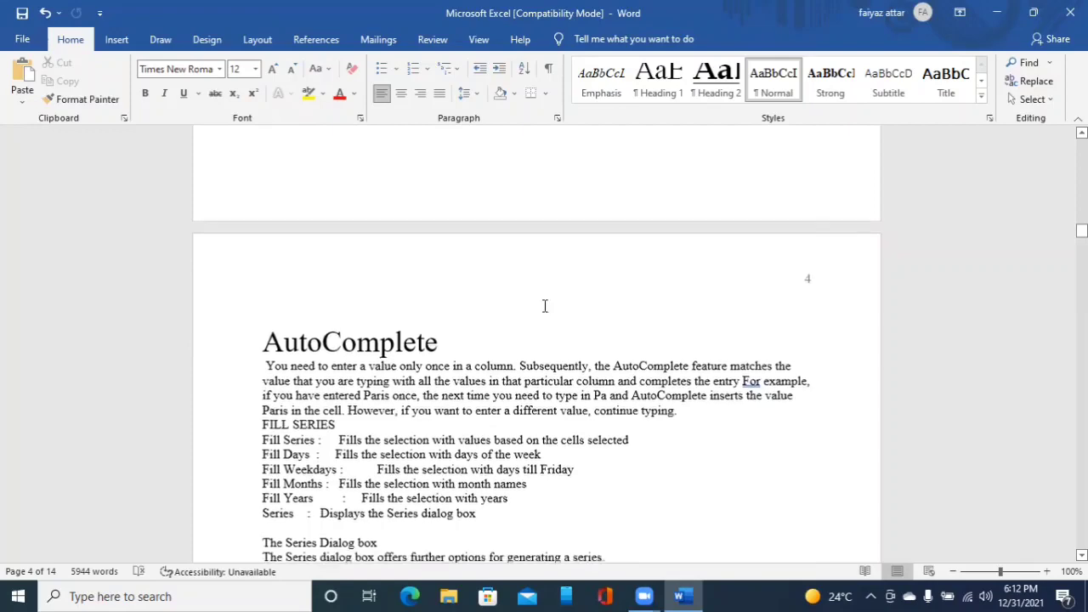
pyautogui.press('Down')
pyautogui.press('Down')
pyautogui.press('Down')
pyautogui.press('Down')
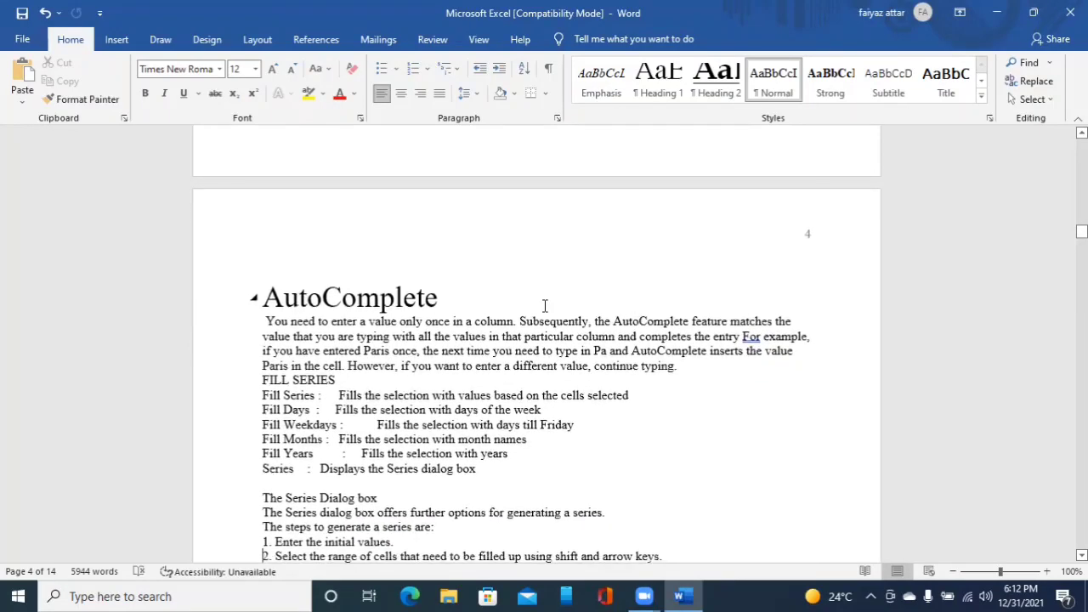
pyautogui.press('Down')
pyautogui.press('Down')
pyautogui.press('Down')
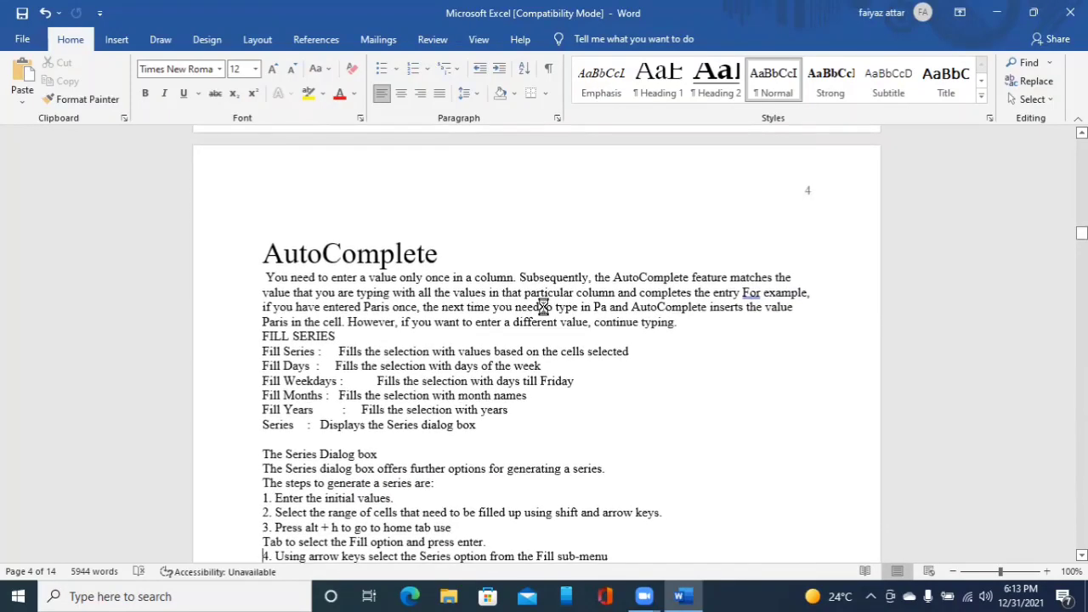
pyautogui.press('Down')
pyautogui.press('Down')
pyautogui.press('Down')
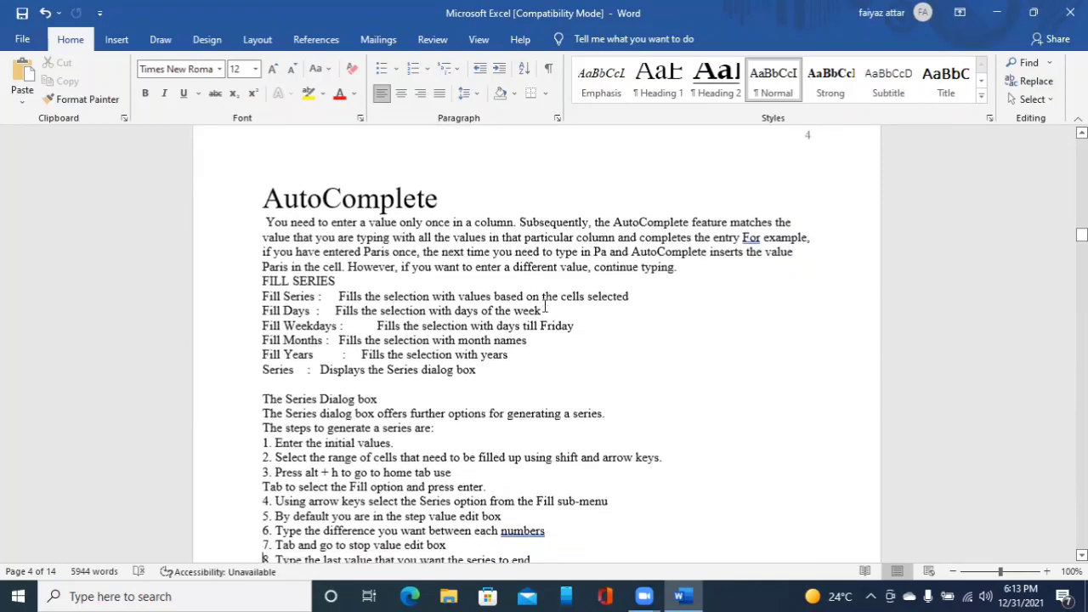
pyautogui.press('Down')
pyautogui.press('Down')
pyautogui.press('Down')
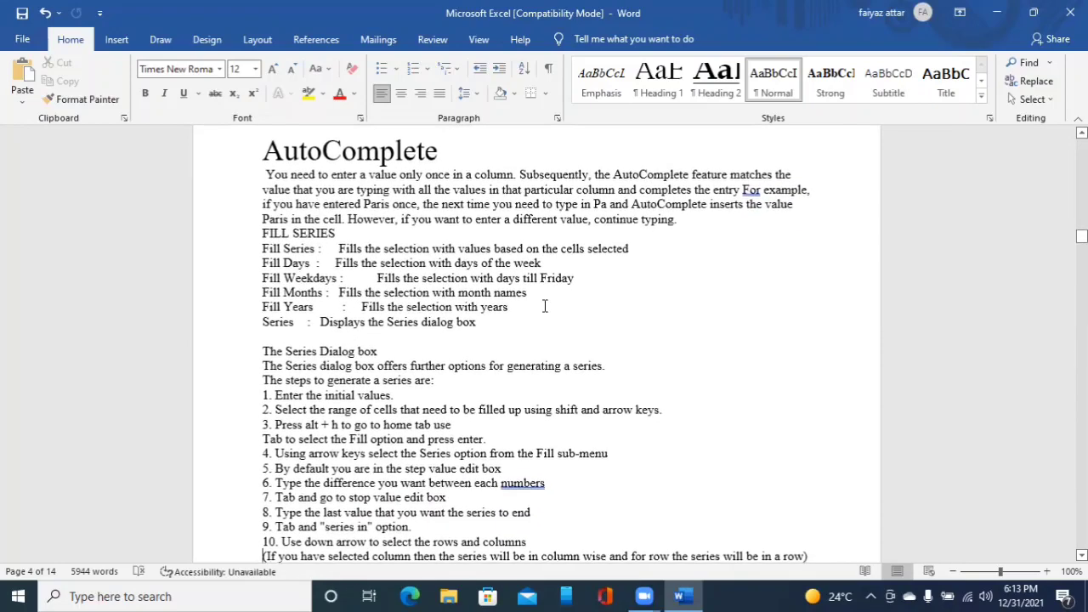
pyautogui.press('Down')
pyautogui.press('Down')
pyautogui.press('Down')
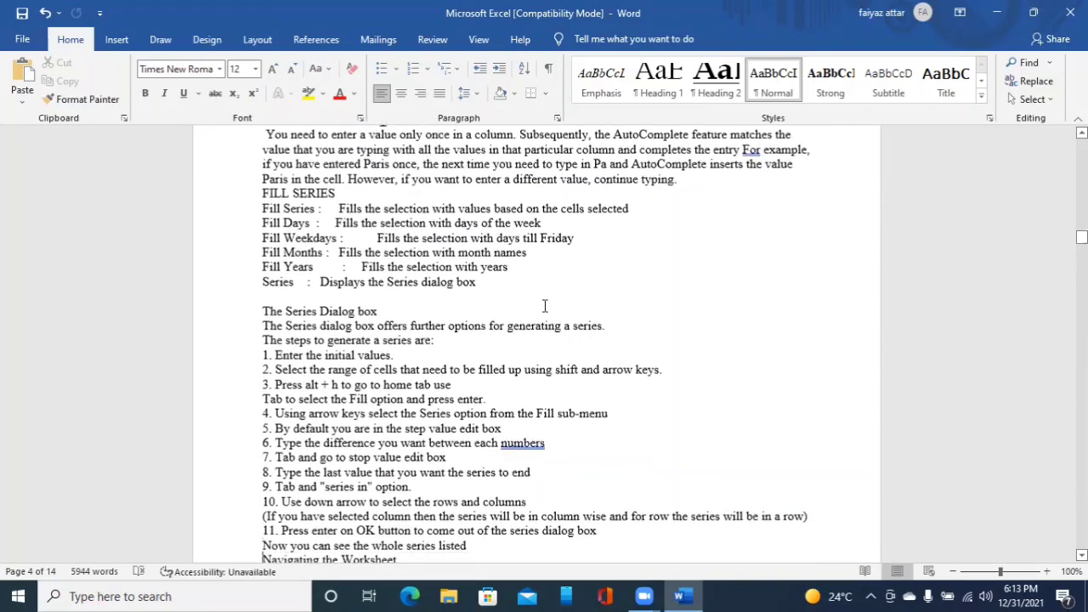
pyautogui.press('Down')
pyautogui.press('Down')
pyautogui.press('Down')
pyautogui.press('Down')
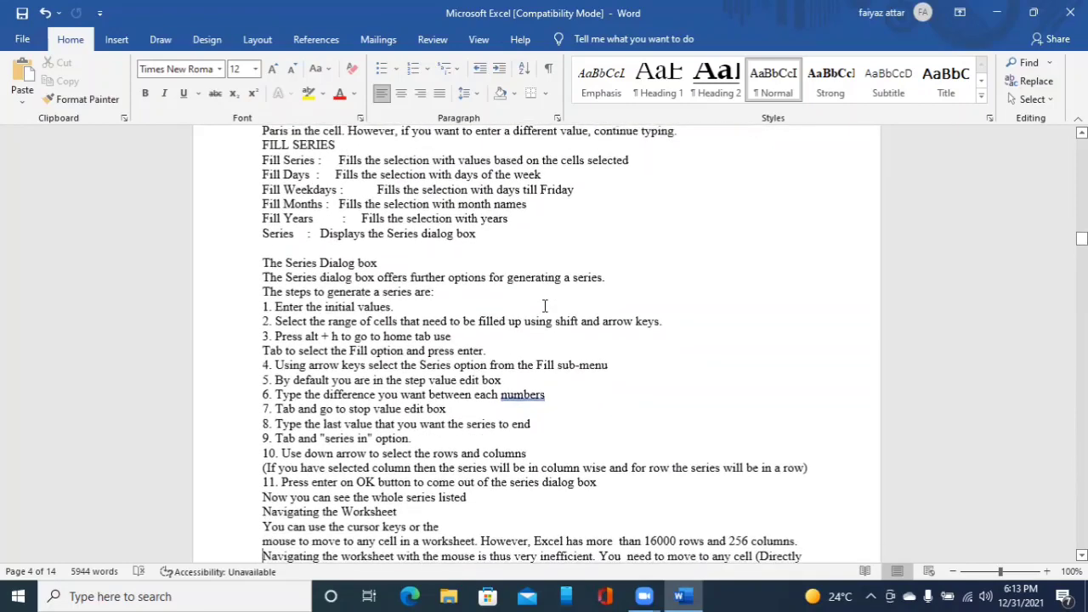
pyautogui.press('Down')
pyautogui.press('Down')
pyautogui.press('Down')
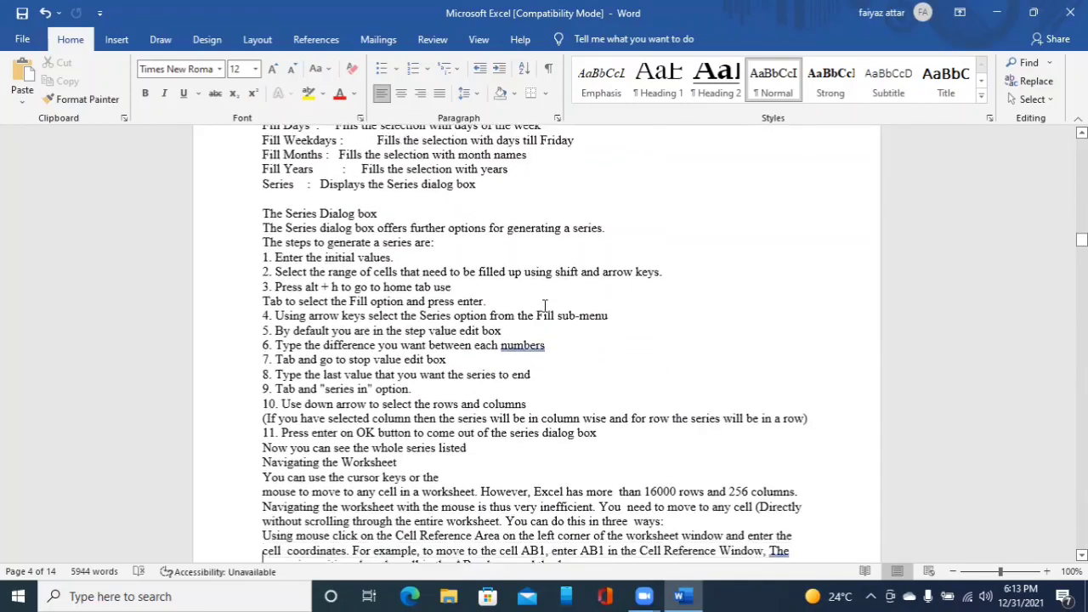
pyautogui.press('Down')
pyautogui.press('Down')
pyautogui.press('Down')
pyautogui.press('Down')
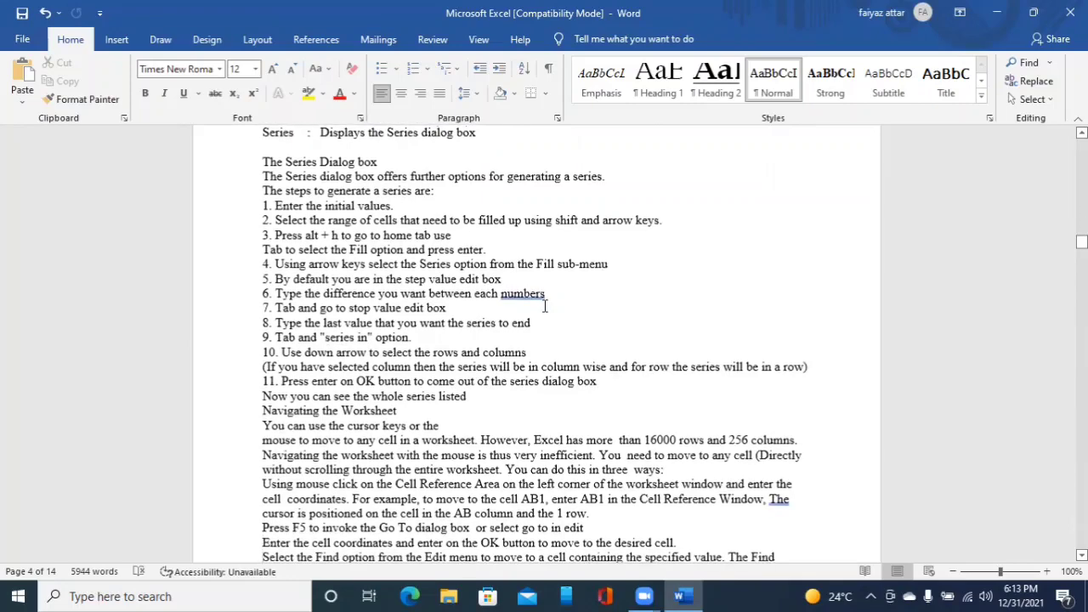
pyautogui.press('Down')
pyautogui.press('Down')
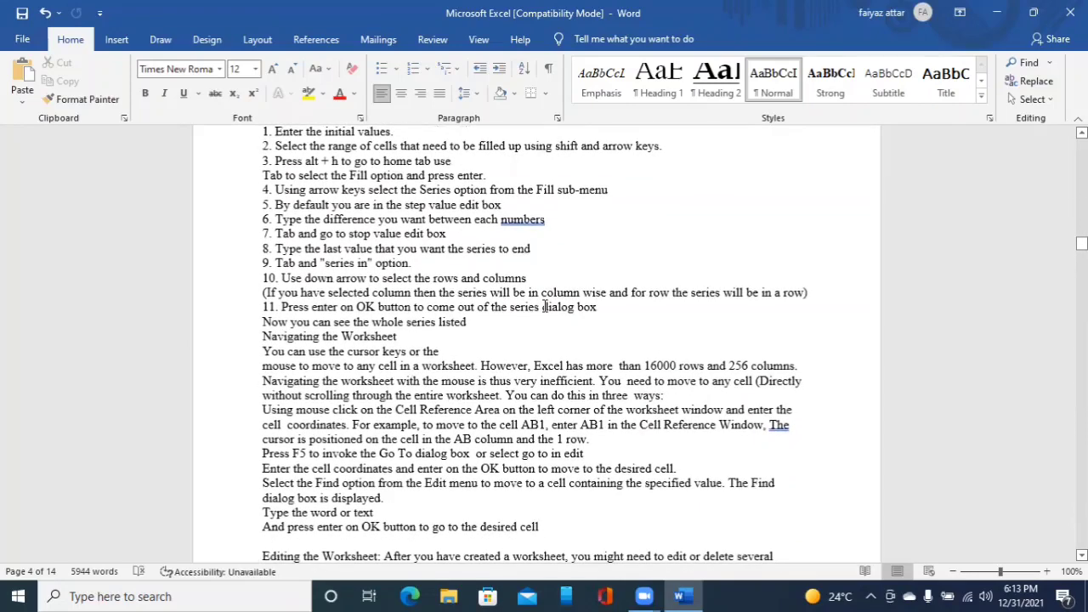
pyautogui.press('Down')
pyautogui.press('Down')
pyautogui.press('Down')
pyautogui.press('Down')
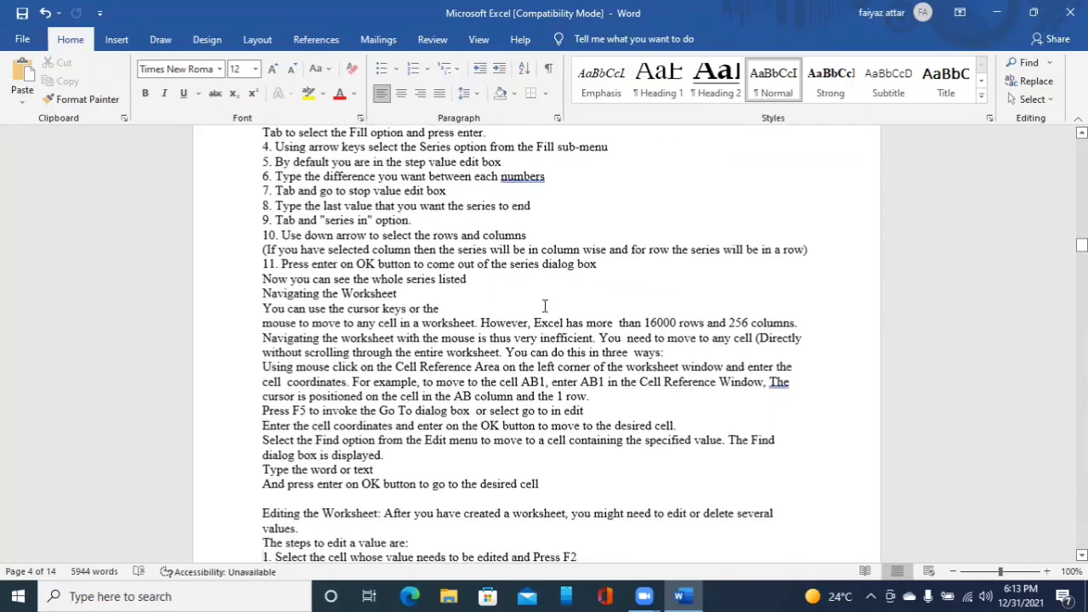
pyautogui.press('Down')
pyautogui.press('Down')
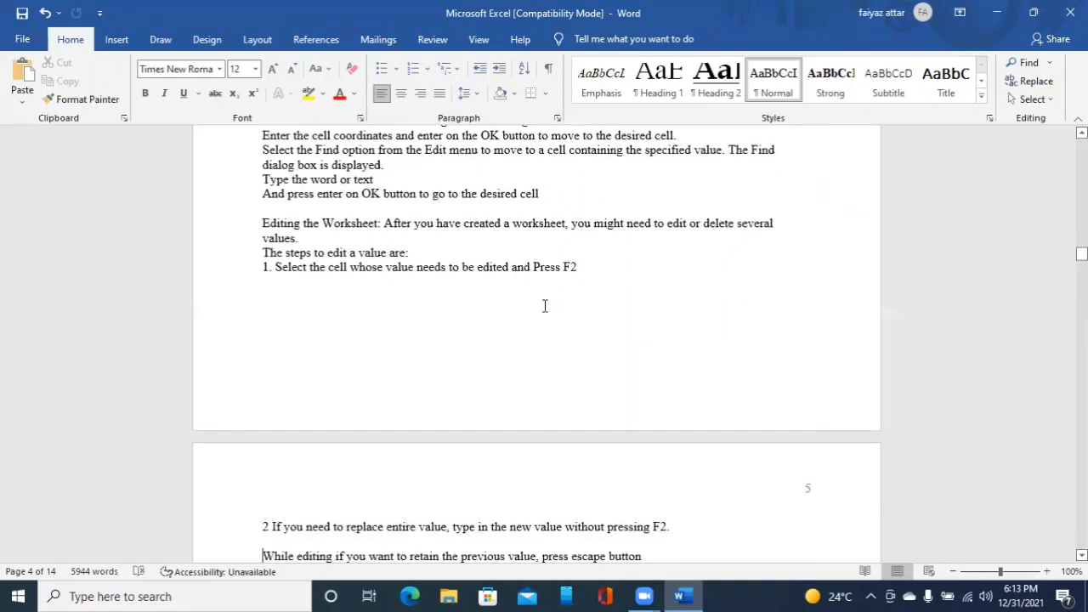
pyautogui.press('Down')
pyautogui.press('Down')
pyautogui.press('Down')
pyautogui.press('Down')
pyautogui.press('Down')
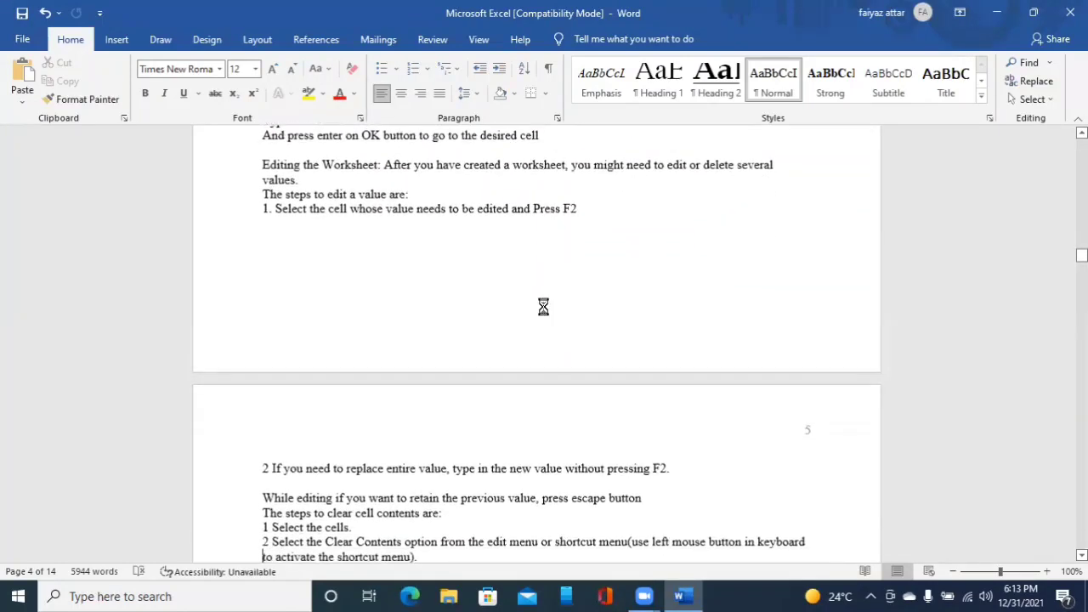
pyautogui.press('Down')
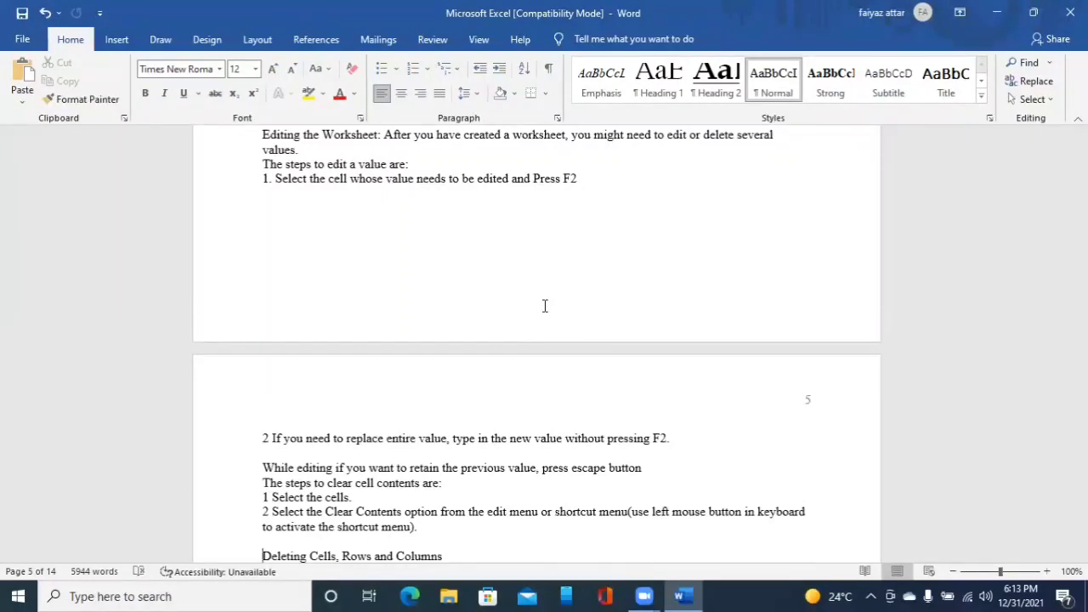
pyautogui.hotkey('ctrl', 'alt', '1')
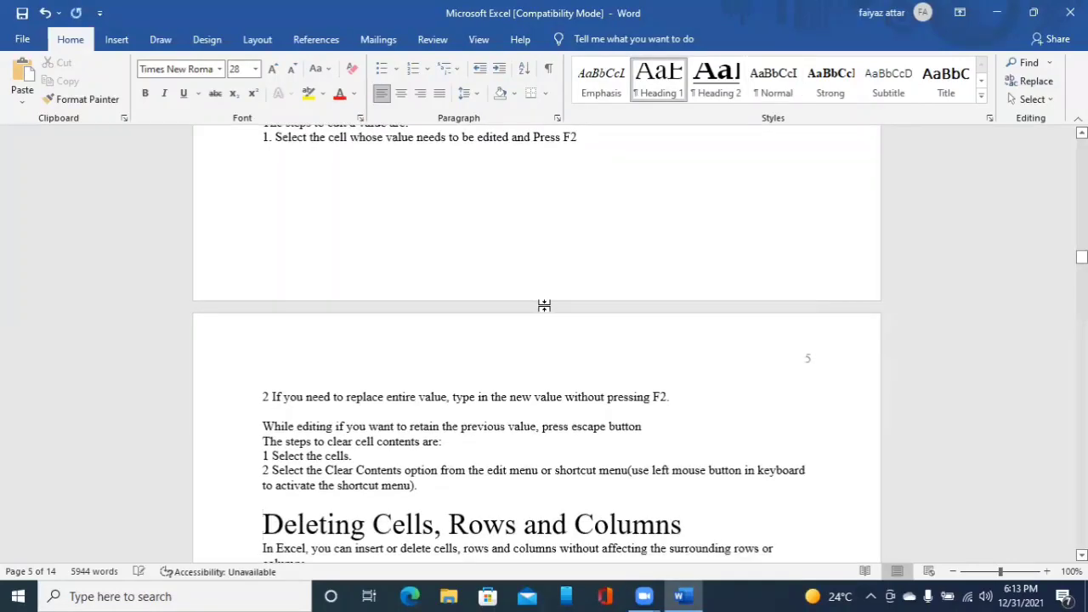
# - Apply Heading 1 to the line Inserting Cells, Rows and Columns
pyautogui.press('Down')
pyautogui.press('Down')
pyautogui.press('Down')
pyautogui.press('Down')
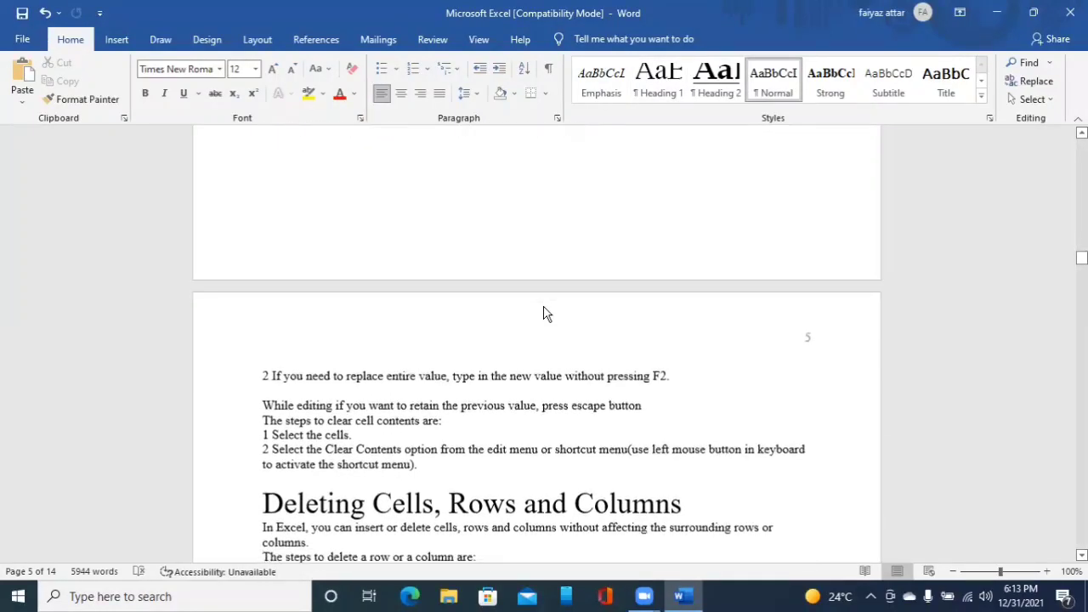
pyautogui.press('Down')
pyautogui.press('Down')
pyautogui.press('Down')
pyautogui.press('Down')
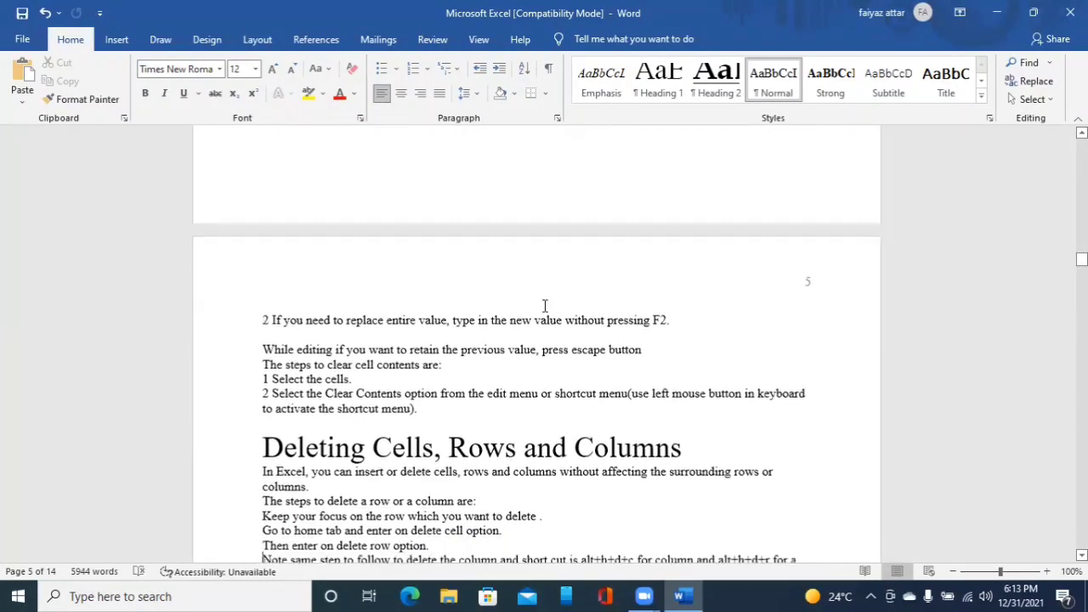
pyautogui.press('Down')
pyautogui.press('Down')
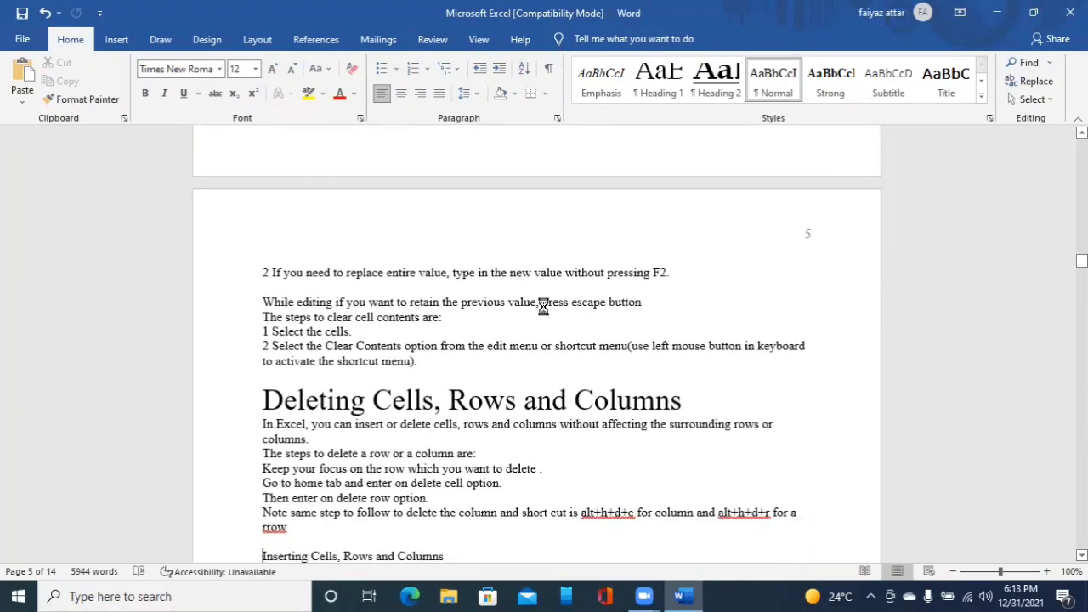
pyautogui.hotkey('ctrl', 'alt', '1')
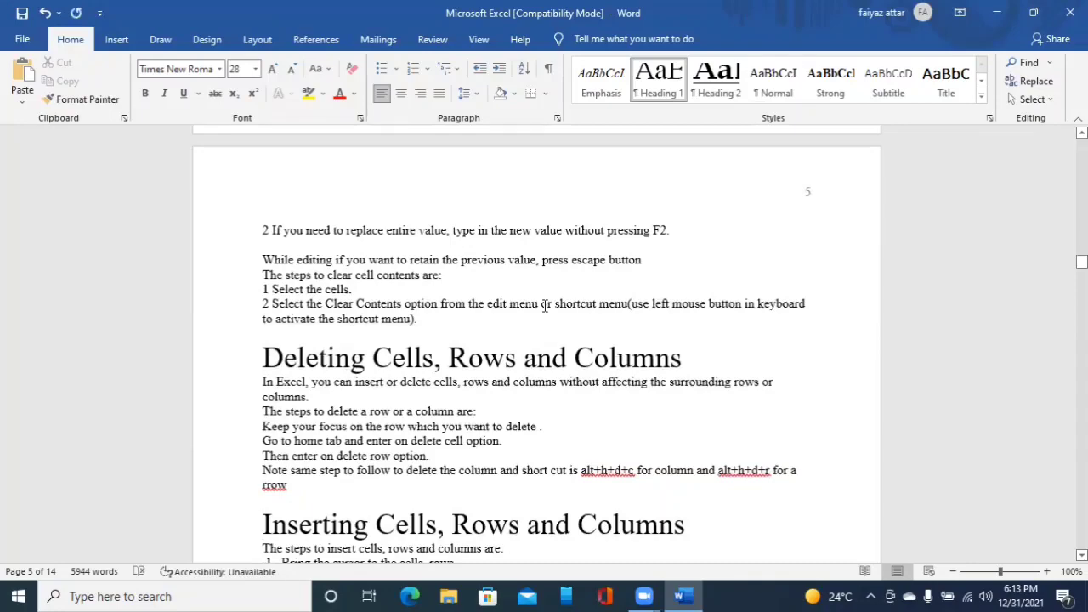
# - Apply Heading 1 to the line Saving and Printing a Worksheet
pyautogui.press('Down')
pyautogui.press('Down')
pyautogui.press('Down')
pyautogui.press('Down')
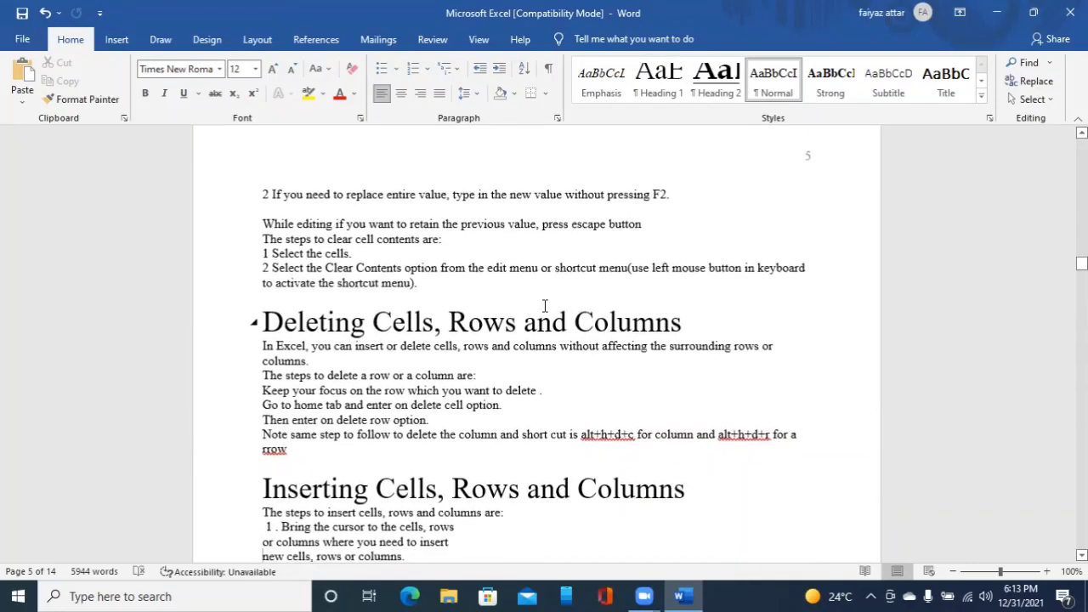
pyautogui.press('Down')
pyautogui.press('Down')
pyautogui.press('Down')
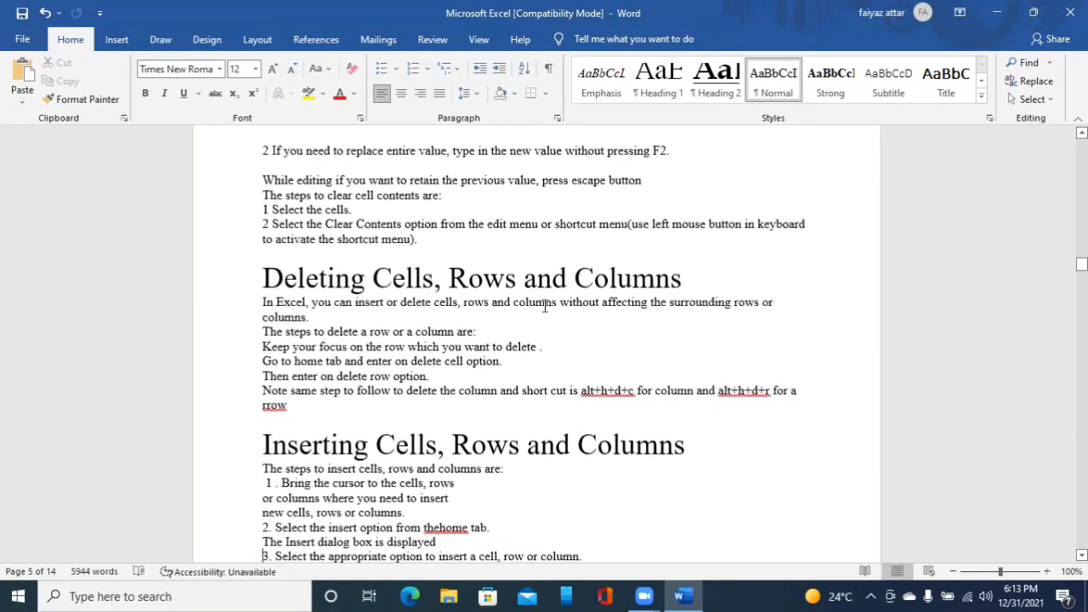
pyautogui.press('Down')
pyautogui.press('Down')
pyautogui.press('Down')
pyautogui.press('Down')
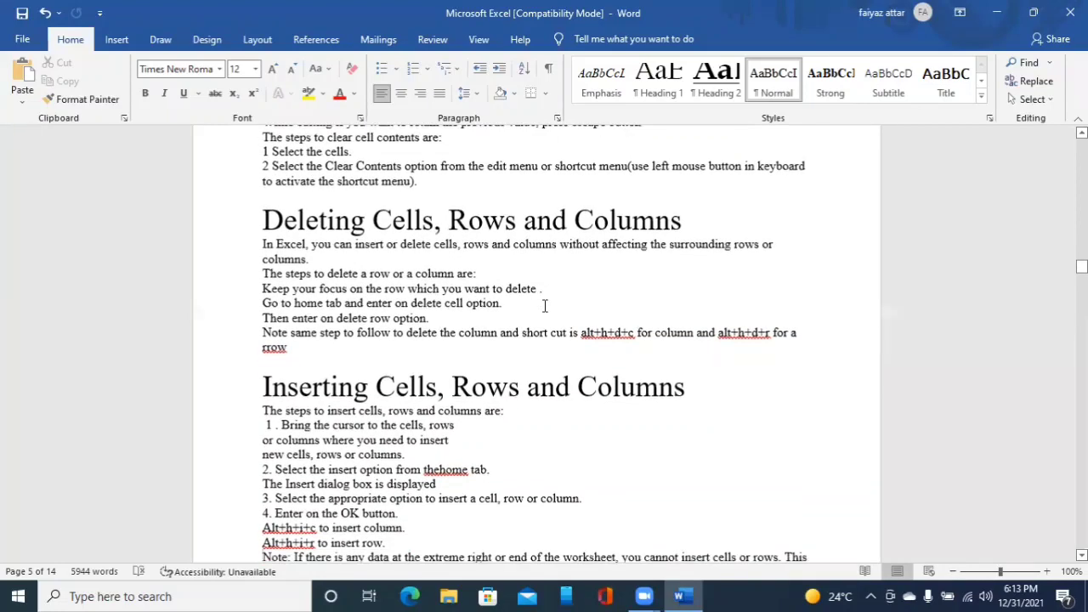
pyautogui.press('Down')
pyautogui.press('Down')
pyautogui.press('Down')
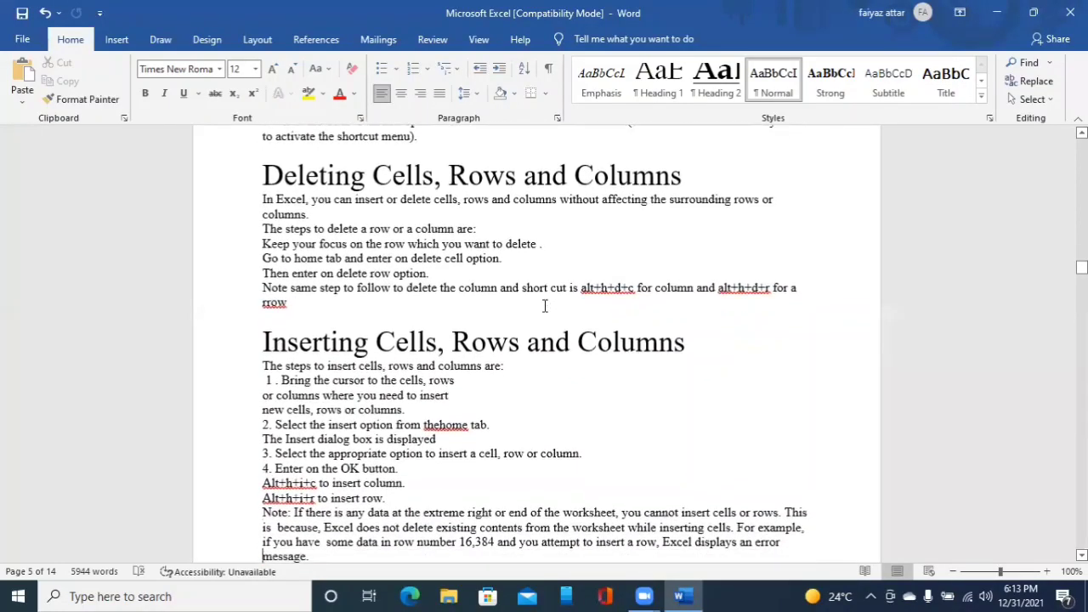
pyautogui.press('Down')
pyautogui.press('Down')
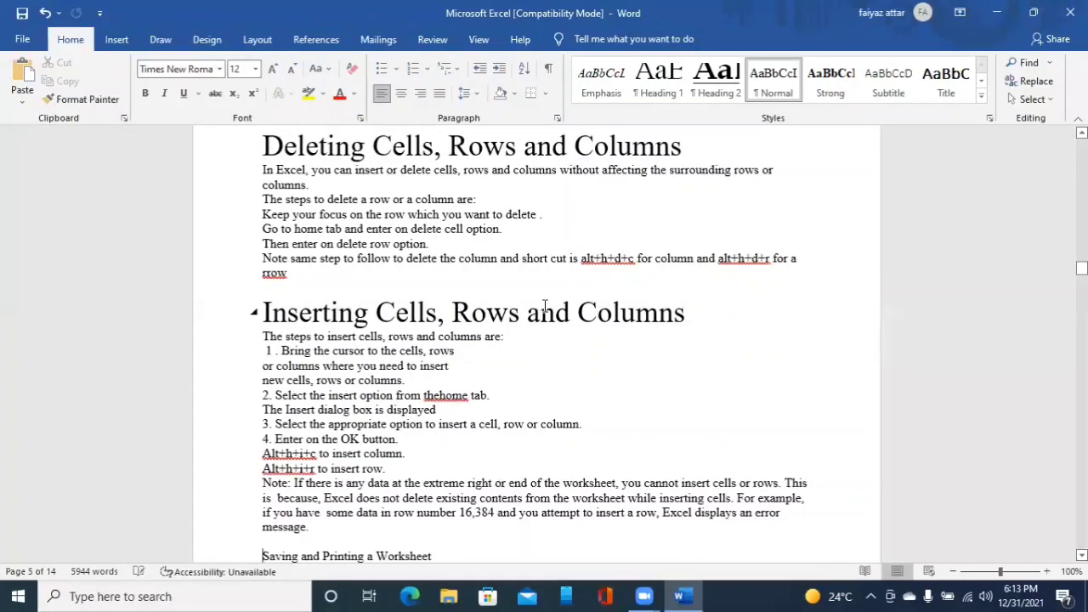
pyautogui.hotkey('ctrl', 'alt', '1')
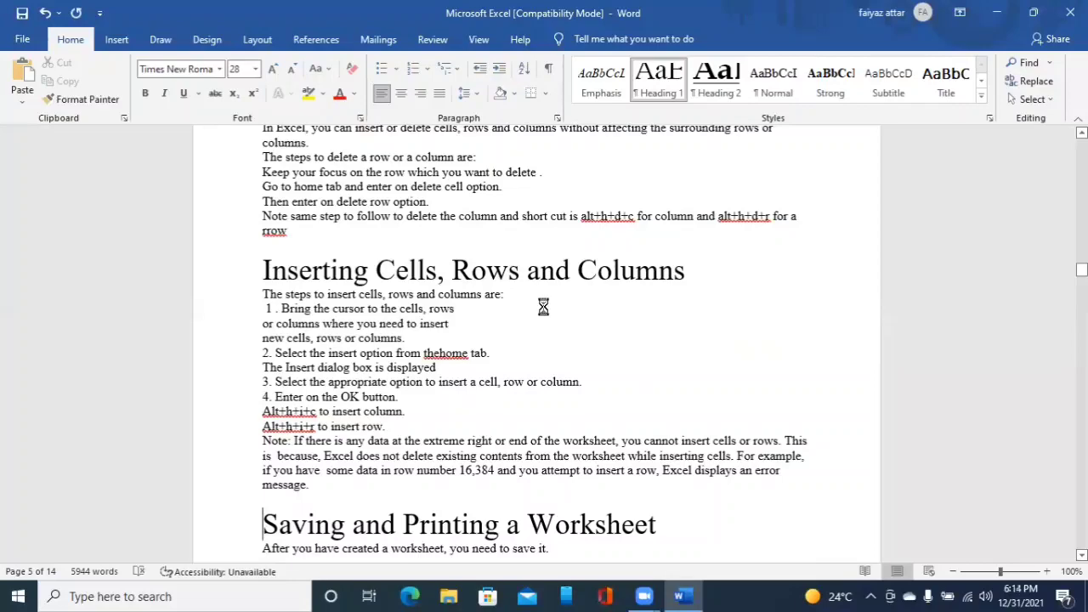
pyautogui.hotkey('ctrl', 'pageup')
pyautogui.hotkey('ctrl', 'pagedown')
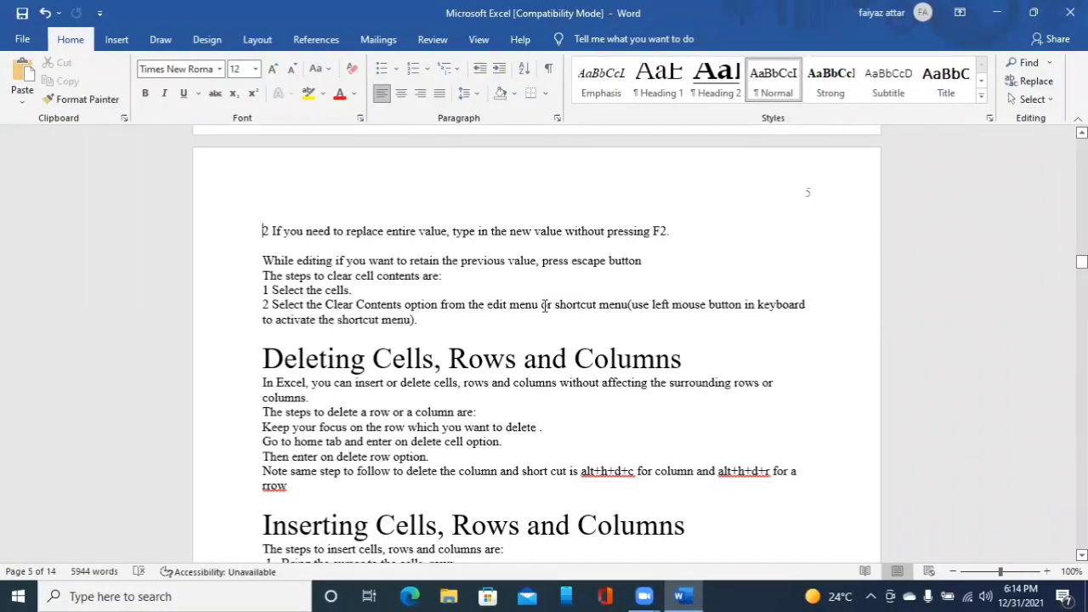
pyautogui.press('Down')
pyautogui.press('Down')
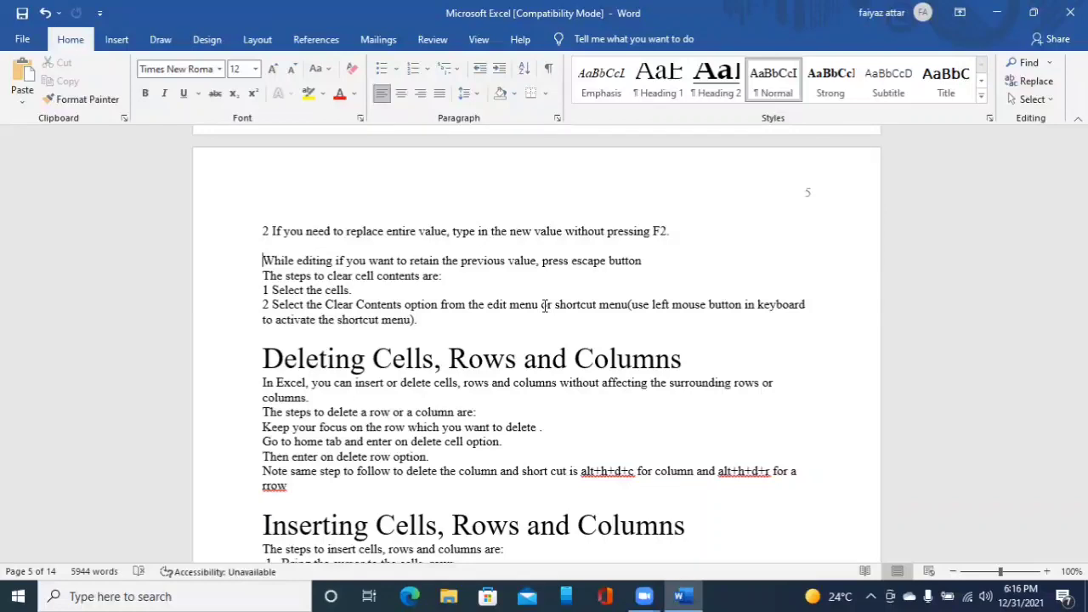
# - Browse the built-in table of contents layouts offered for the start of the document
pyautogui.hotkey('ctrl', 'Home')
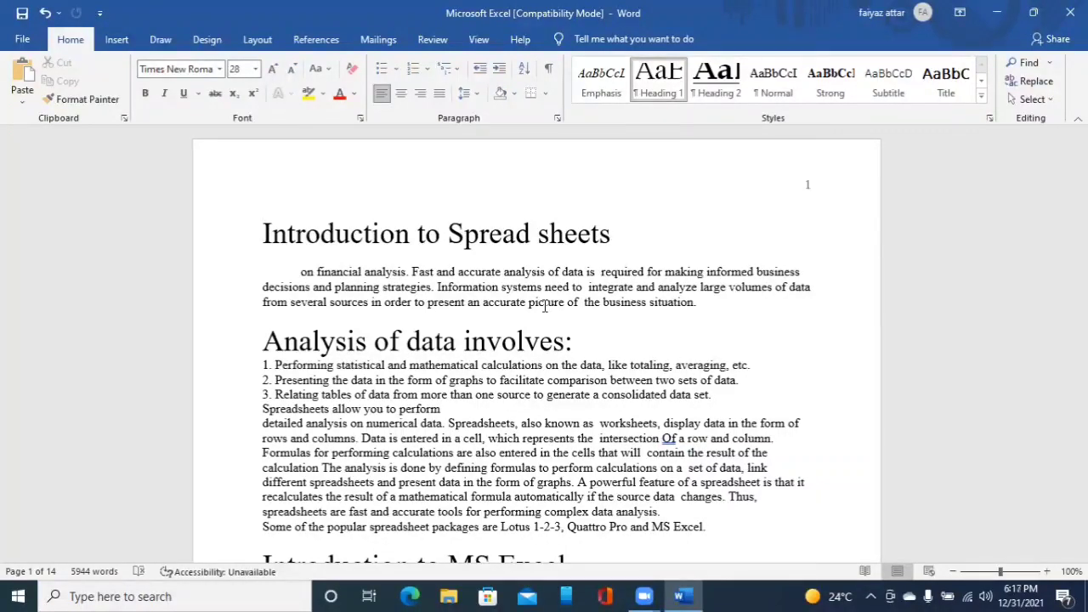
pyautogui.hotkey('alt', 's')
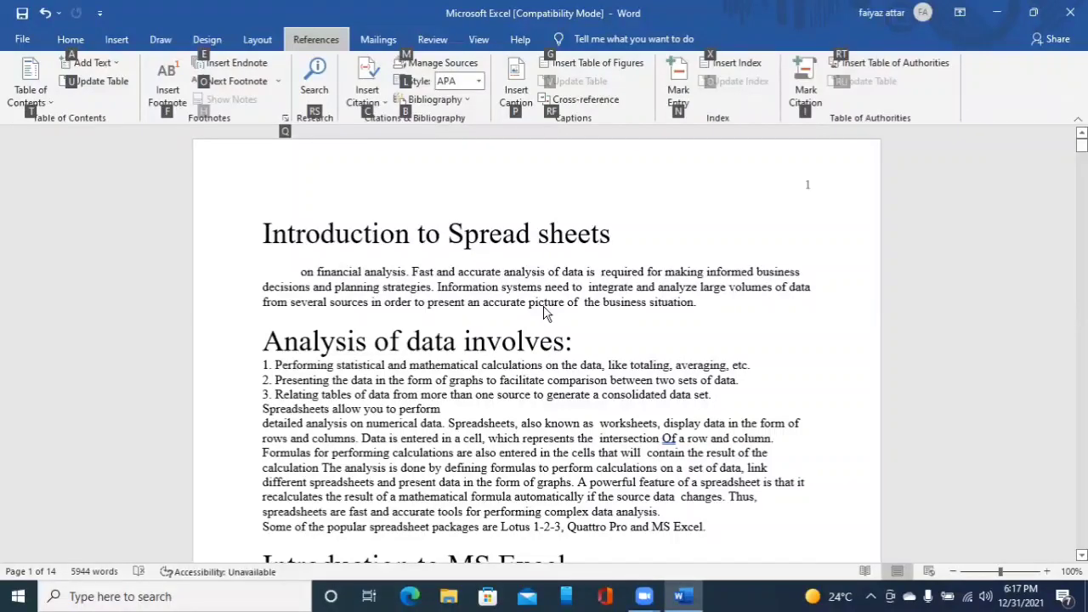
pyautogui.press('t')
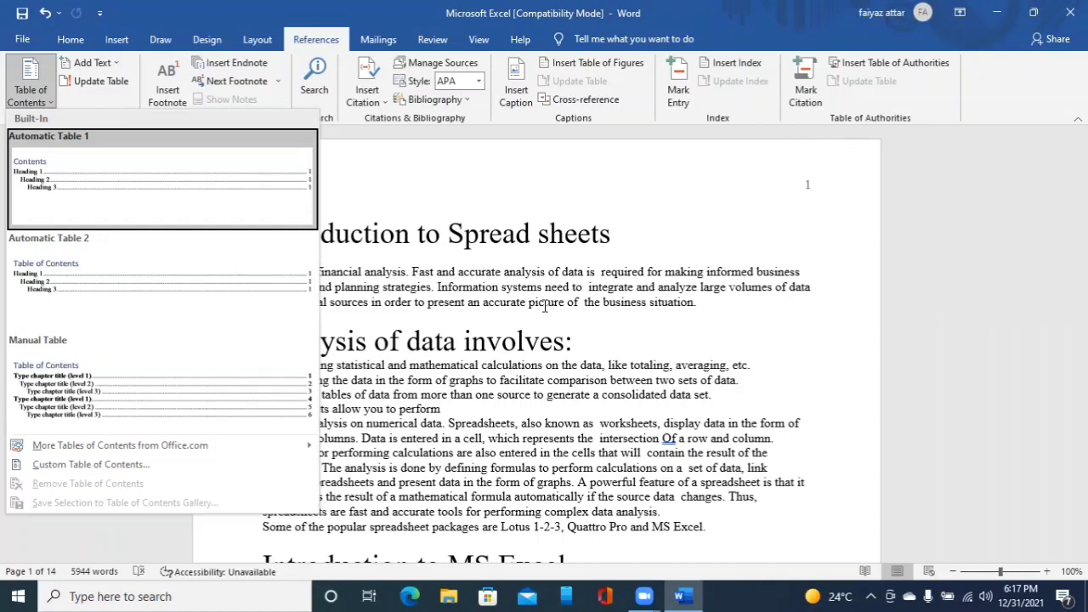
pyautogui.press('Down')
pyautogui.press('Up')
pyautogui.press('Down')
pyautogui.press('Up')
pyautogui.press('Down')
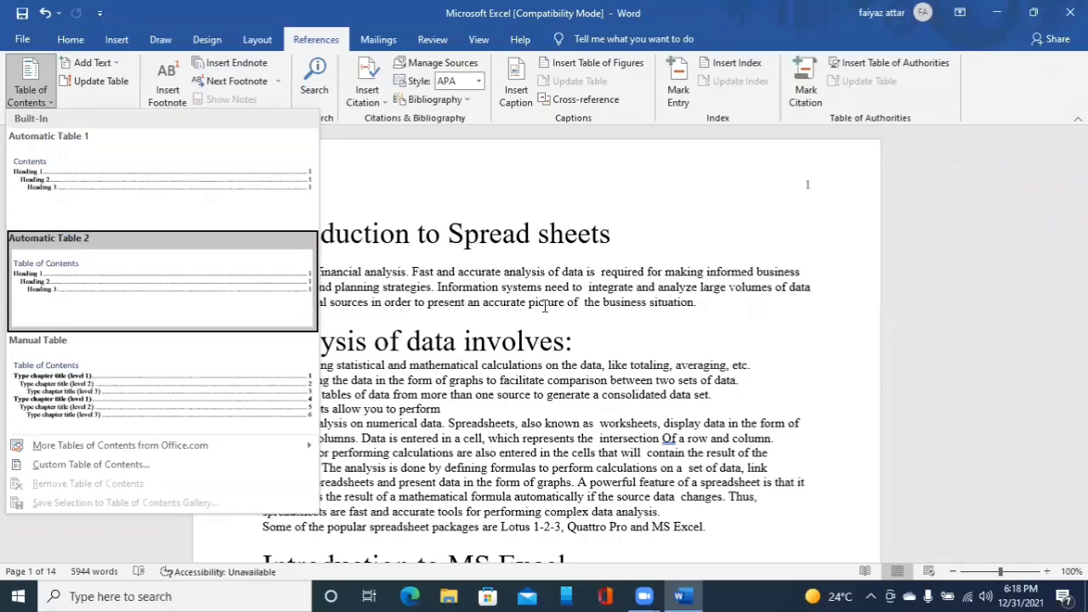
pyautogui.press('Down')
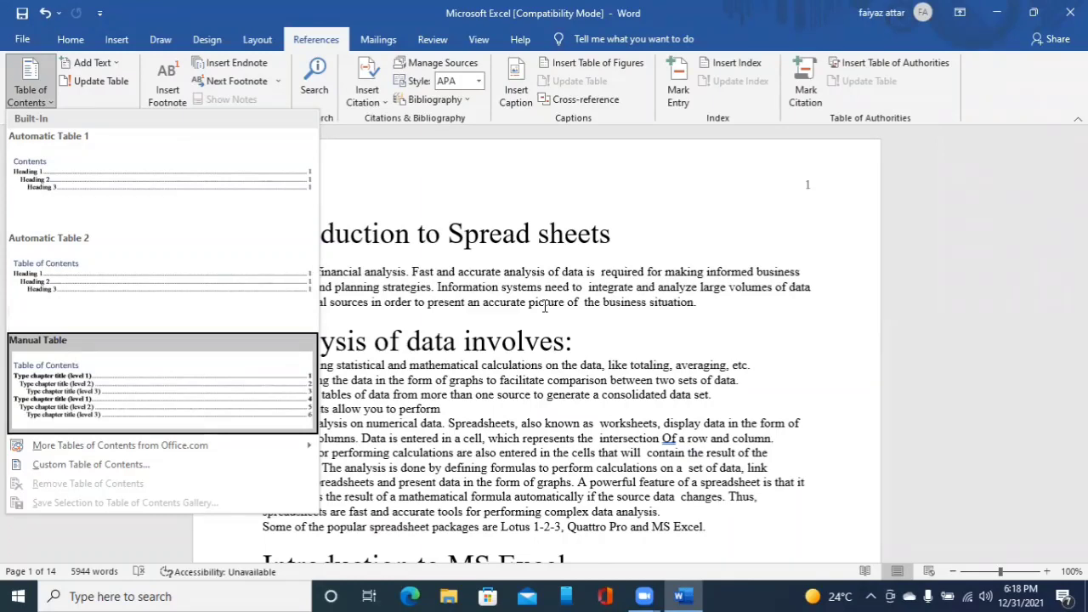
pyautogui.press('Down')
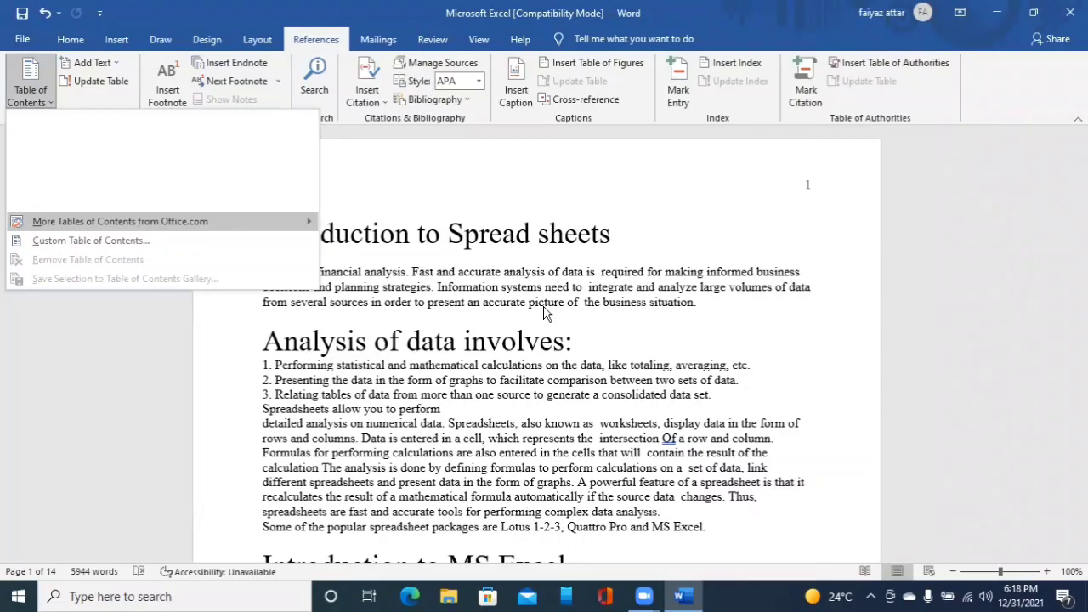
pyautogui.press('Up')
pyautogui.press('Down')
pyautogui.press('Up')
pyautogui.press('Up')
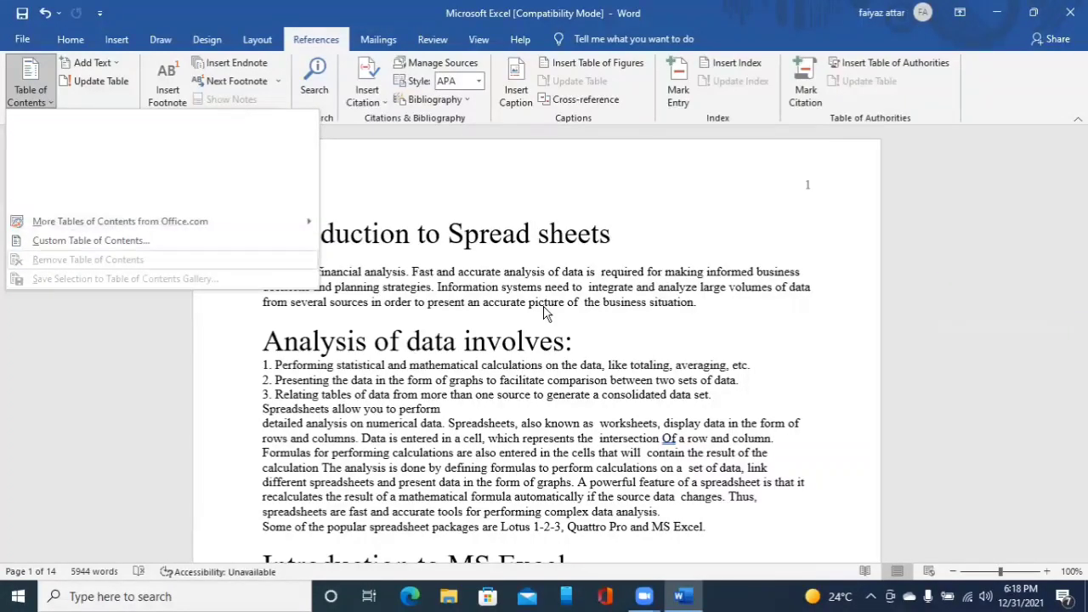
pyautogui.press('Up')
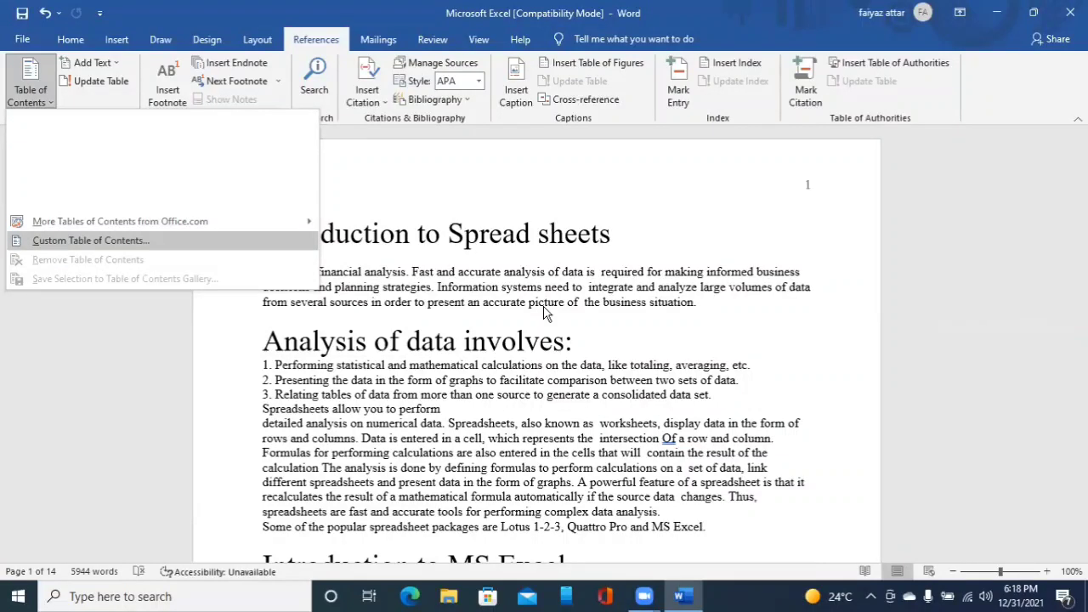
pyautogui.press('Up')
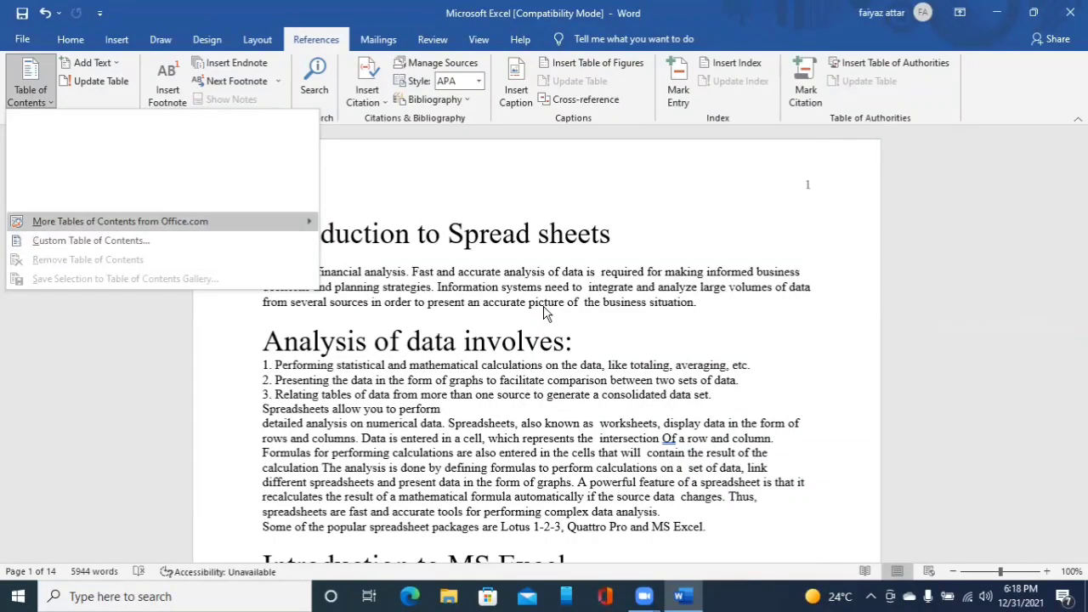
pyautogui.press('Up')
pyautogui.press('Up')
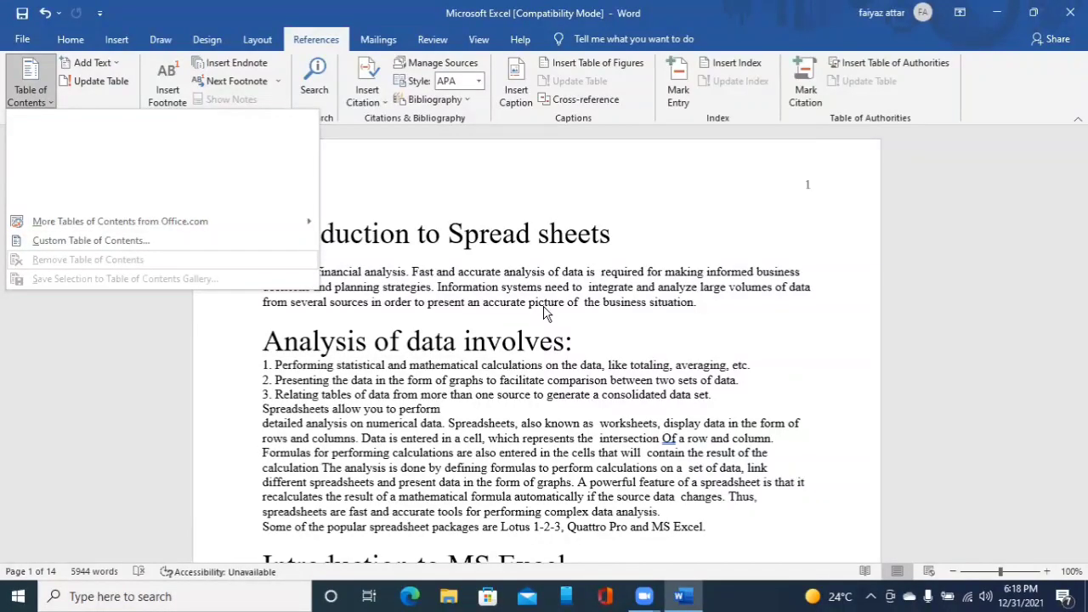
pyautogui.press('Up')
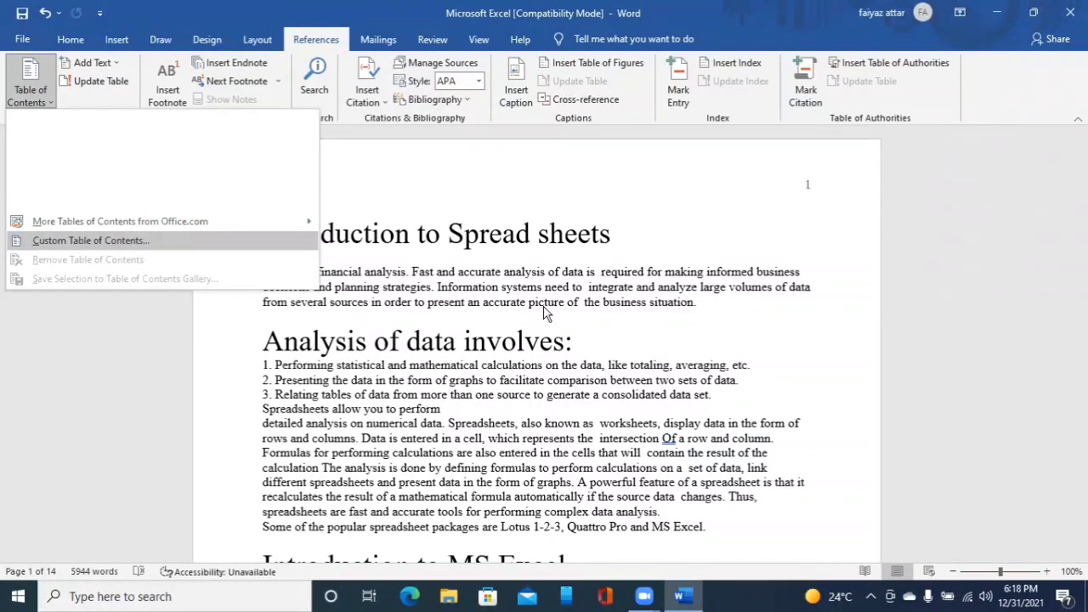
pyautogui.press('Up')
pyautogui.press('Up')
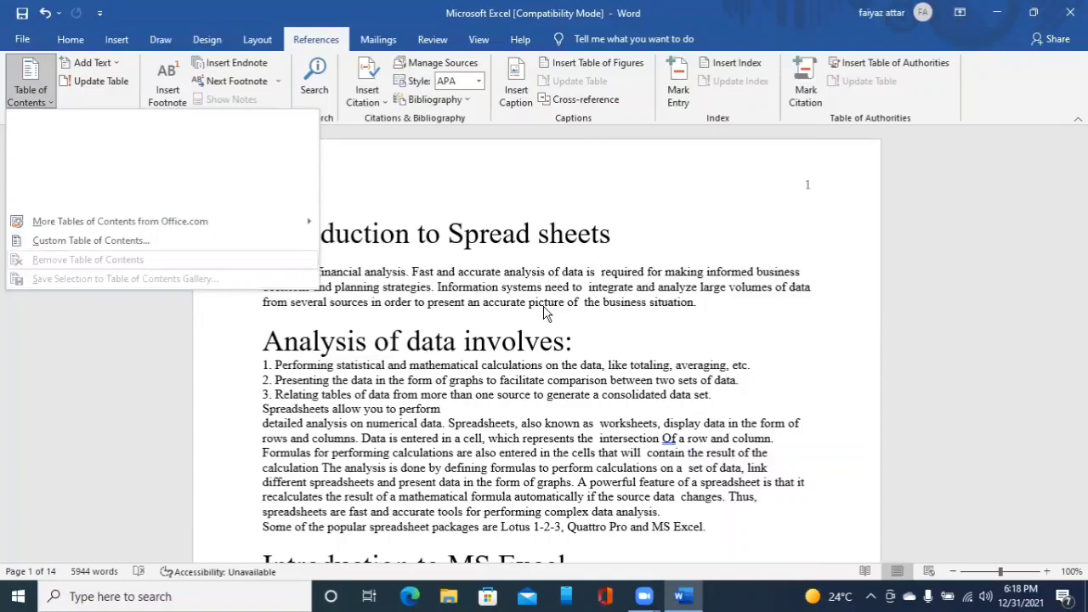
pyautogui.press('Escape')
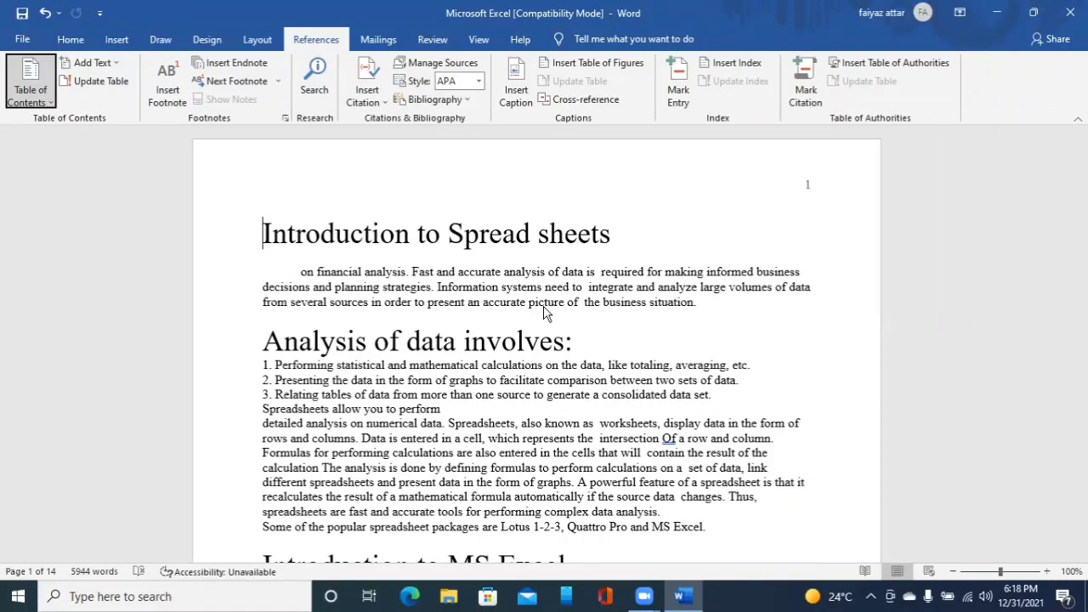
# - Insert an Automatic Table 1 table of contents at the beginning of the document
pyautogui.press('Tab')
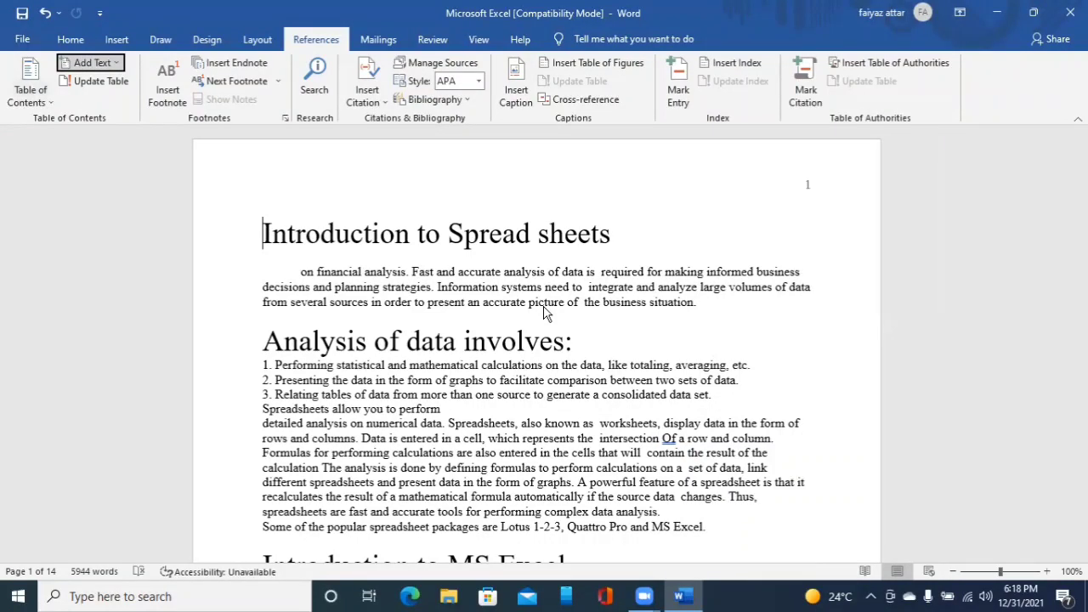
pyautogui.hotkey('shift', 'Tab')
pyautogui.press('Return')
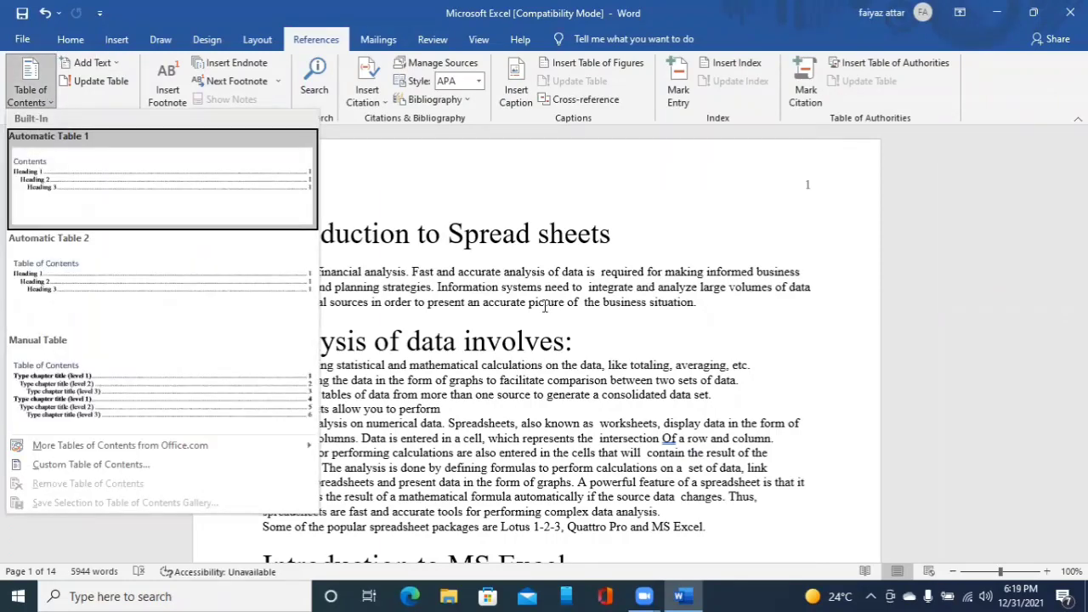
pyautogui.press('Up')
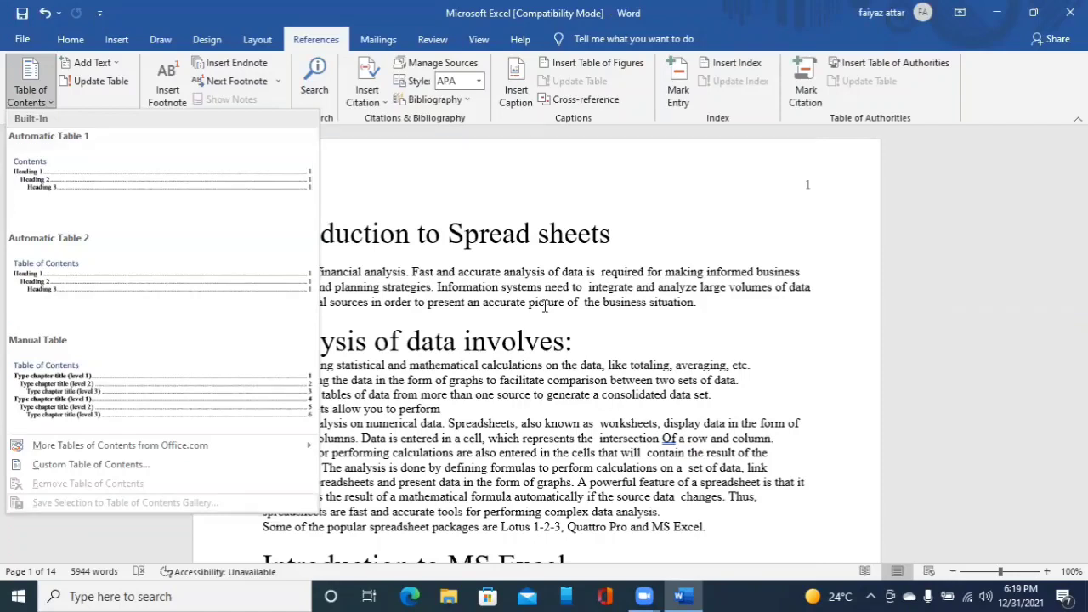
pyautogui.press('Down')
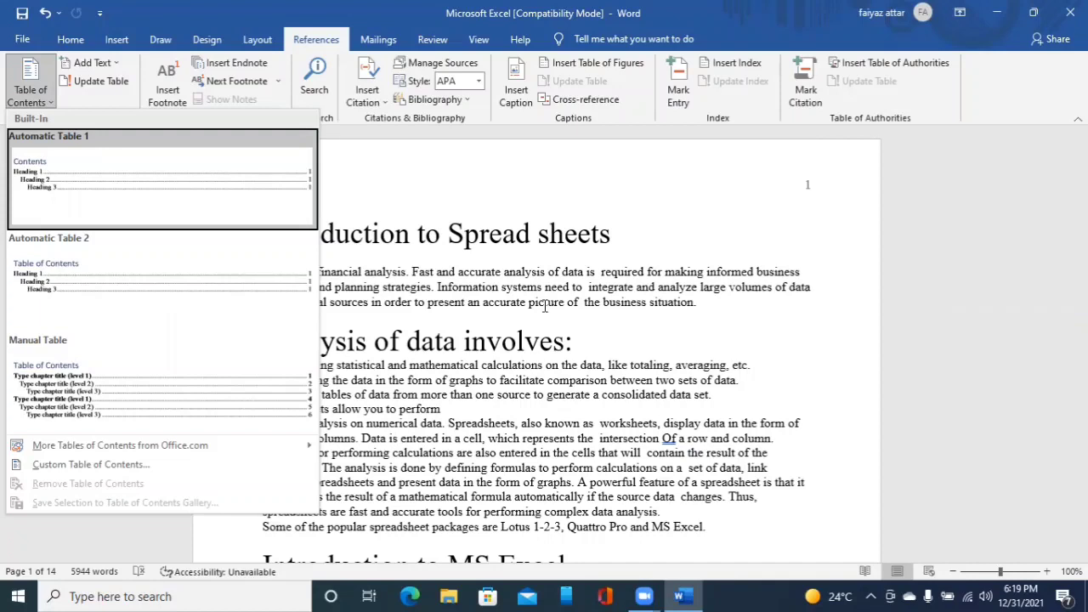
pyautogui.press('Down')
pyautogui.press('Down')
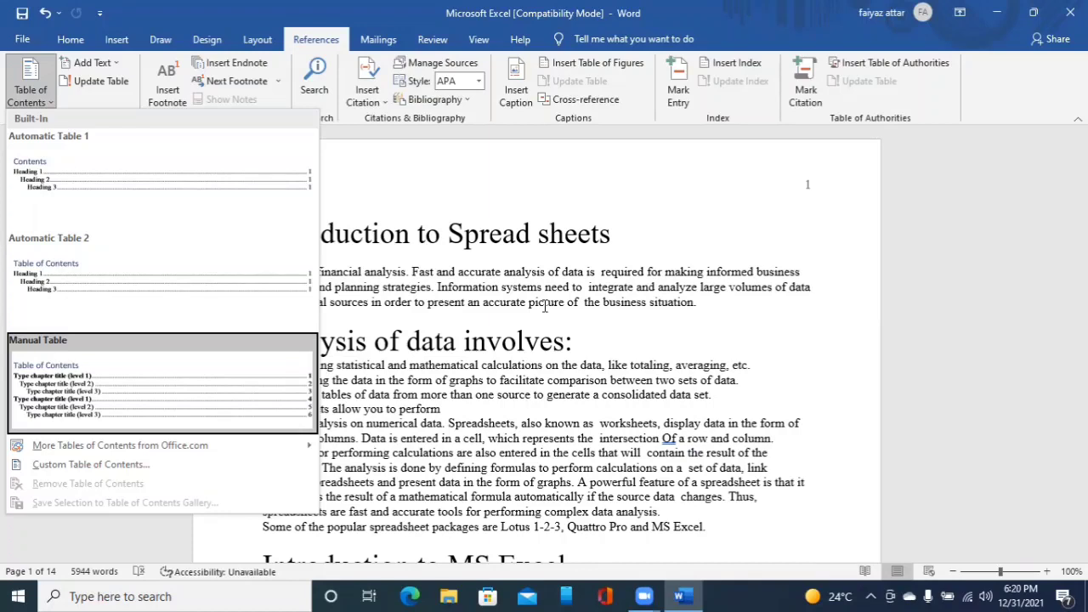
pyautogui.press('Up')
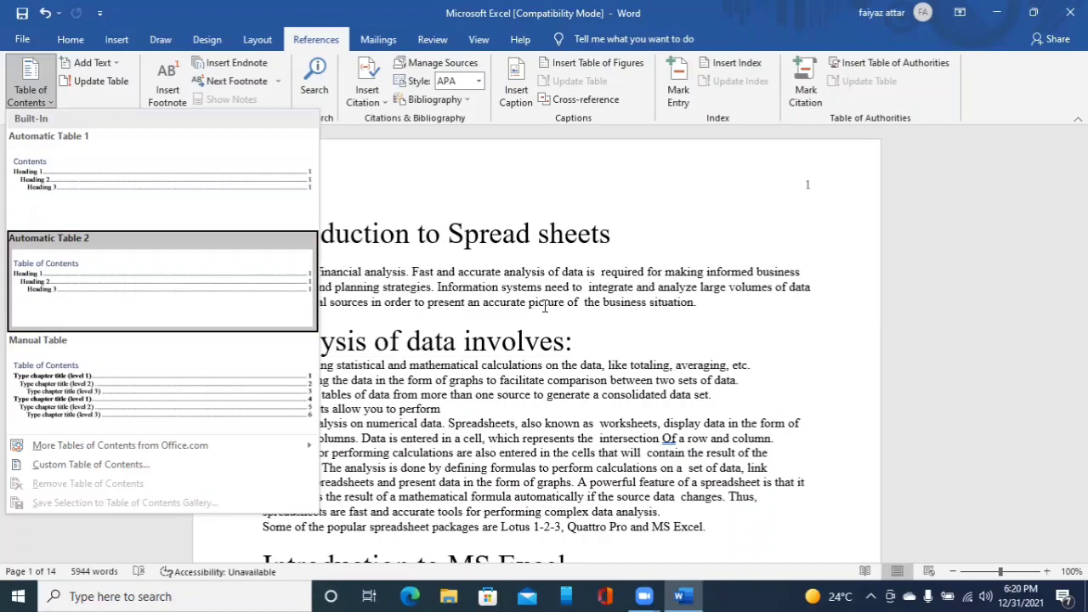
pyautogui.press('Up')
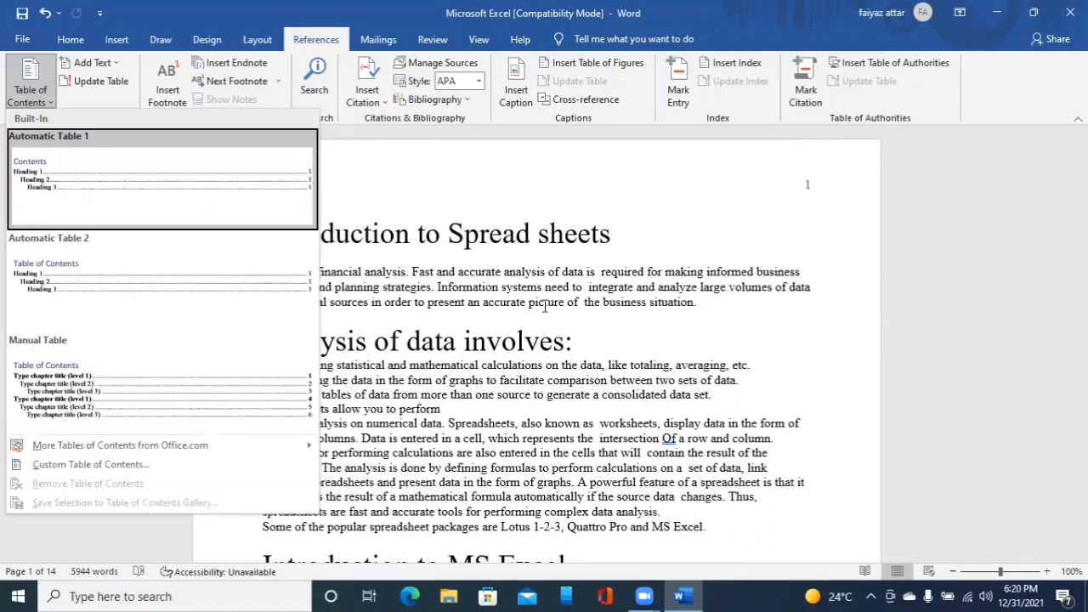
pyautogui.press('Return')
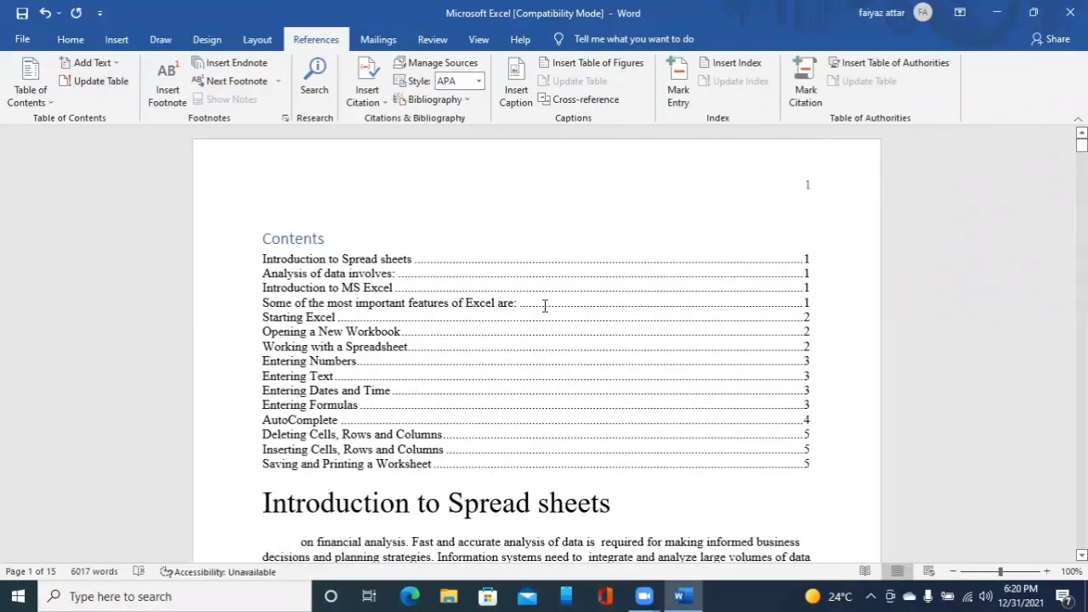
# - Examine the entries of the inserted table of contents
pyautogui.hotkey('ctrl', 'Home')
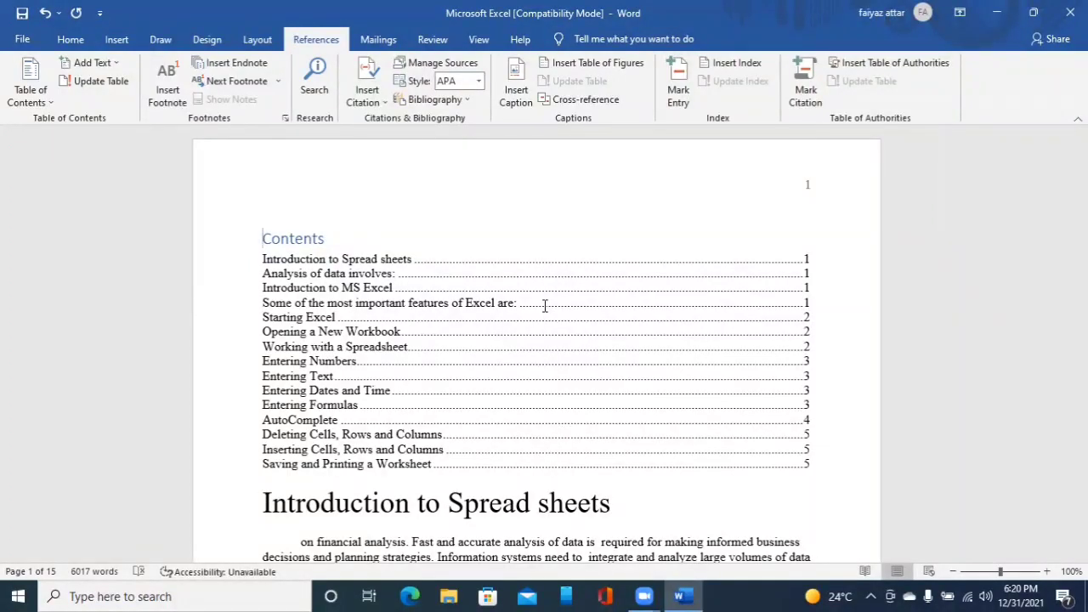
pyautogui.click(545, 306)
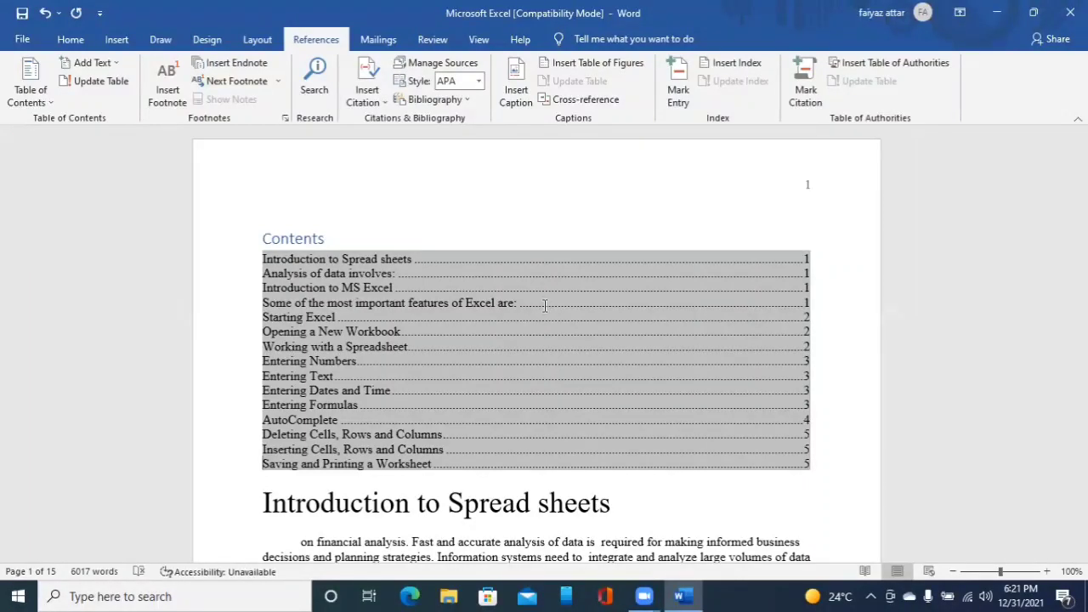
pyautogui.press('Down')
pyautogui.press('Down')
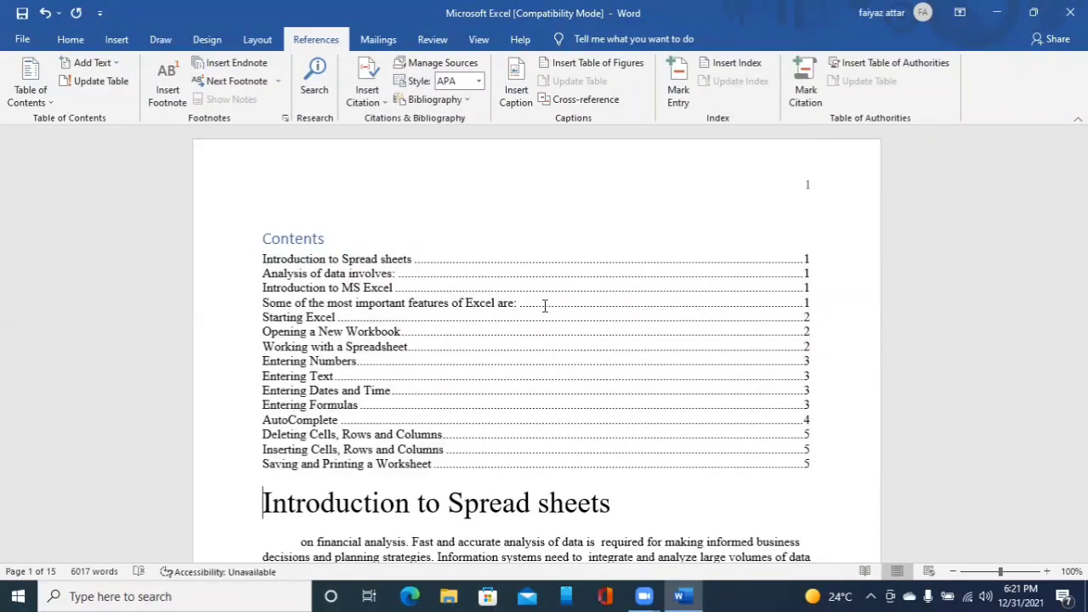
pyautogui.press('Down')
pyautogui.press('Down')
pyautogui.press('Up')
pyautogui.press('Up')
pyautogui.press('Up')
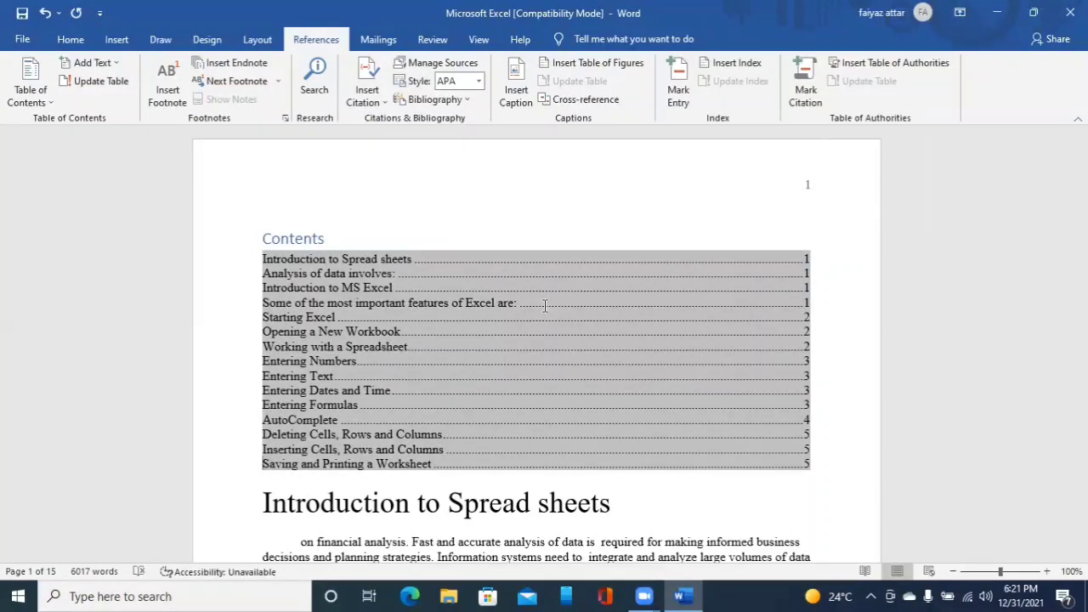
pyautogui.press('Down')
pyautogui.press('Up')
pyautogui.keyDown('ctrl'); pyautogui.click(545, 306); pyautogui.keyUp('ctrl')
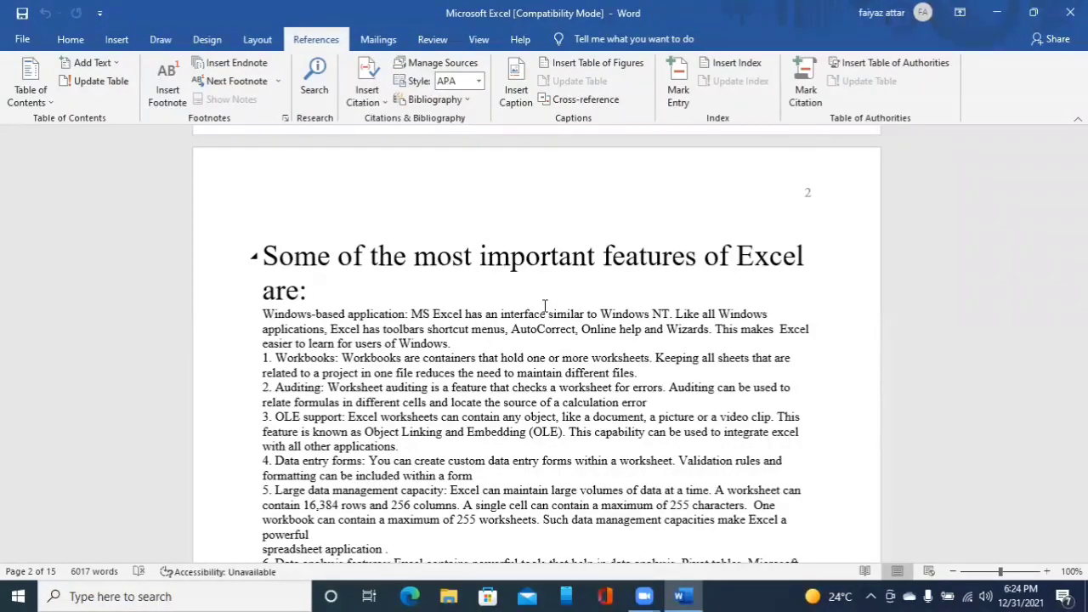
# - Page down through the document to review the section headings on later pages
pyautogui.hotkey('ctrl', 'pagedown')
pyautogui.hotkey('ctrl', 'pagedown')
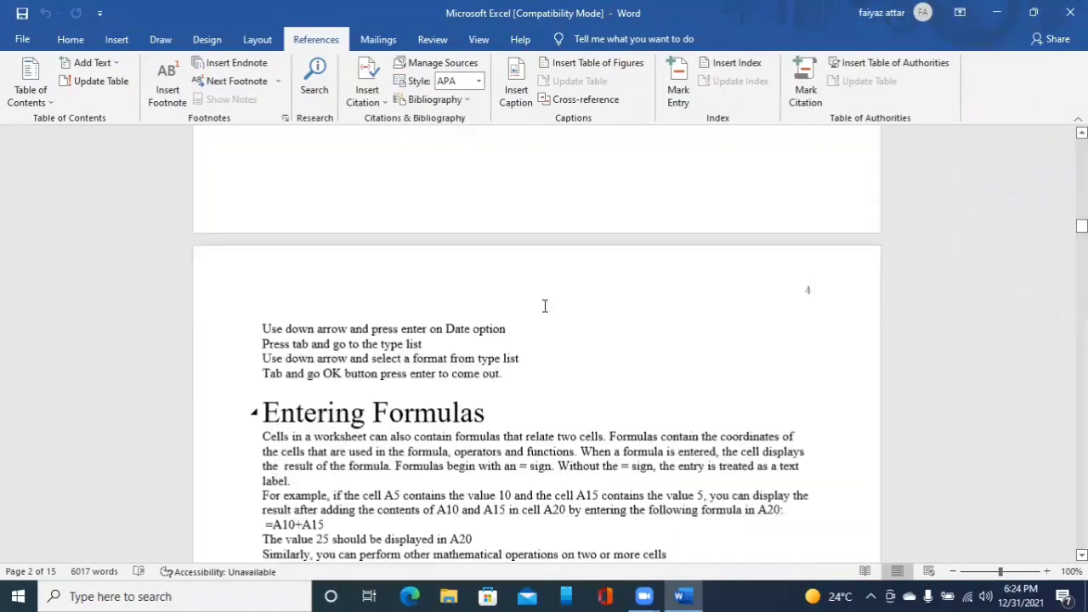
pyautogui.hotkey('ctrl', 'pagedown')
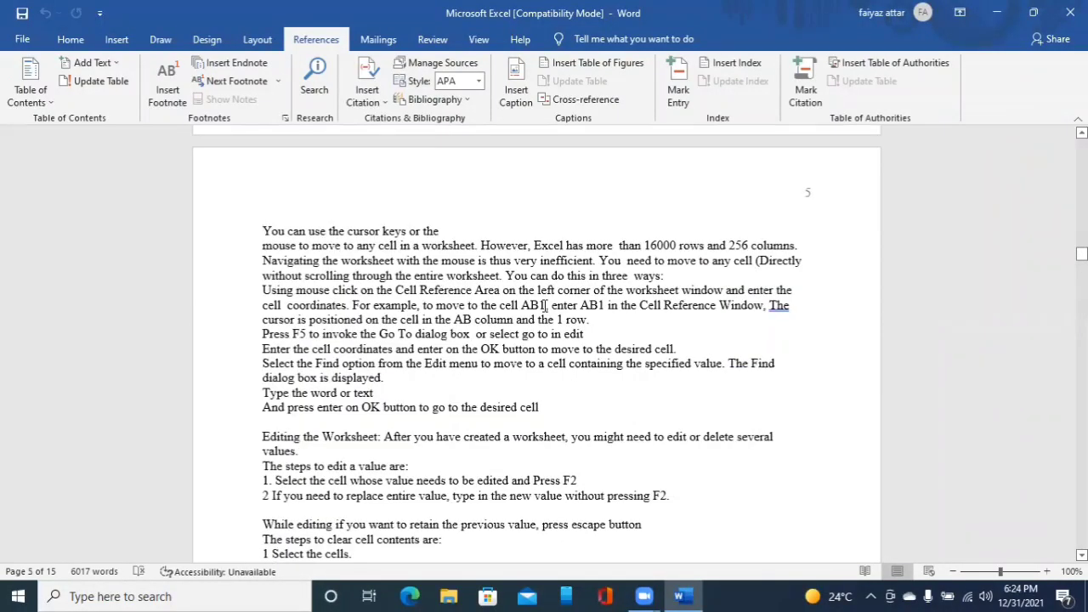
pyautogui.press('Down')
pyautogui.press('Down')
pyautogui.press('Down')
pyautogui.press('Down')
pyautogui.press('Down')
pyautogui.press('Down')
pyautogui.press('Down')
pyautogui.press('Down')
pyautogui.press('Down')
pyautogui.press('Down')
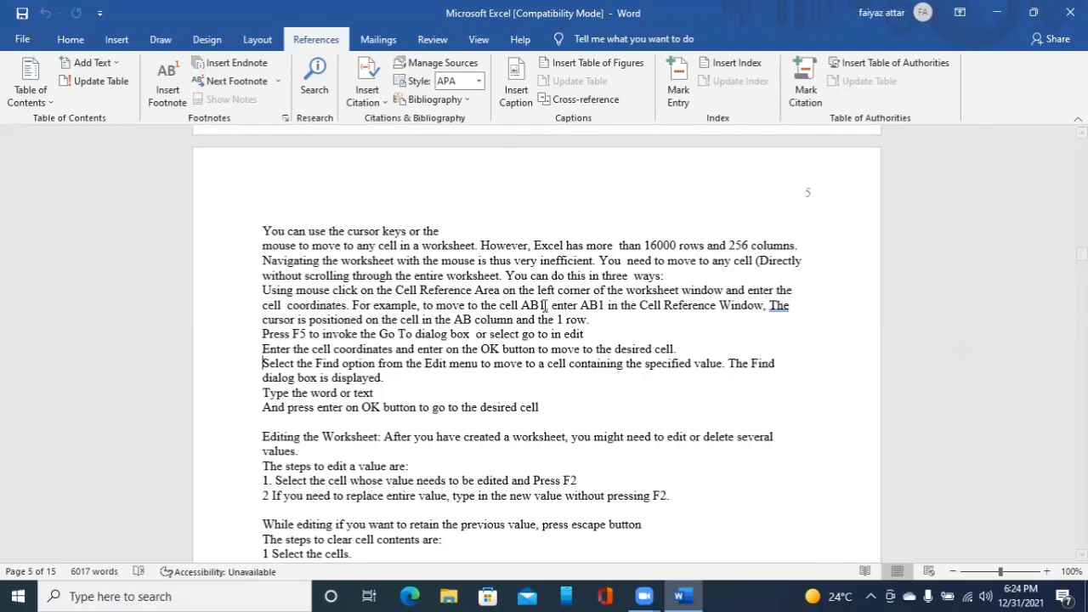
pyautogui.press('Down')
pyautogui.press('Down')
pyautogui.press('Down')
pyautogui.press('Down')
pyautogui.press('Down')
pyautogui.press('Down')
pyautogui.press('Down')
pyautogui.press('Down')
pyautogui.press('Down')
pyautogui.press('Down')
pyautogui.press('Down')
pyautogui.press('Down')
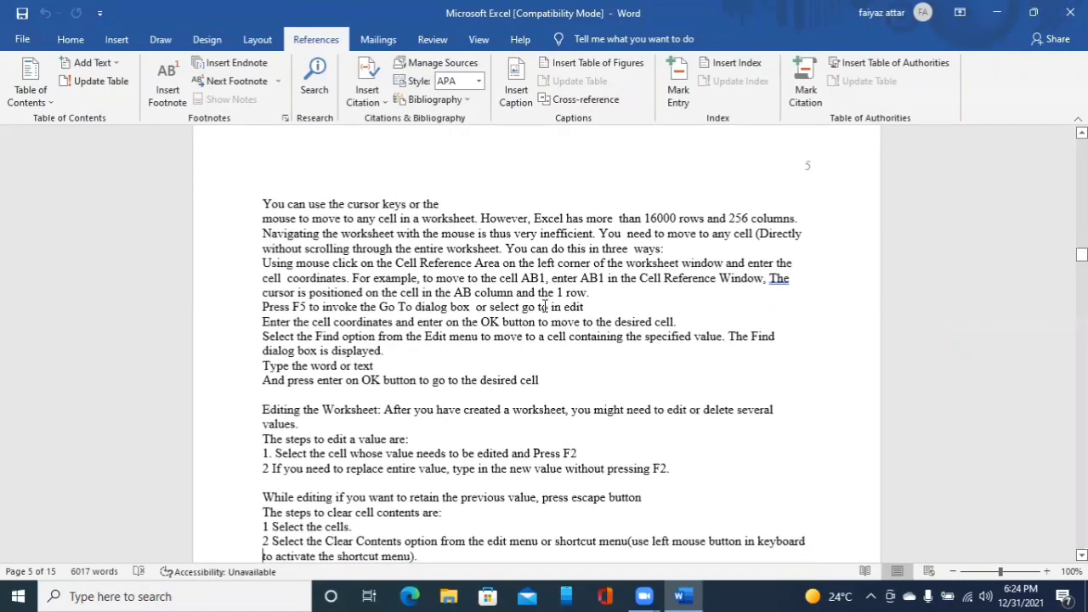
pyautogui.press('Down')
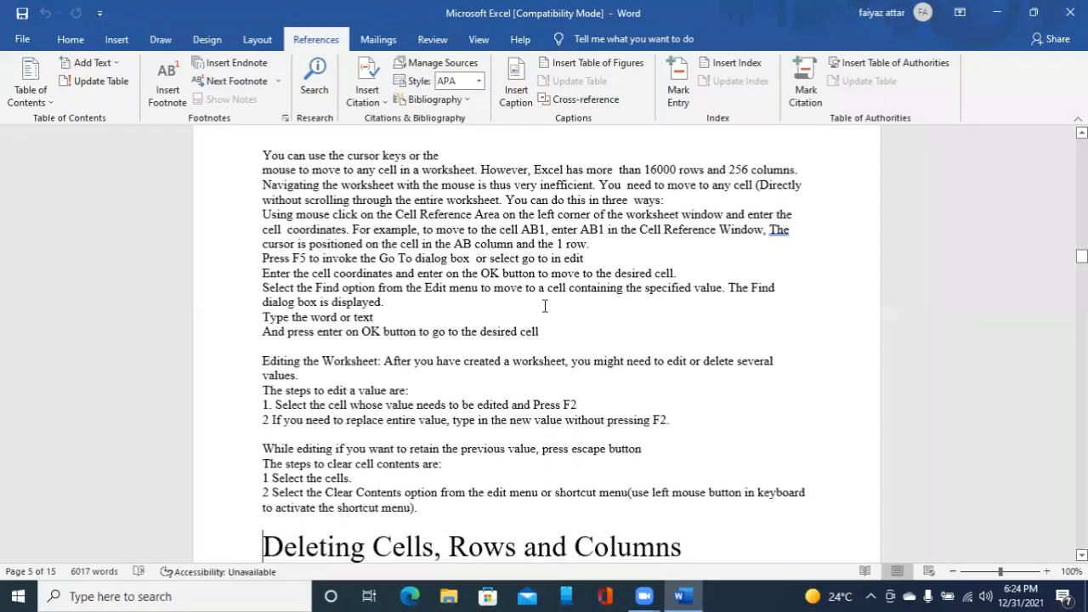
pyautogui.press('Down')
pyautogui.press('Down')
pyautogui.press('Down')
pyautogui.press('Down')
pyautogui.press('Down')
pyautogui.press('Down')
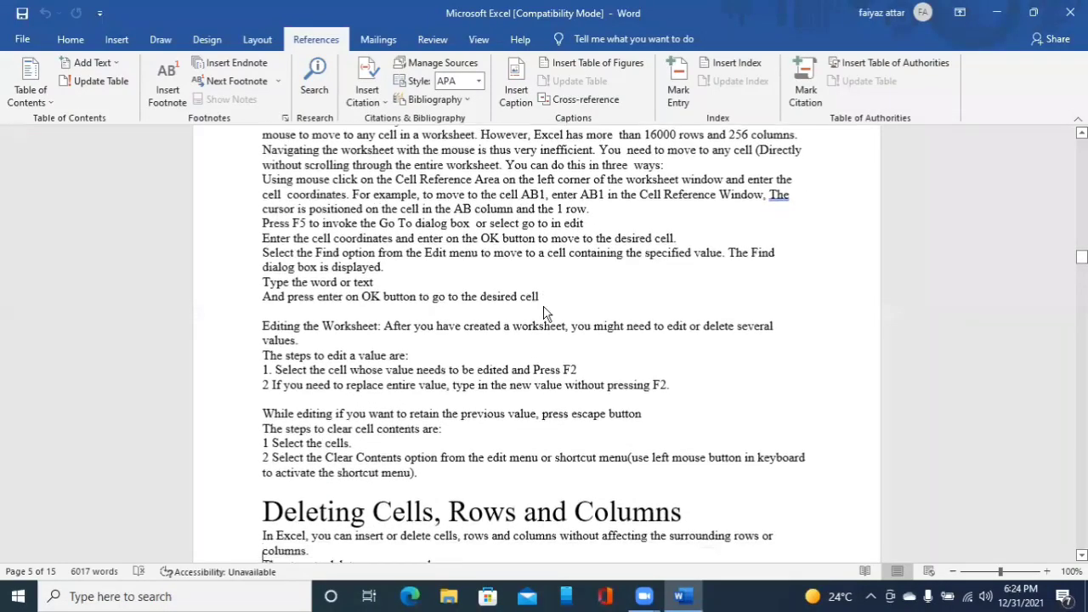
pyautogui.press('Down')
pyautogui.press('Down')
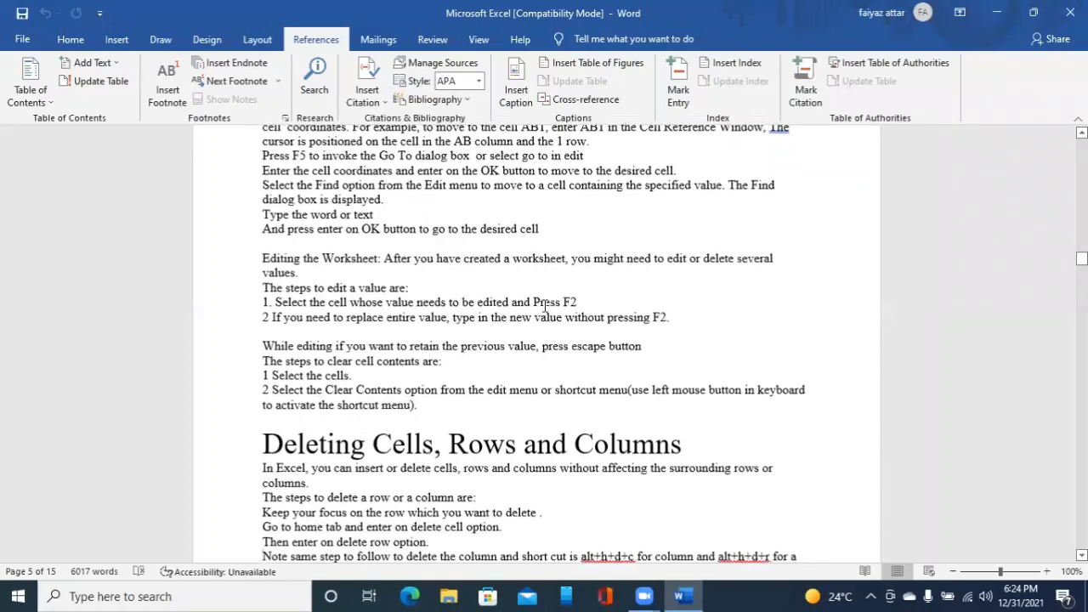
pyautogui.press('Down')
pyautogui.press('Down')
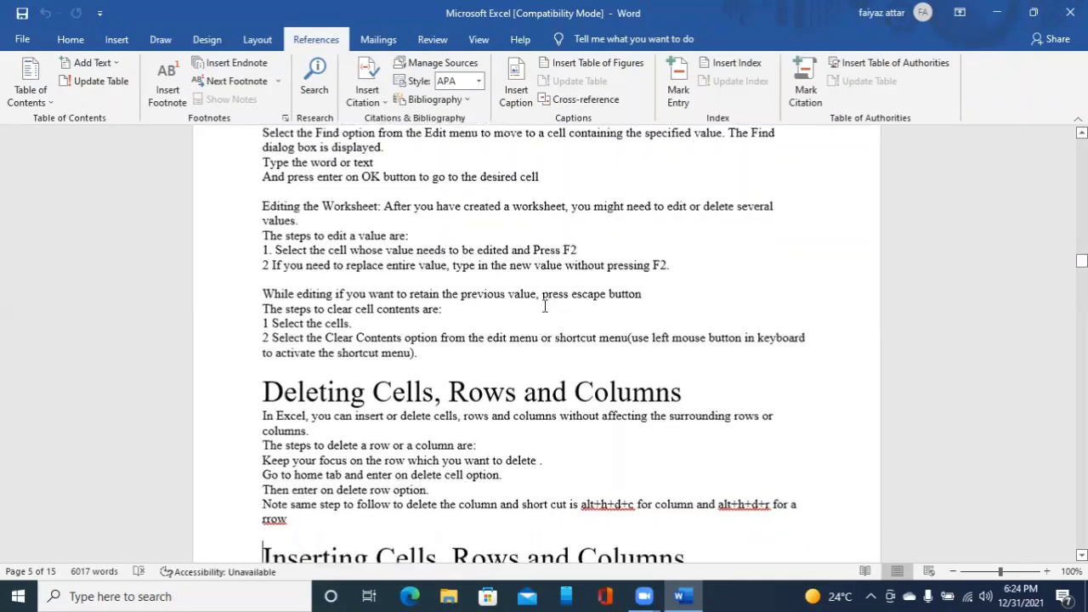
# - Move down to the Closing worksheet title and apply Heading 1 to it
pyautogui.press('Down')
pyautogui.press('Down')
pyautogui.press('Down')
pyautogui.press('Down')
pyautogui.press('Down')
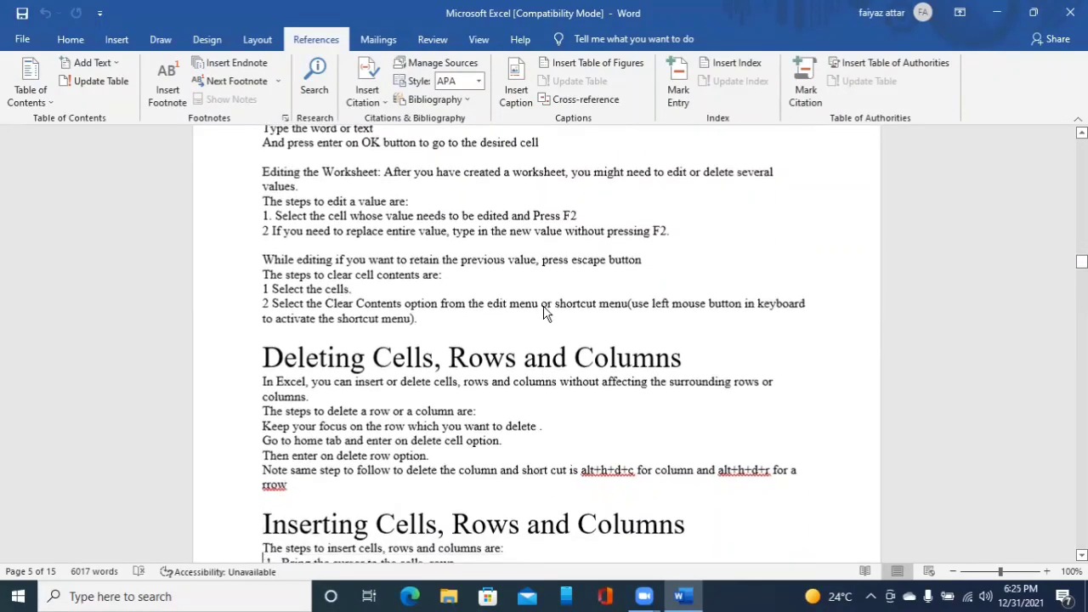
pyautogui.press('Down')
pyautogui.press('Down')
pyautogui.press('Down')
pyautogui.press('Down')
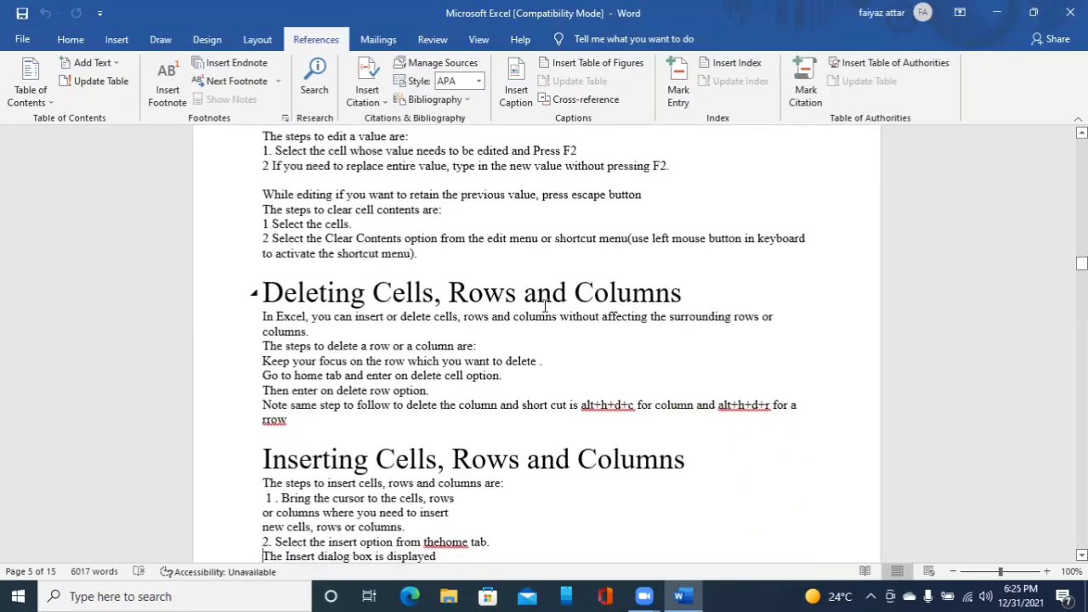
pyautogui.press('Down')
pyautogui.press('Down')
pyautogui.press('Down')
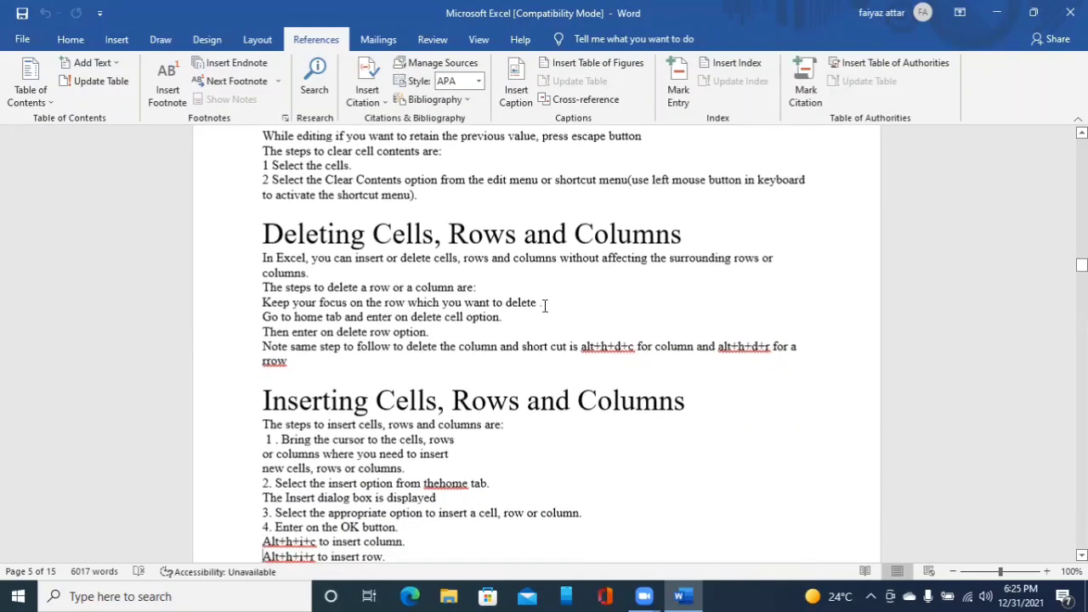
pyautogui.press('Down')
pyautogui.press('Down')
pyautogui.press('Down')
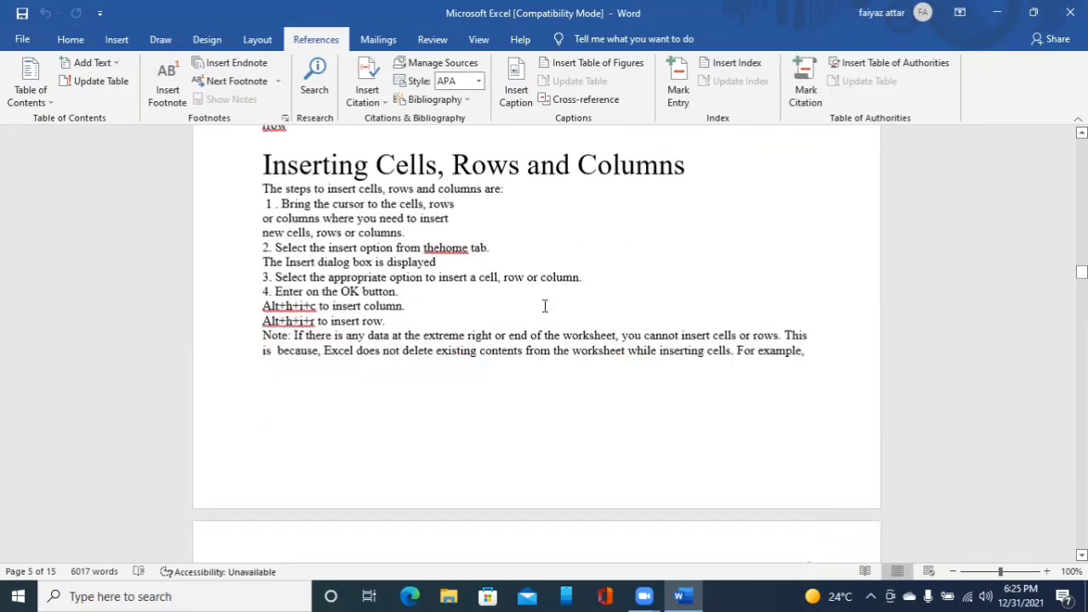
pyautogui.press('Down')
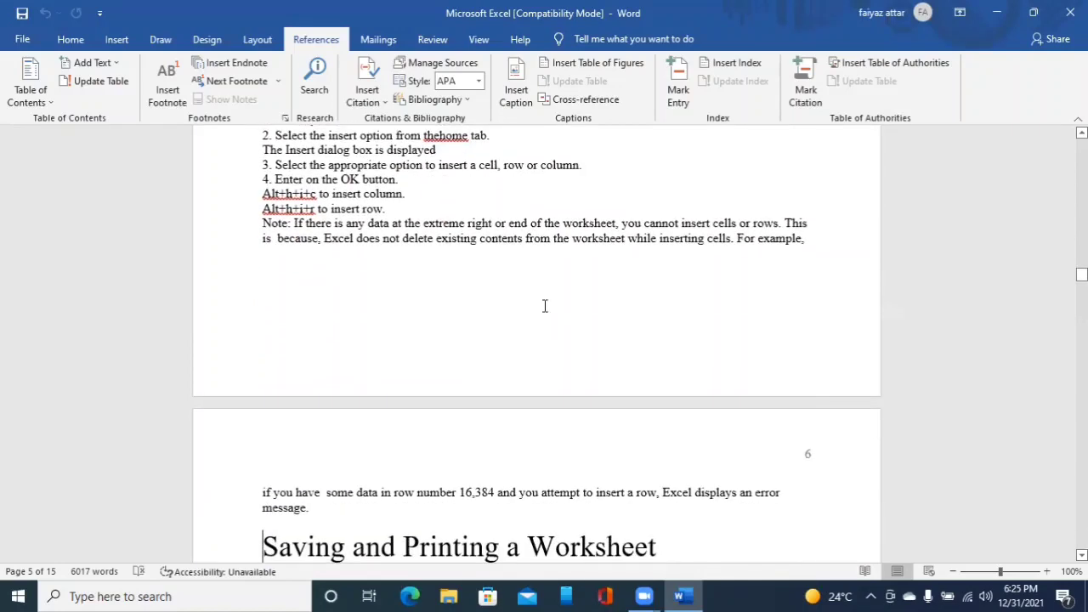
pyautogui.press('Down')
pyautogui.press('Down')
pyautogui.press('Down')
pyautogui.press('Down')
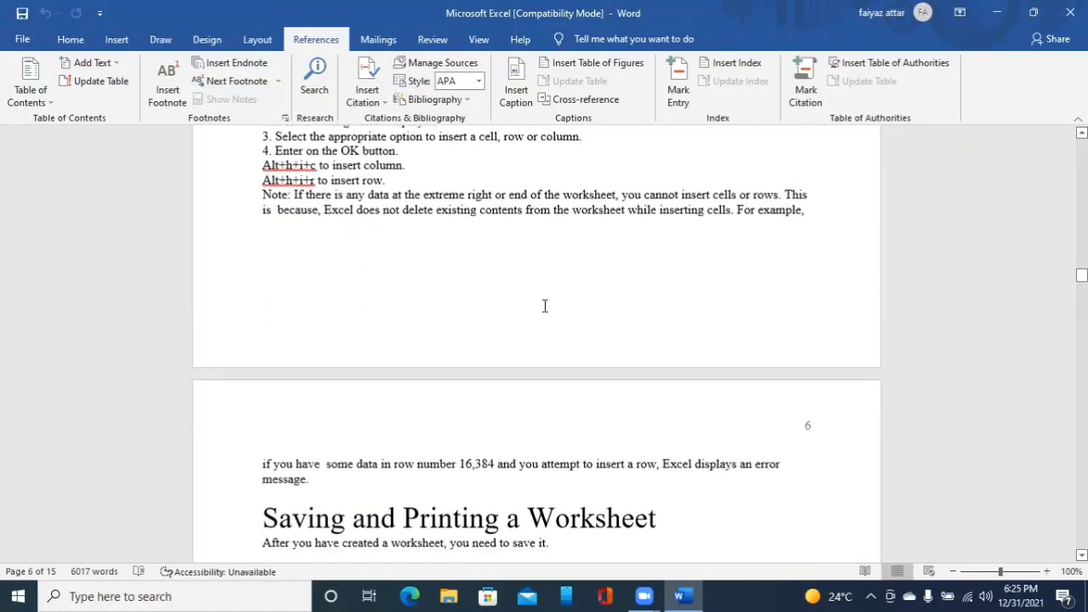
pyautogui.press('Down')
pyautogui.press('Down')
pyautogui.press('Down')
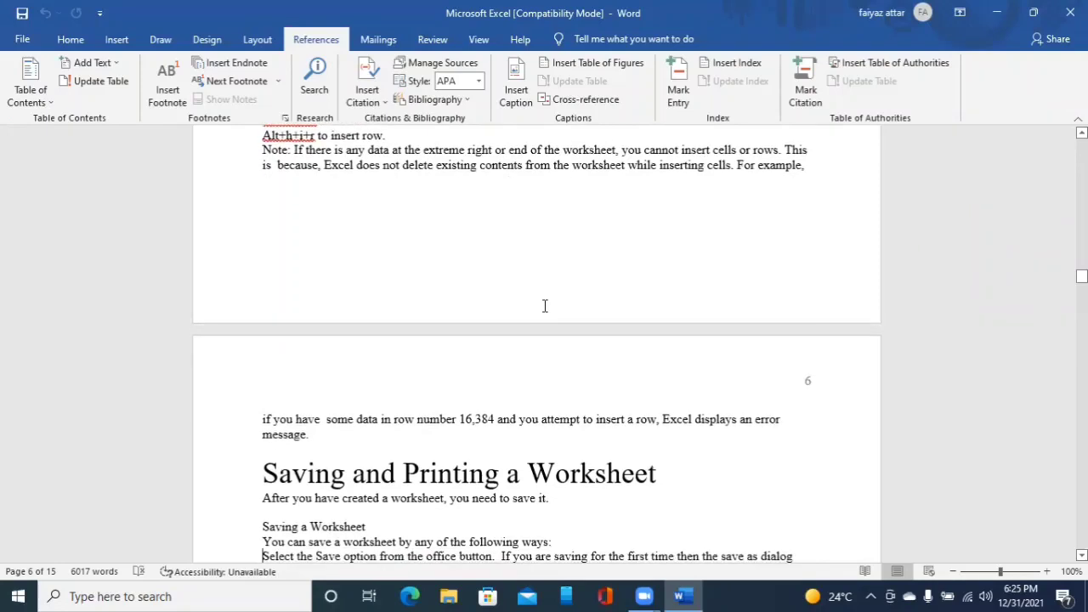
pyautogui.press('Down')
pyautogui.press('Down')
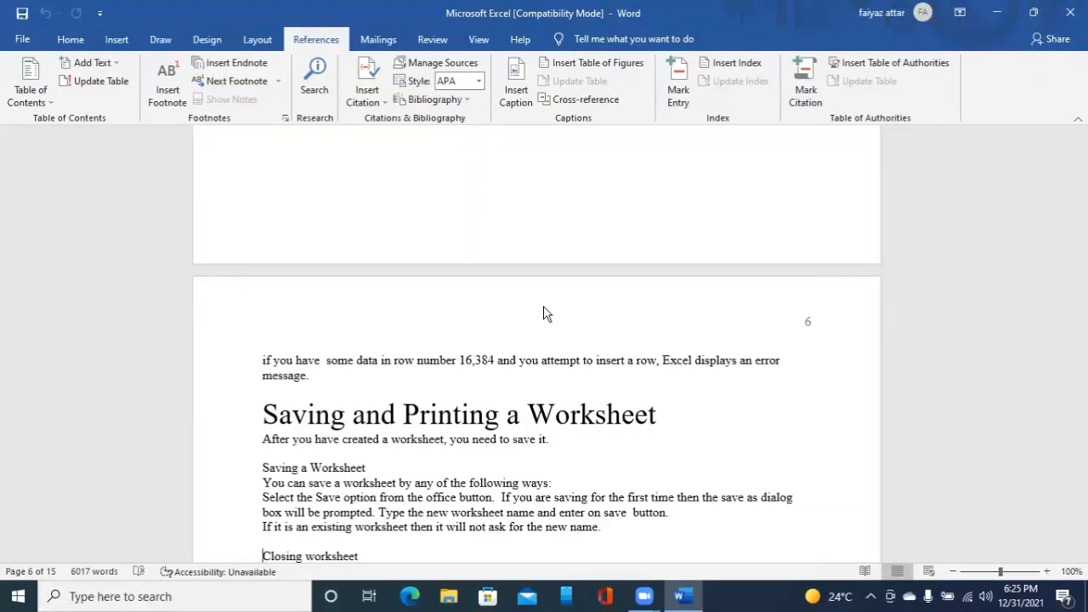
pyautogui.hotkey('ctrl', 'alt', '1')
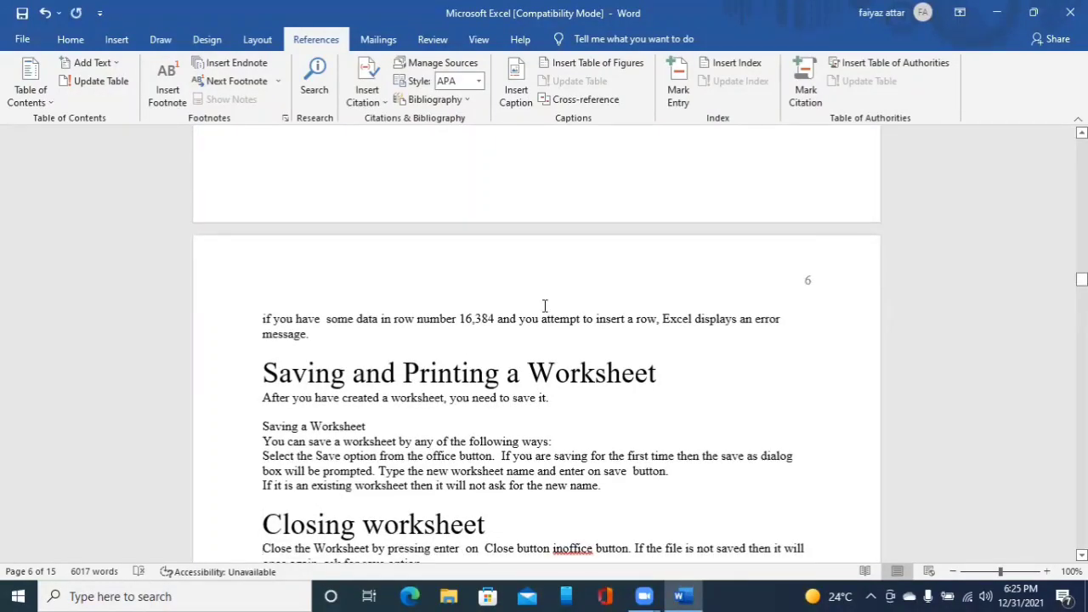
# - Apply Heading 1 to the Printing a Worksheet title
pyautogui.scroll(-1, 545, 305)
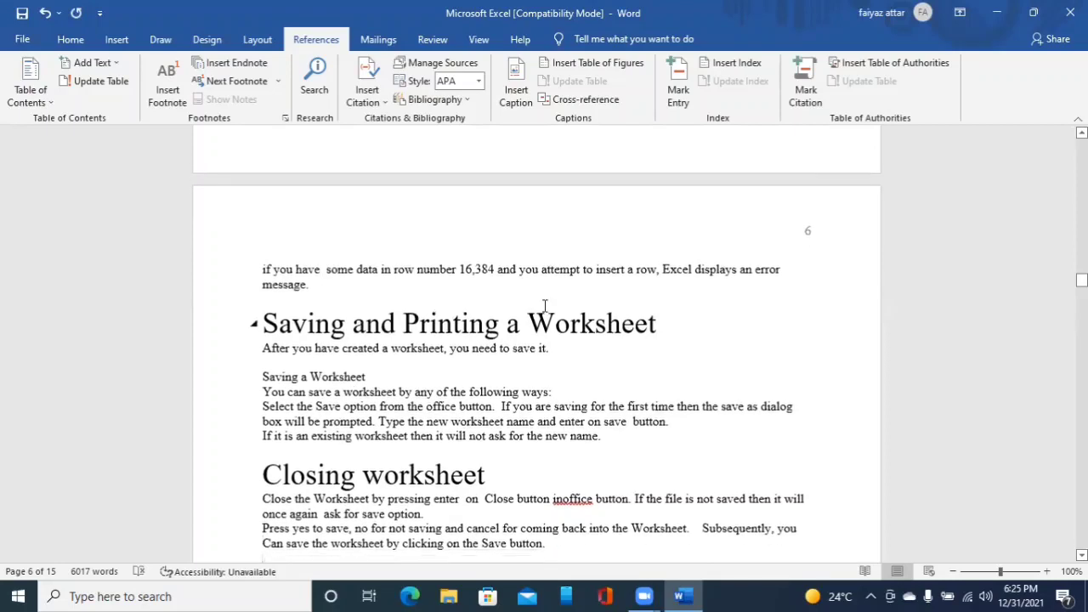
pyautogui.scroll(-1, 545, 305)
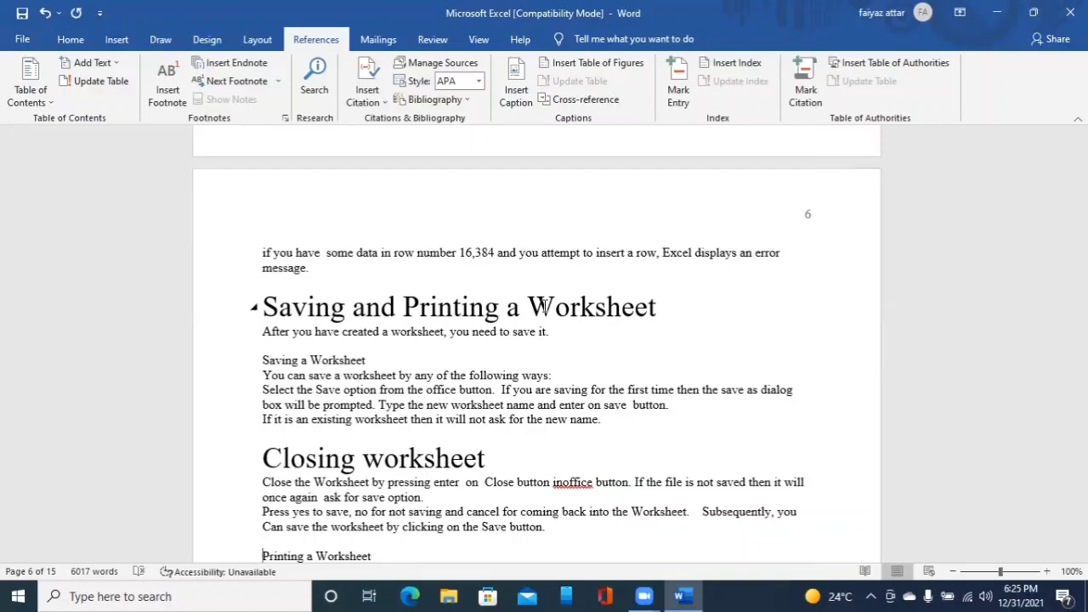
pyautogui.hotkey('ctrl', 'alt', '1')
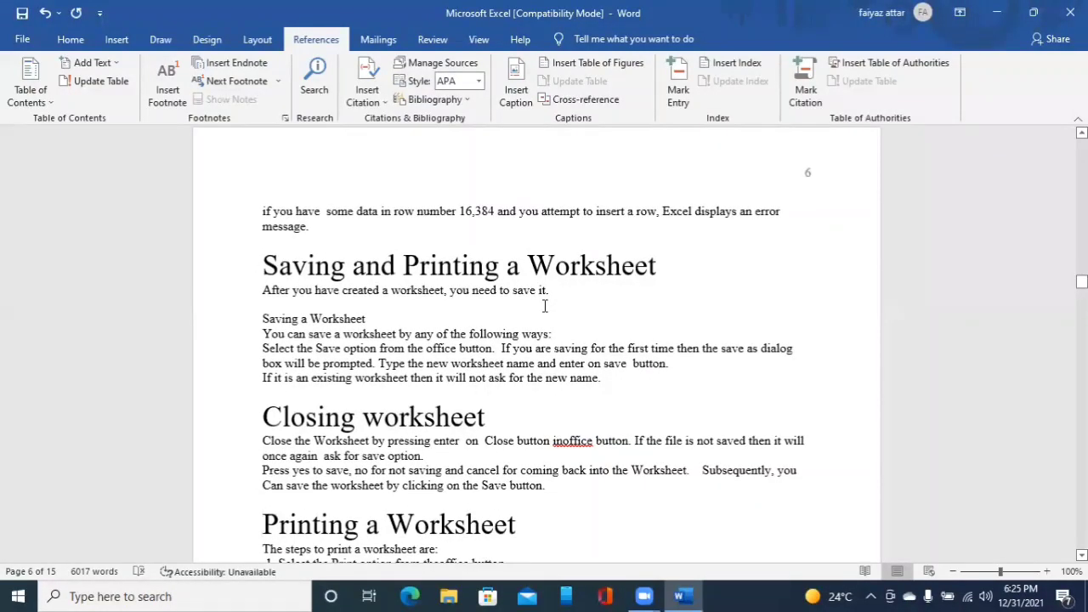
# - Move down to the Module 2 title and apply Heading 1 to it
pyautogui.press('Down')
pyautogui.press('Down')
pyautogui.press('Down')
pyautogui.press('Down')
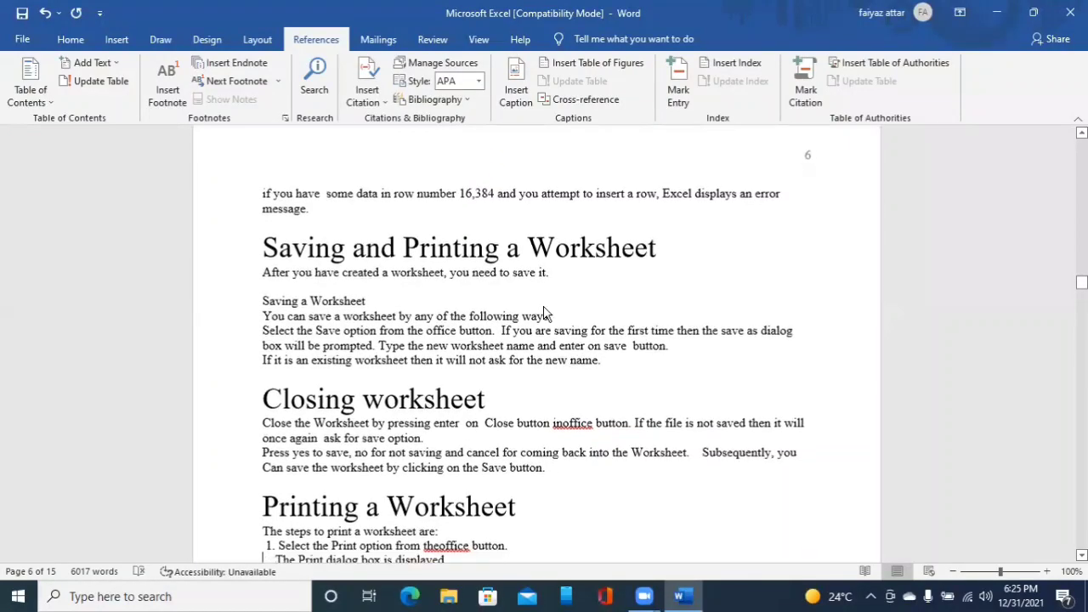
pyautogui.press('Down')
pyautogui.press('Down')
pyautogui.press('Down')
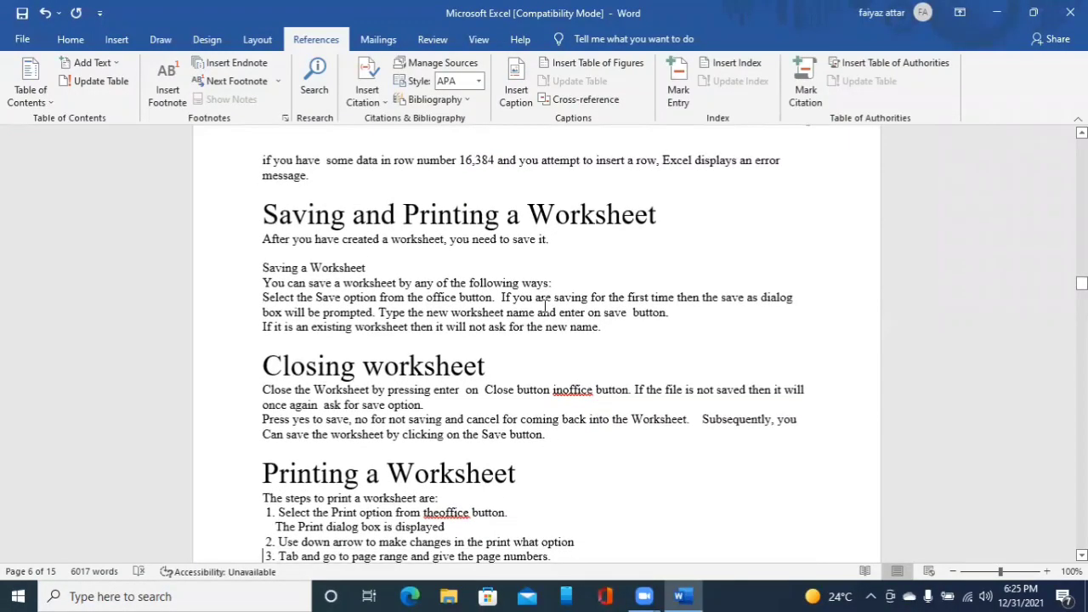
pyautogui.press('Down')
pyautogui.press('Down')
pyautogui.press('Down')
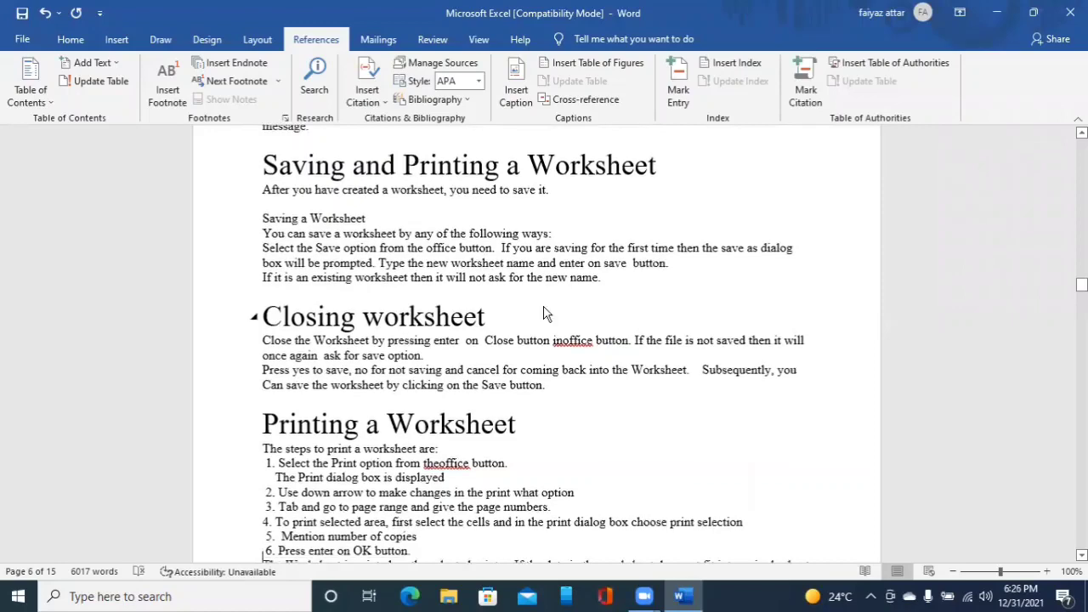
pyautogui.press('Down')
pyautogui.press('Down')
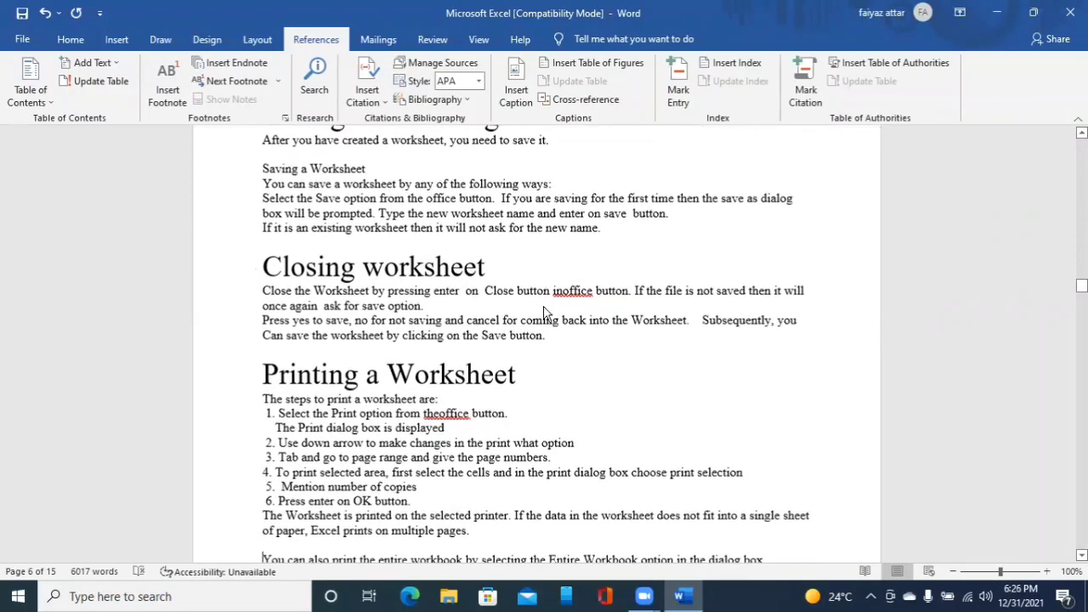
pyautogui.press('Down')
pyautogui.press('Down')
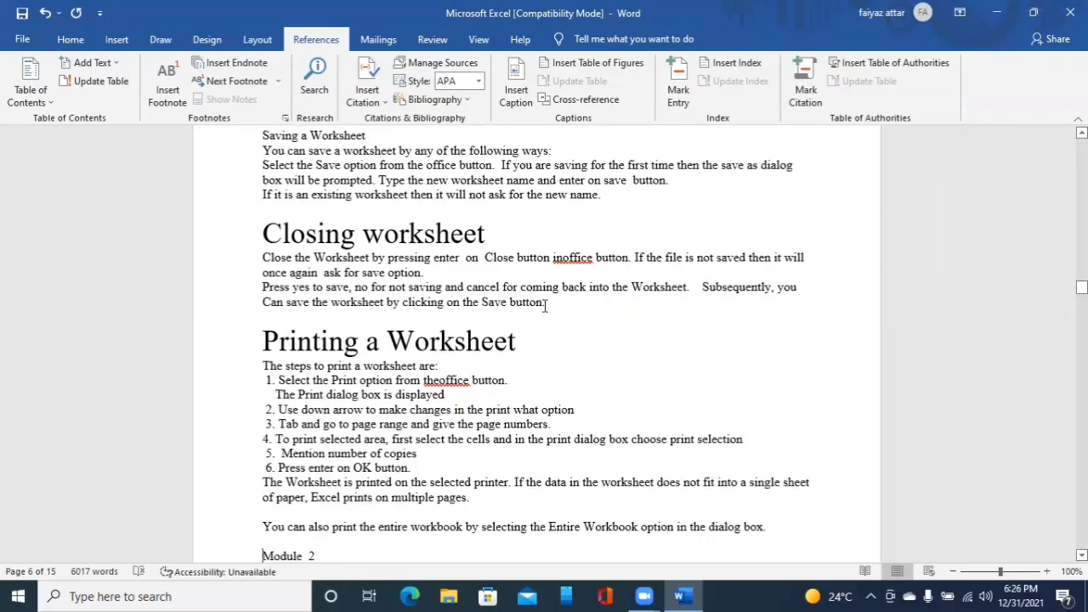
pyautogui.hotkey('ctrl', 'alt', '1')
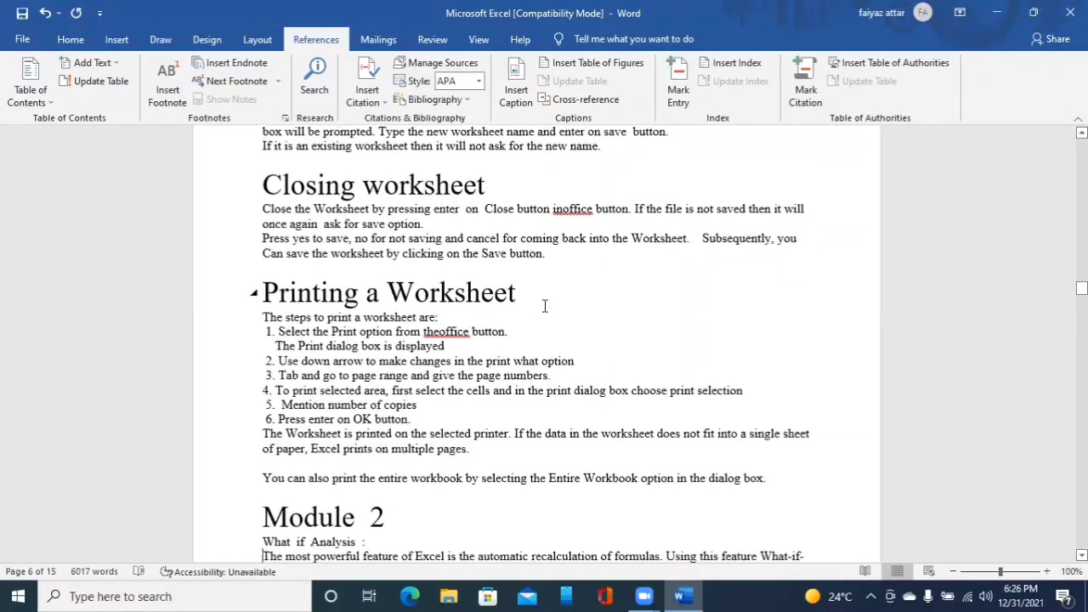
# - Move down past the Formulas title and apply Heading 1 to the Entering Formulas title
pyautogui.scroll(-1, 545, 306)
pyautogui.scroll(-1, 545, 306)
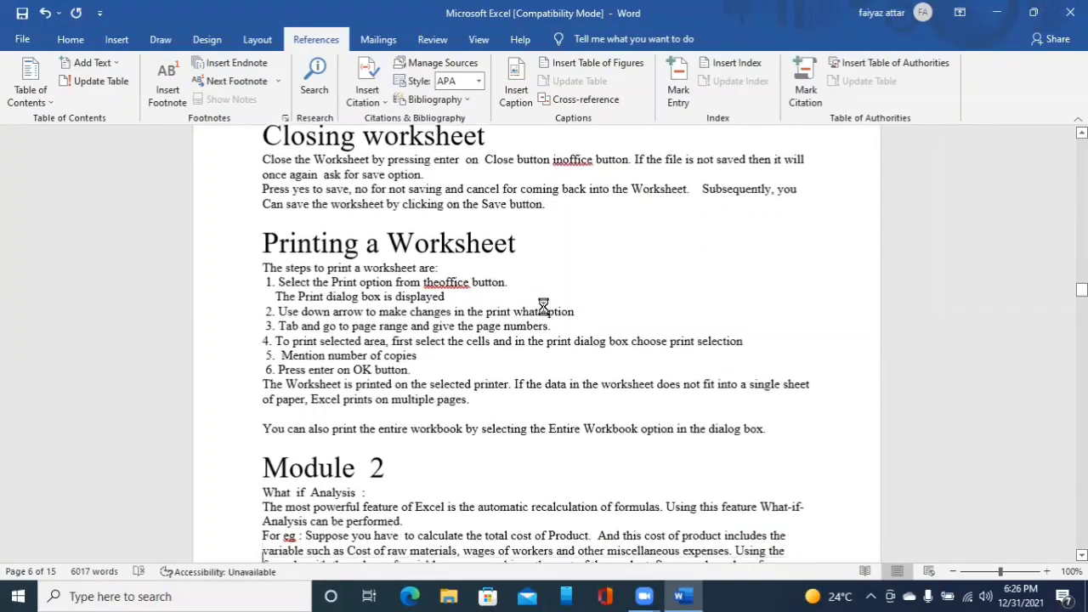
pyautogui.scroll(-1, 545, 306)
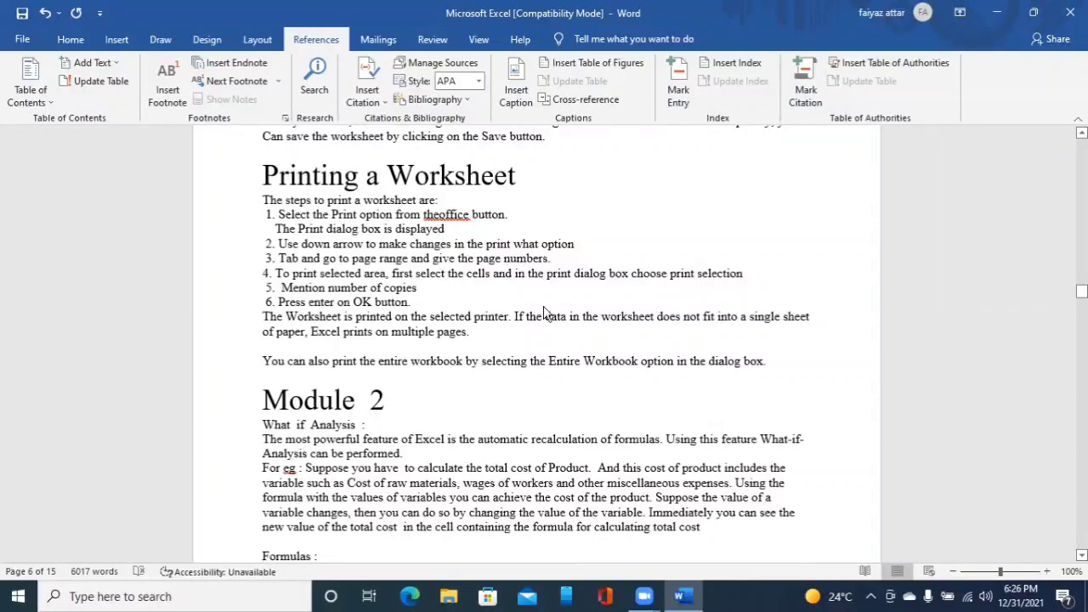
pyautogui.scroll(-7, 545, 306)
pyautogui.scroll(-1, 545, 306)
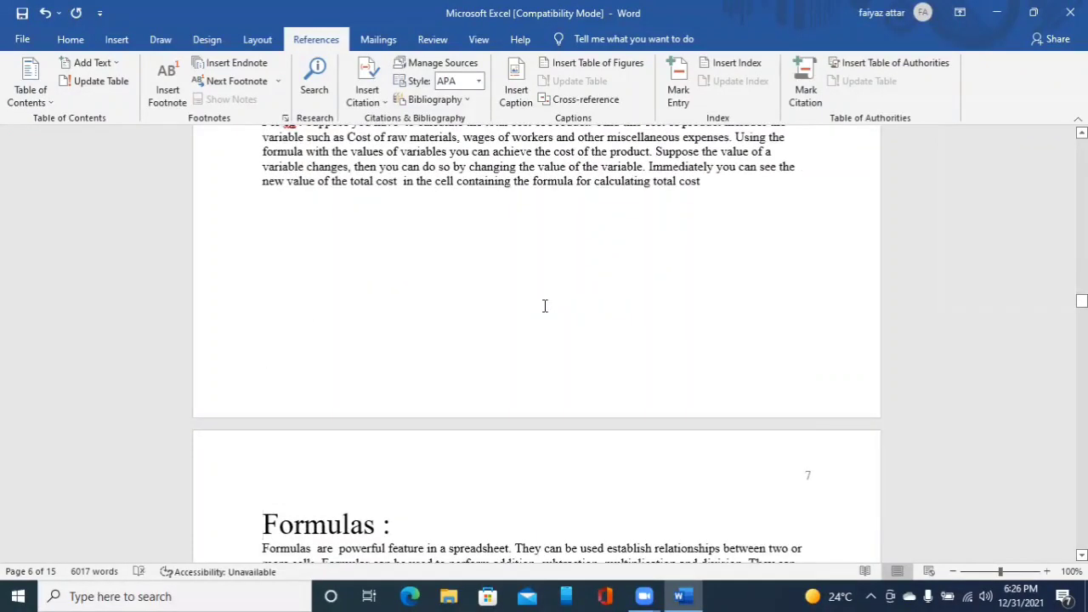
pyautogui.press('Up')
pyautogui.press('Down')
pyautogui.press('Down')
pyautogui.press('Down')
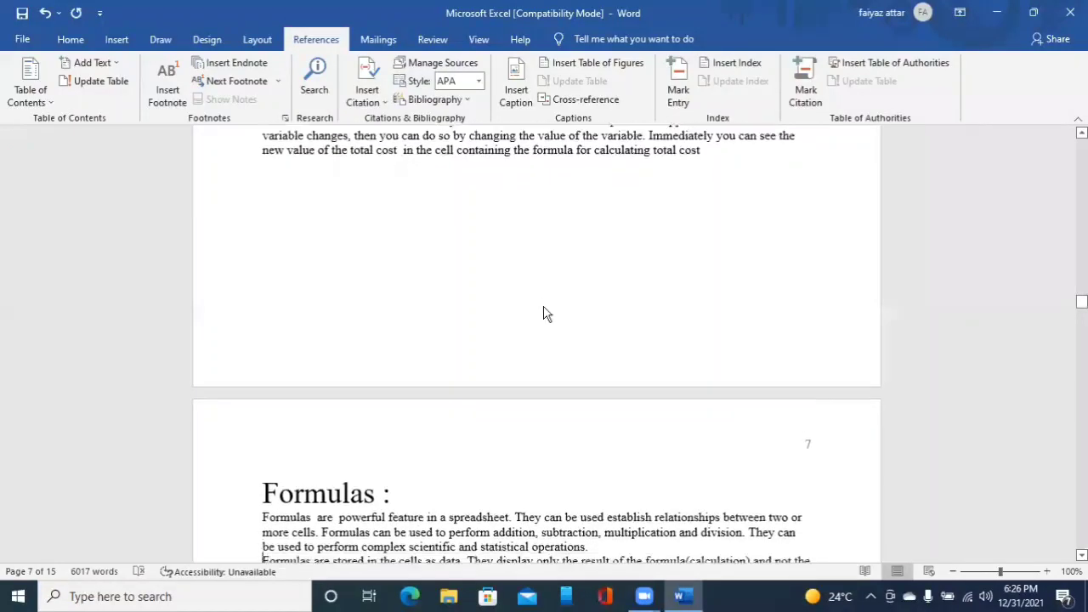
pyautogui.press('Down')
pyautogui.press('Down')
pyautogui.press('Down')
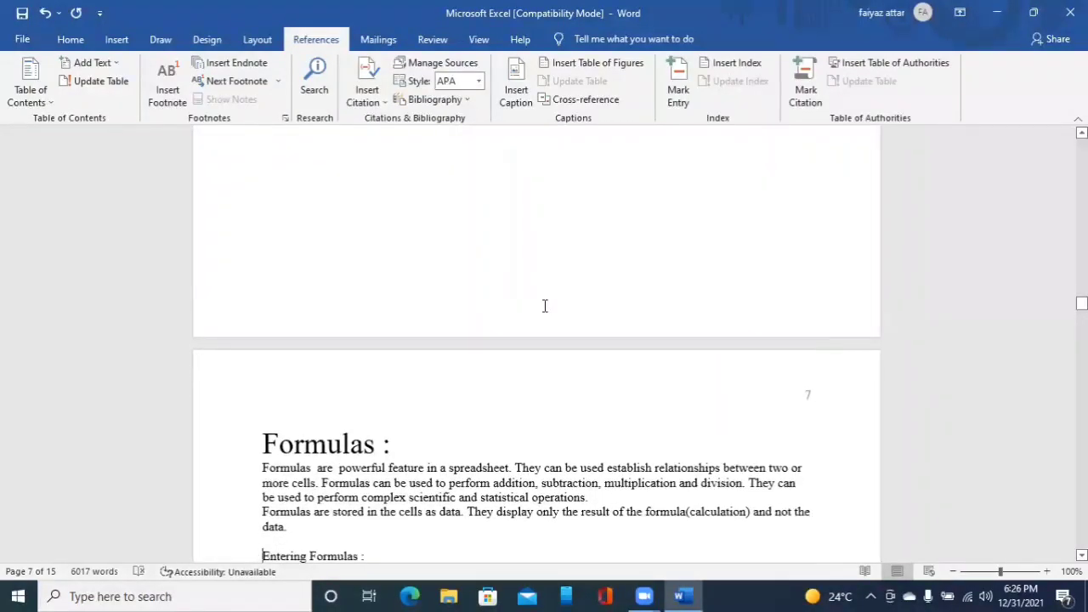
pyautogui.hotkey('ctrl', 'alt', '1')
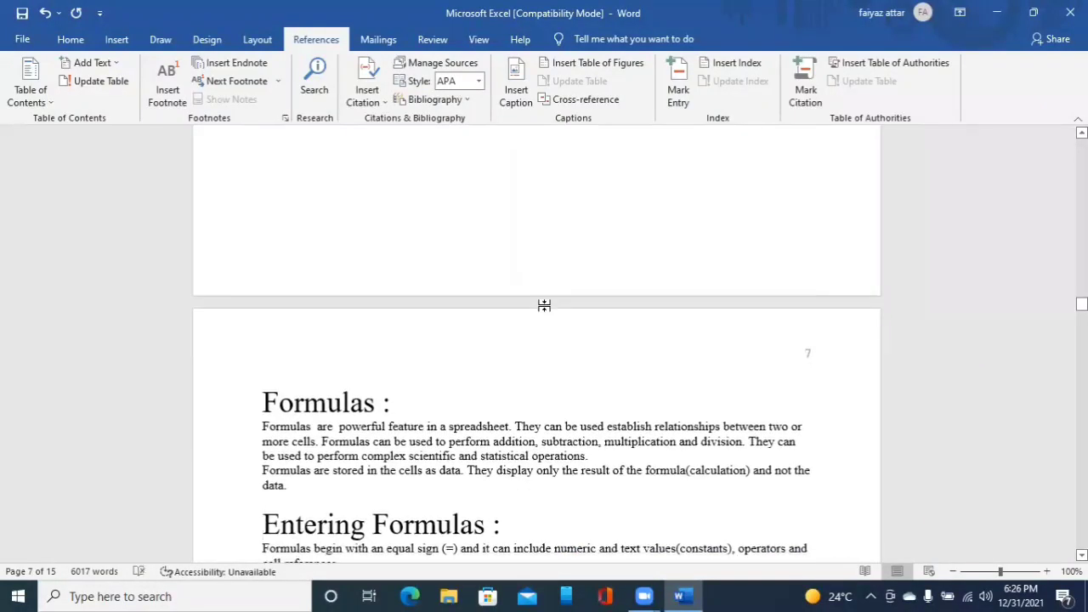
# - Move down to the Absolute Referencing title and apply Heading 1 to it
pyautogui.press('Down')
pyautogui.press('Down')
pyautogui.press('Down')
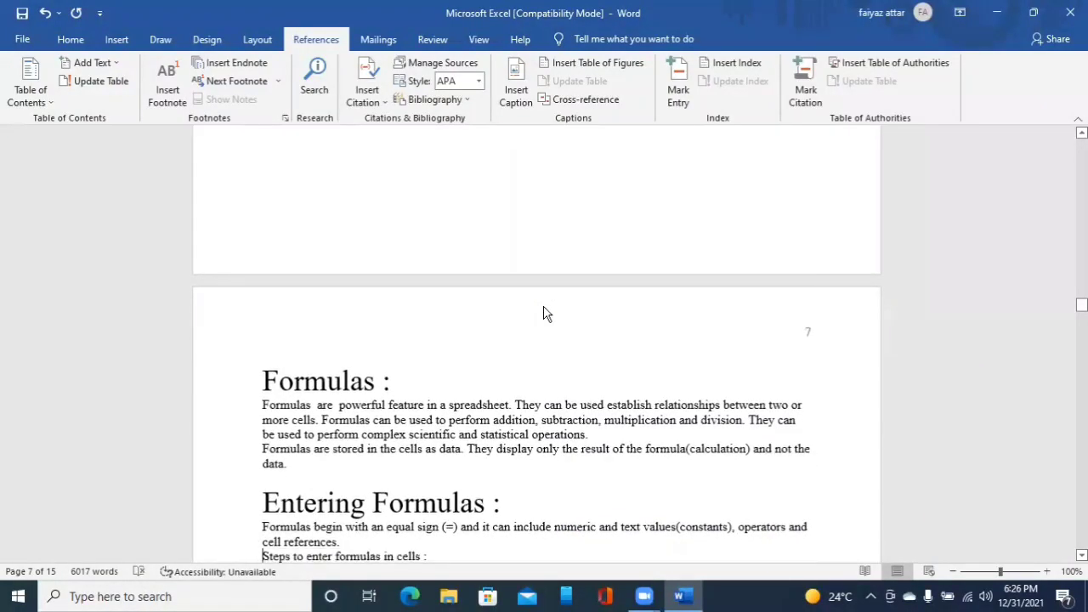
pyautogui.press('Down')
pyautogui.press('Down')
pyautogui.press('Down')
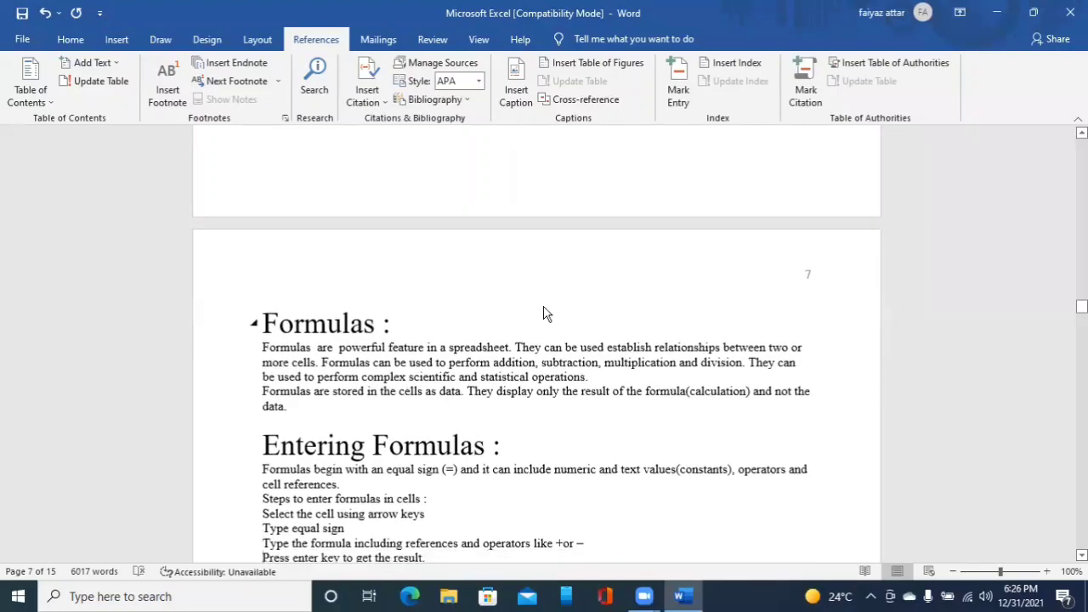
pyautogui.press('Down')
pyautogui.press('Down')
pyautogui.press('Down')
pyautogui.press('Down')
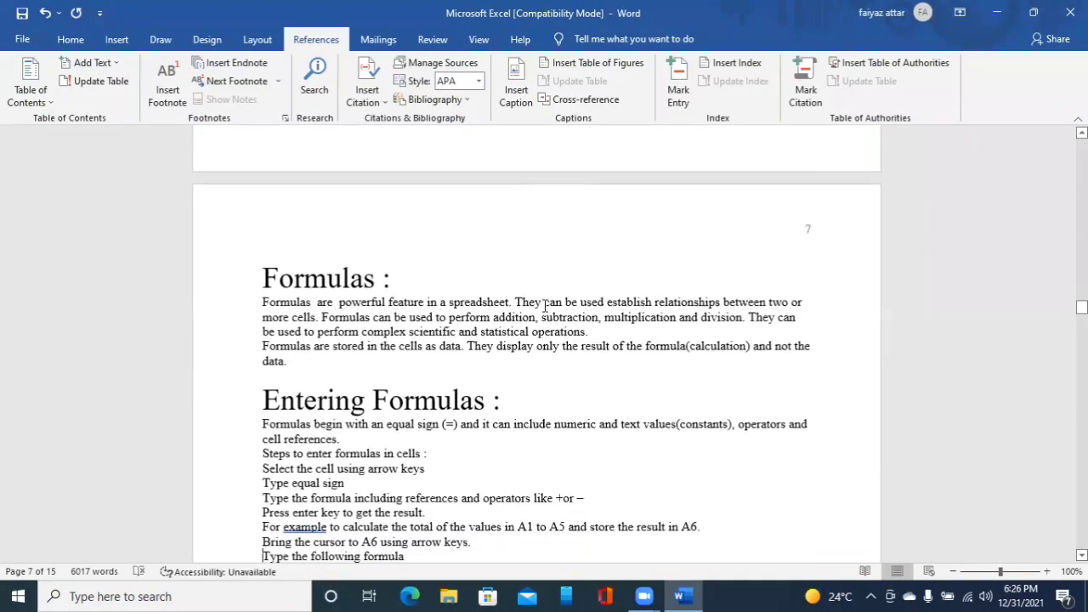
pyautogui.press('Down')
pyautogui.press('Down')
pyautogui.press('Down')
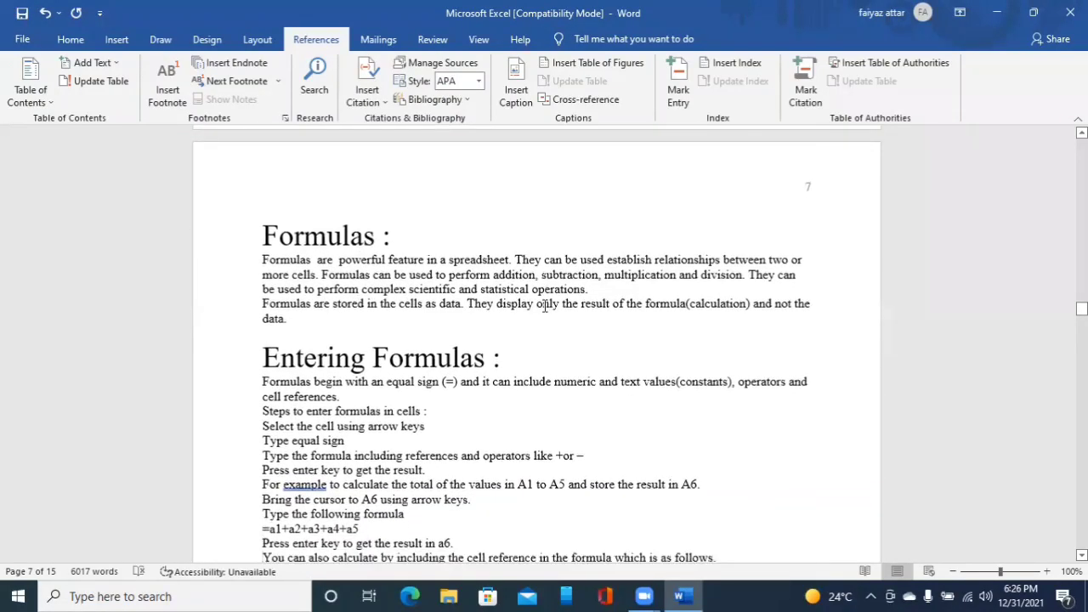
pyautogui.press('Down')
pyautogui.press('Down')
pyautogui.press('Down')
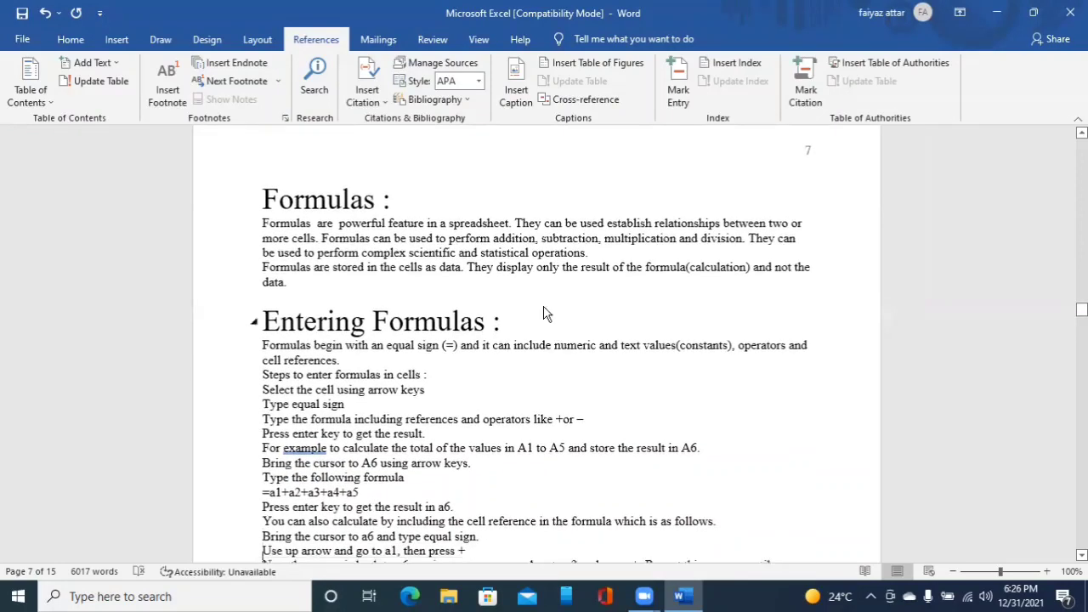
pyautogui.press('Down')
pyautogui.press('Down')
pyautogui.press('Down')
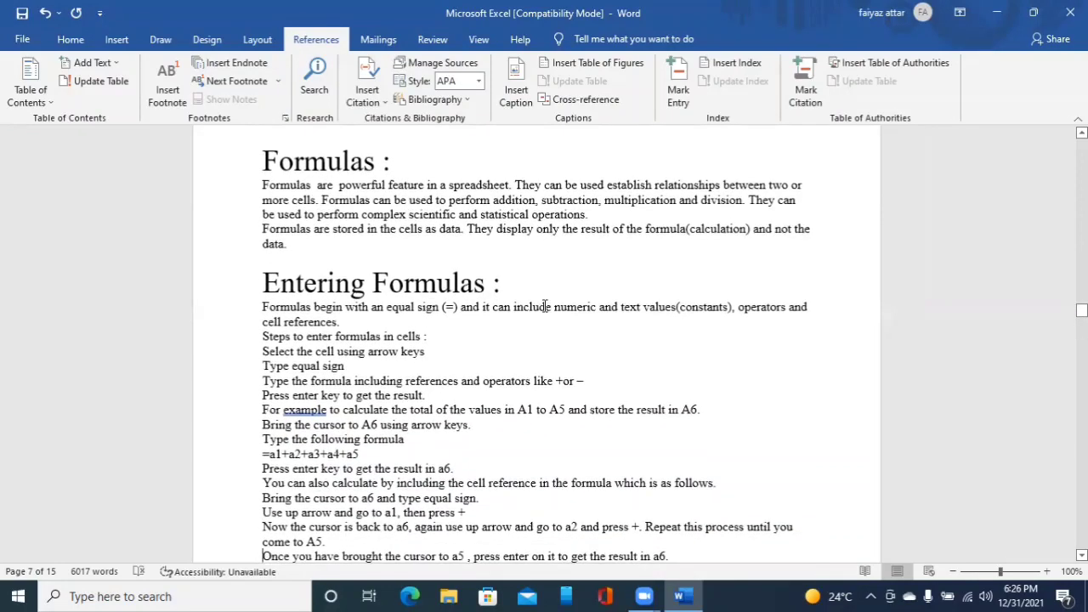
pyautogui.press('Down')
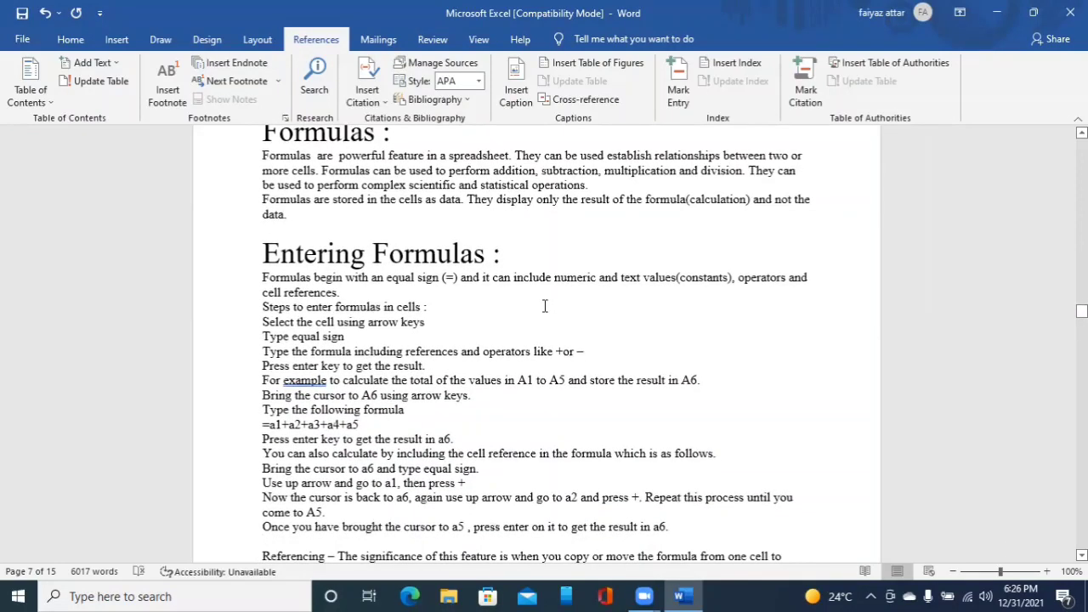
pyautogui.press('Down')
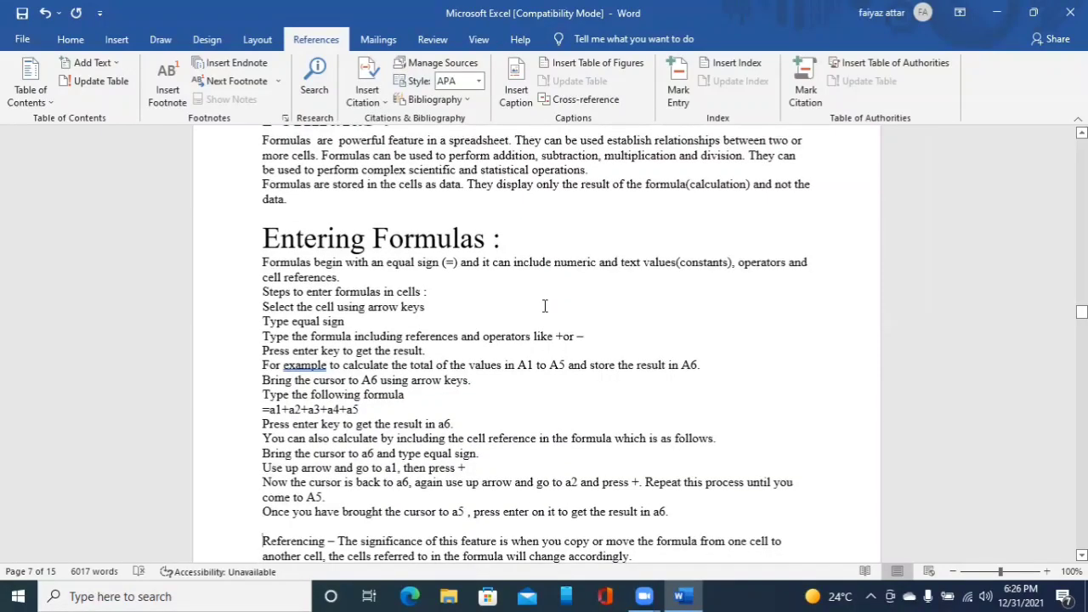
pyautogui.press('Down')
pyautogui.press('Down')
pyautogui.press('Down')
pyautogui.press('Down')
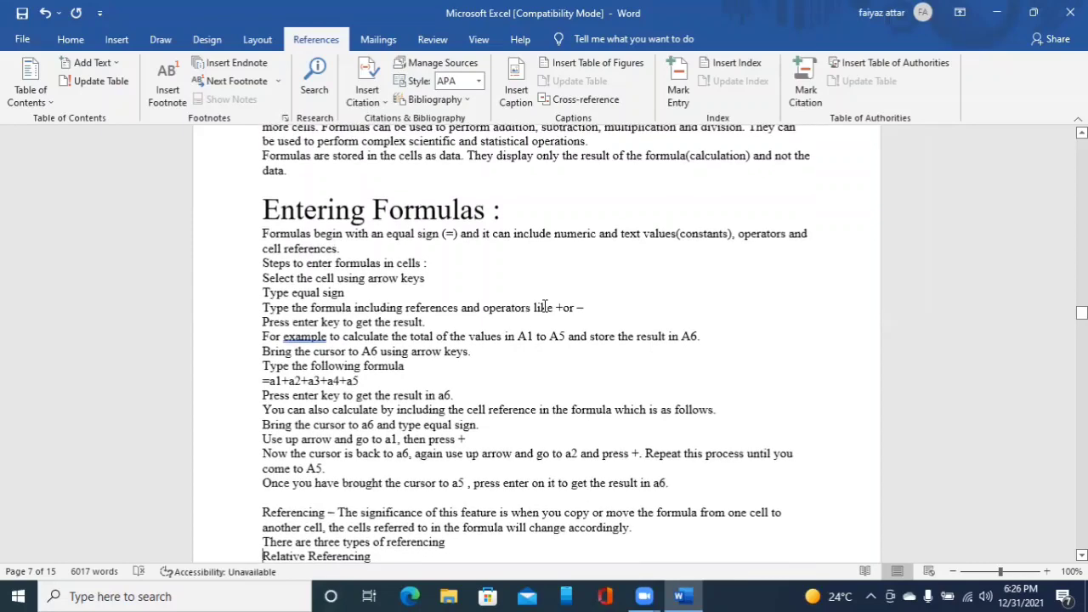
pyautogui.press('Down')
pyautogui.press('Down')
pyautogui.press('Down')
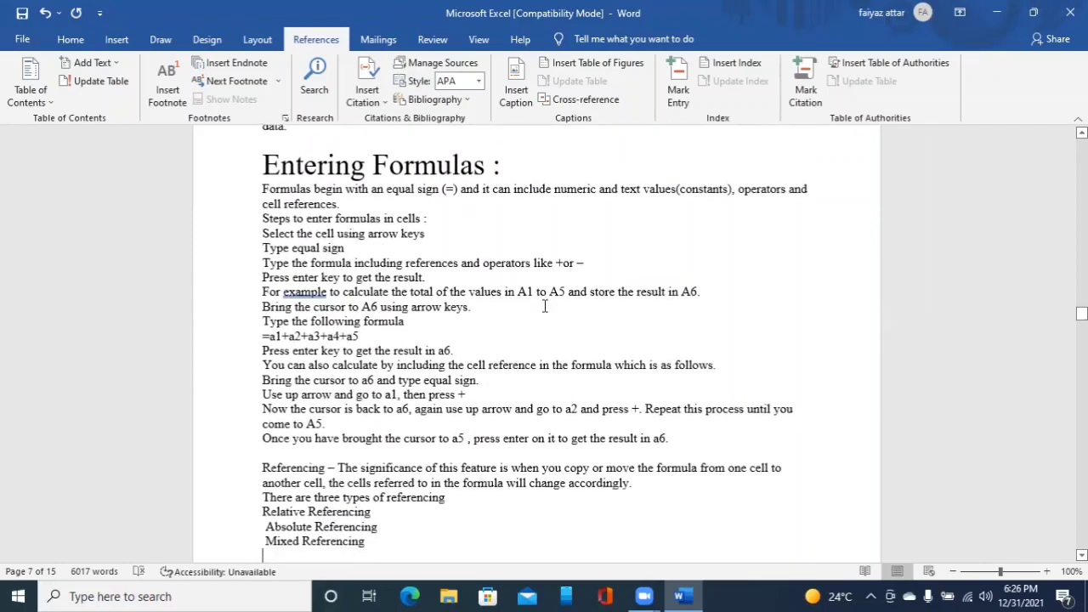
pyautogui.press('Down')
pyautogui.press('Down')
pyautogui.press('Down')
pyautogui.press('Down')
pyautogui.press('Down')
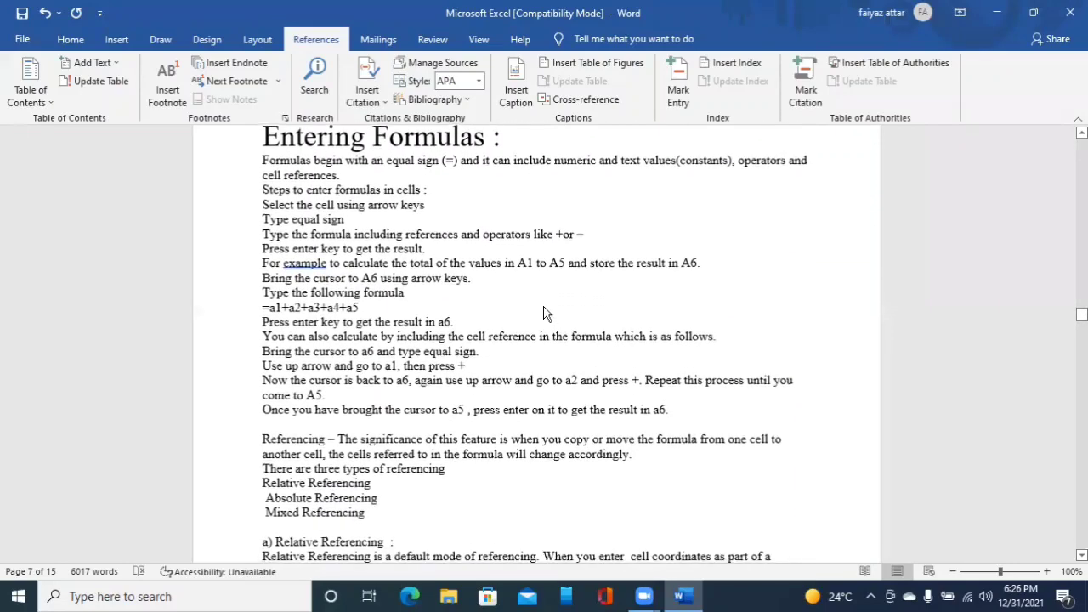
pyautogui.press('Down')
pyautogui.press('Down')
pyautogui.press('Down')
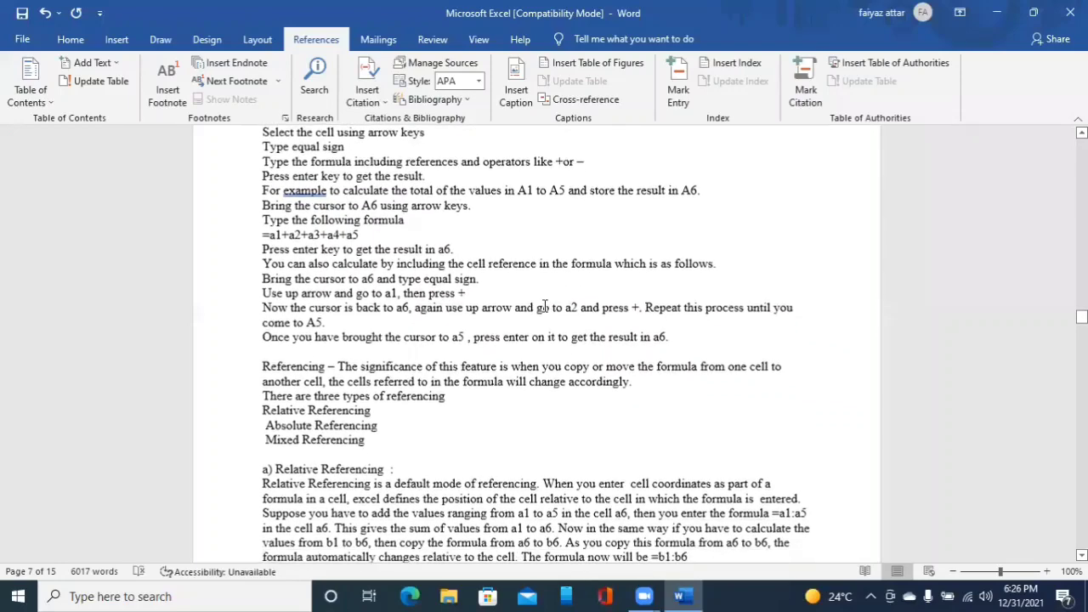
pyautogui.press('Down')
pyautogui.press('Down')
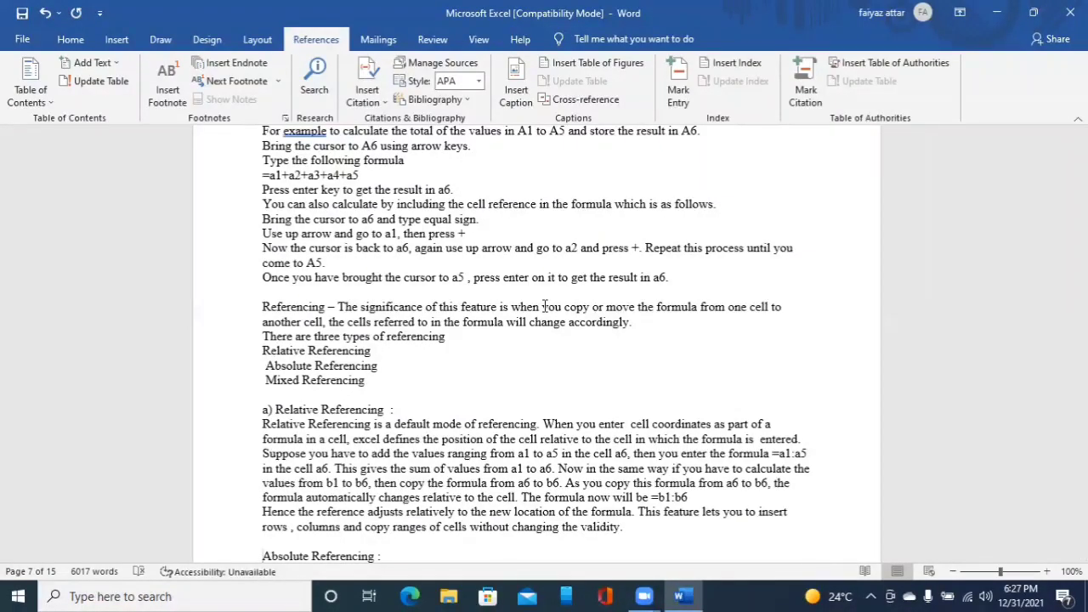
pyautogui.hotkey('ctrl', 'alt', '1')
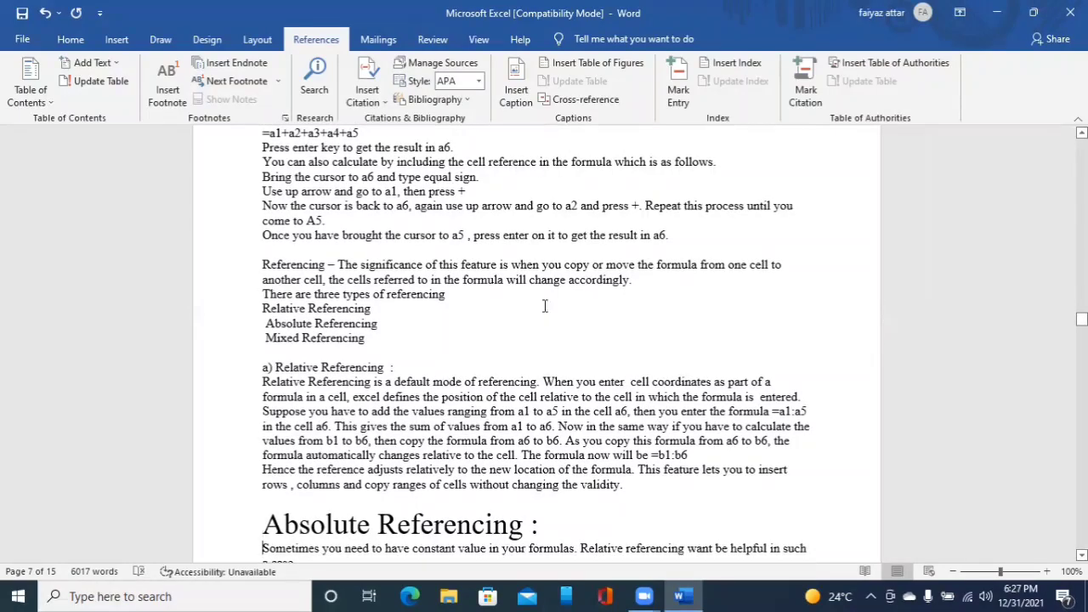
# - Apply Heading 1 to the Mixed Referencing title
pyautogui.scroll(-6, 545, 306)
pyautogui.scroll(-1, 545, 306)
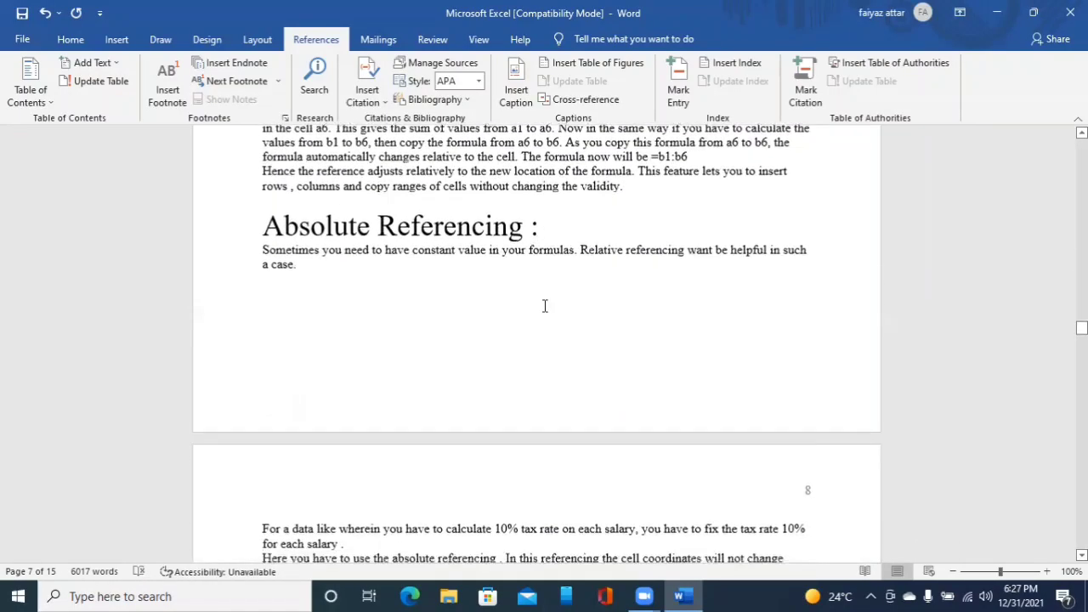
pyautogui.scroll(-1, 545, 306)
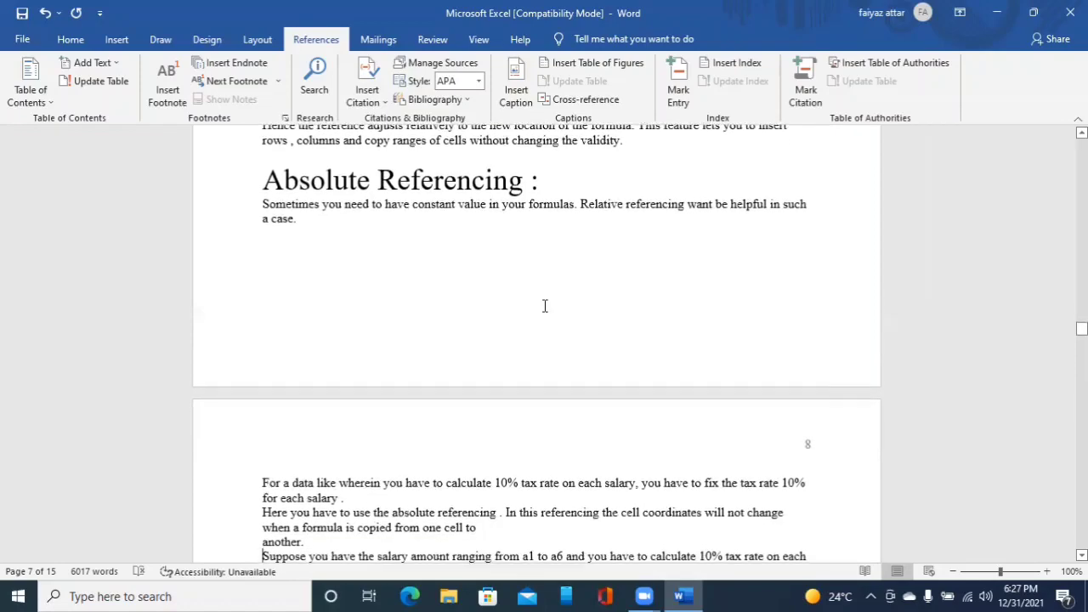
pyautogui.scroll(-1, 545, 306)
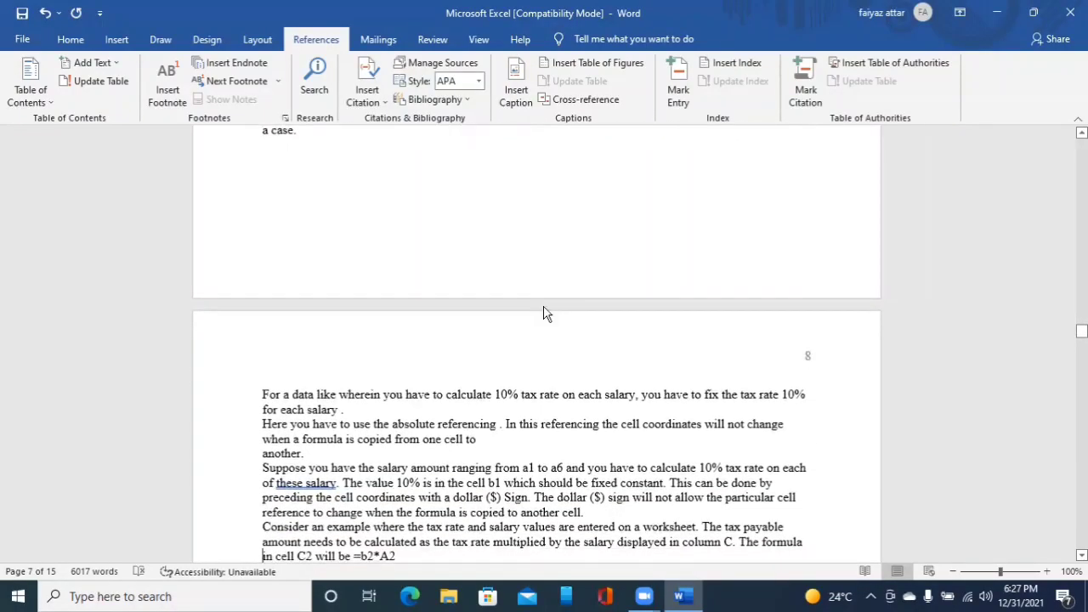
pyautogui.scroll(-1, 545, 307)
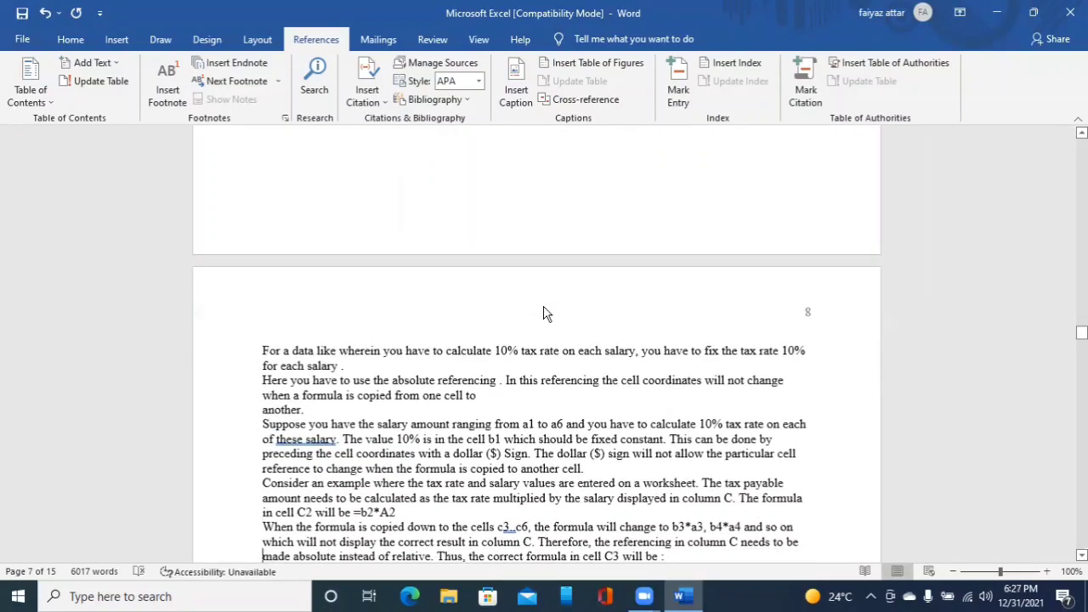
pyautogui.scroll(-1, 546, 311)
pyautogui.scroll(-1, 545, 306)
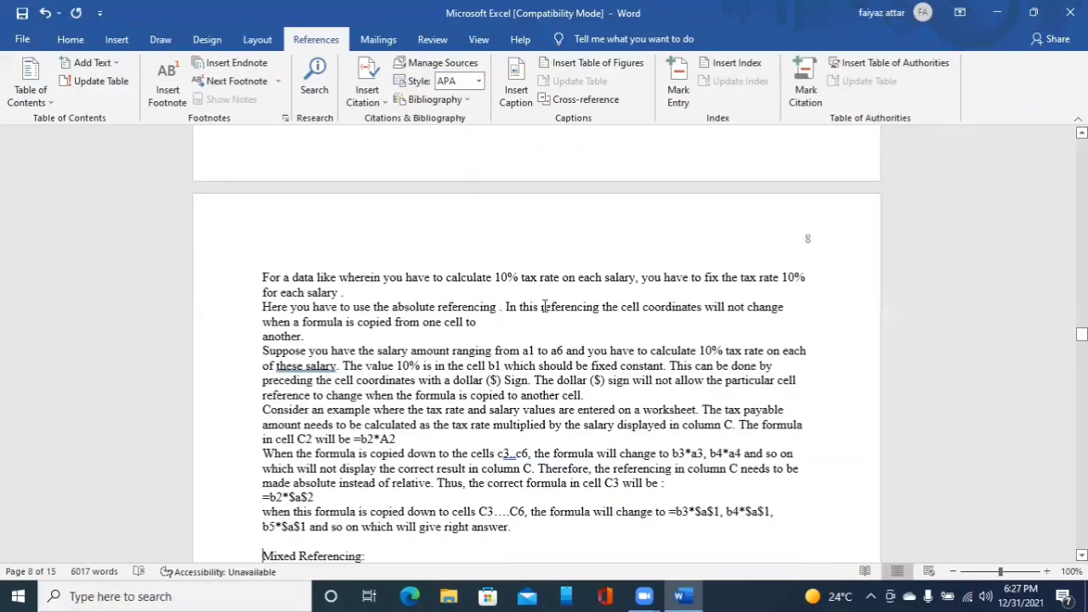
pyautogui.scroll(-1, 544, 306)
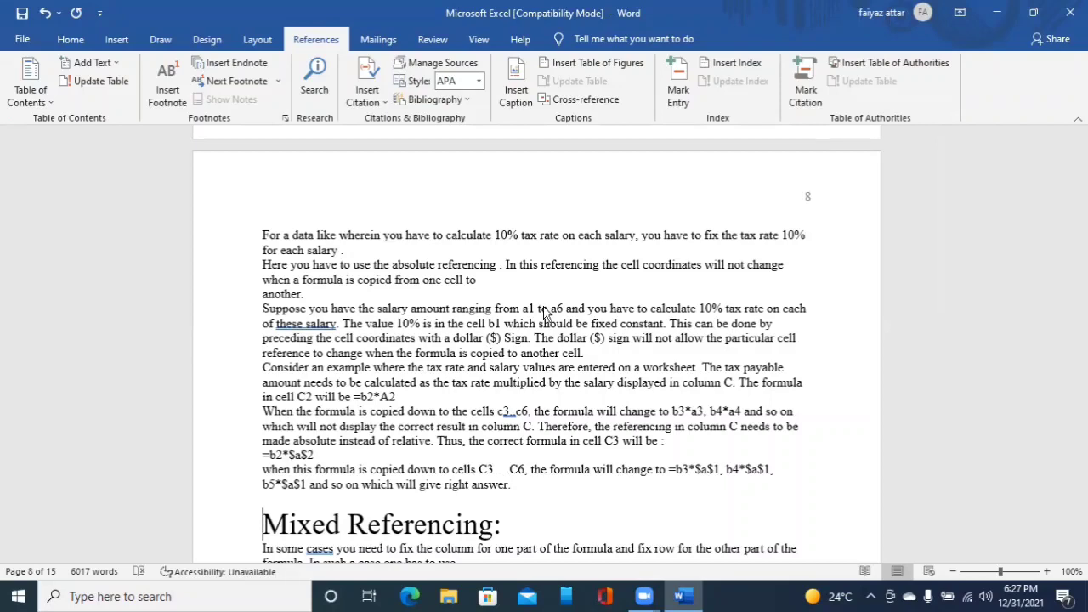
# - Update the entire table of contents to include the newly styled headings
pyautogui.press('alt')
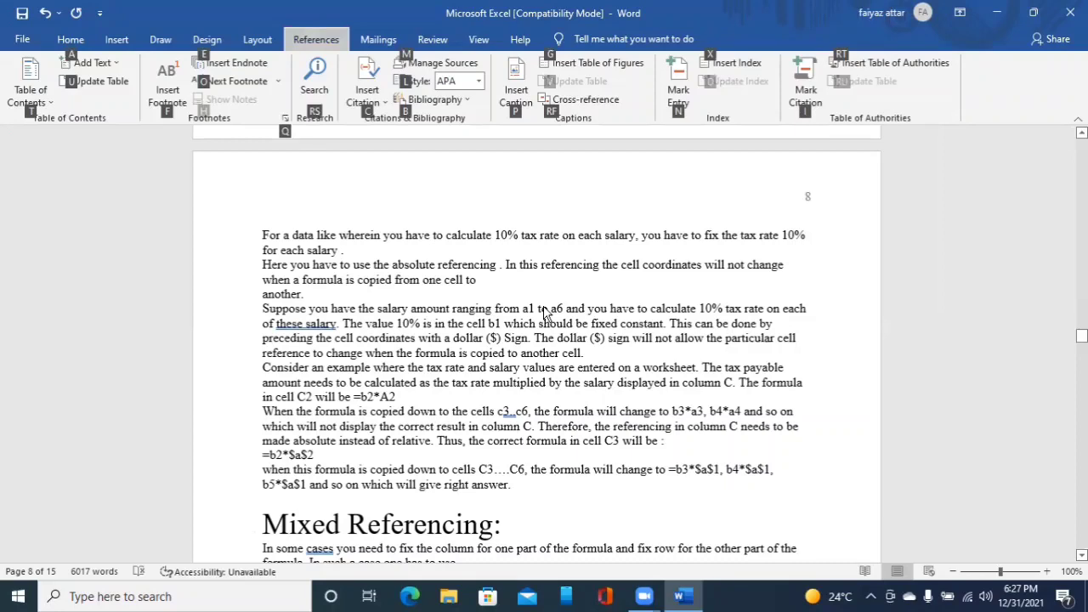
pyautogui.press('t')
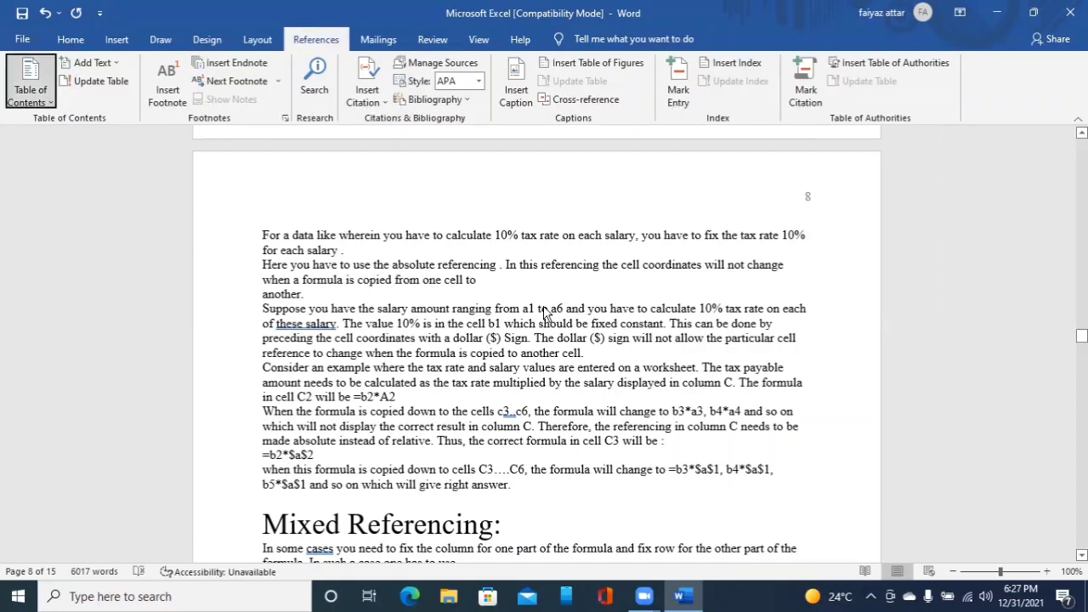
pyautogui.press('Tab')
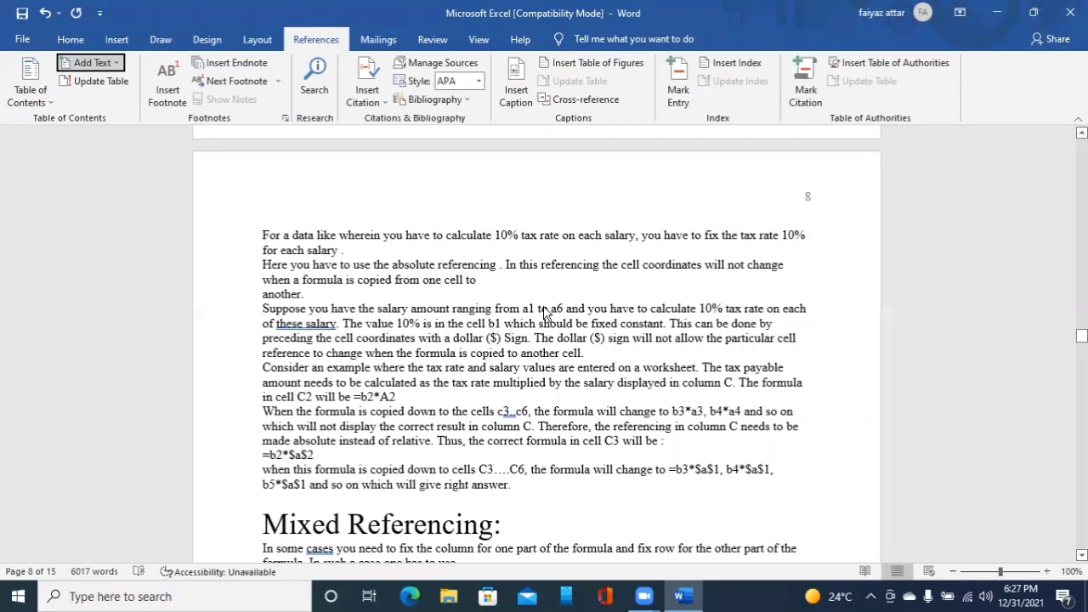
pyautogui.press('Tab')
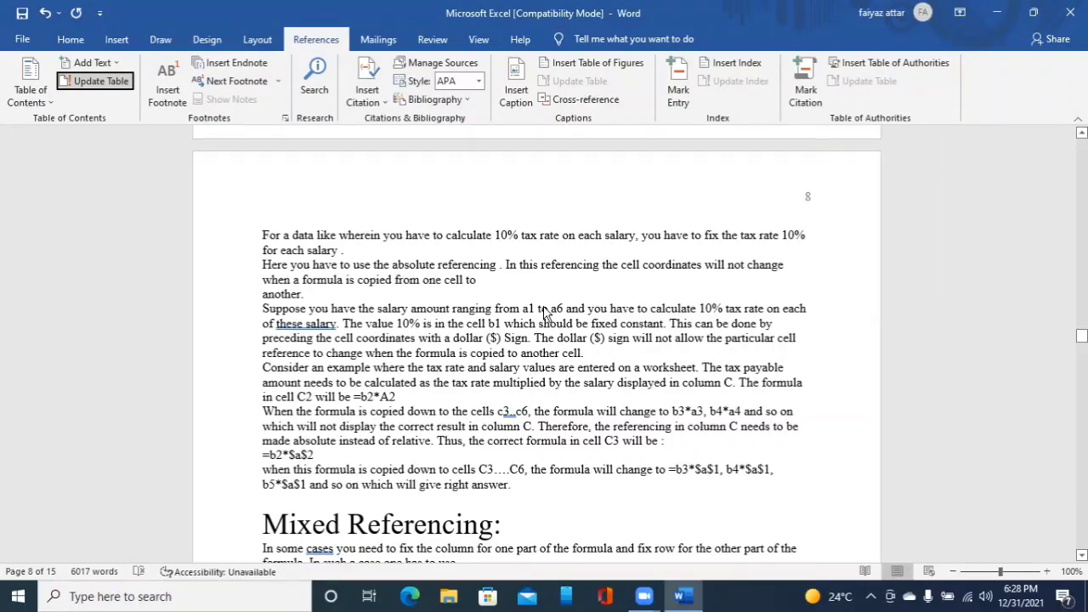
pyautogui.press('Return')
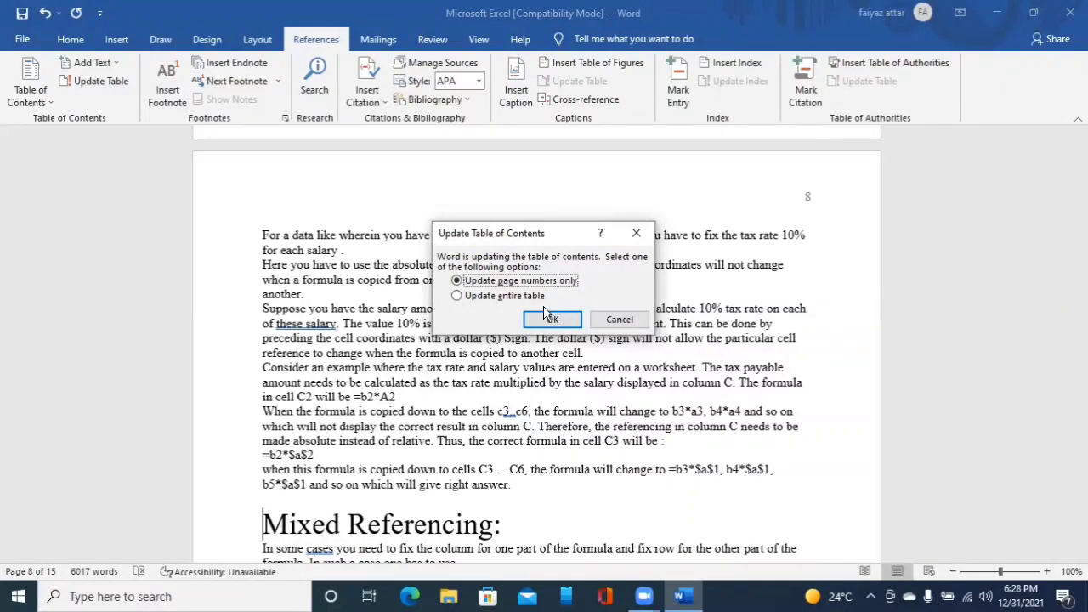
pyautogui.press('Down')
pyautogui.press('Up')
pyautogui.press('Down')
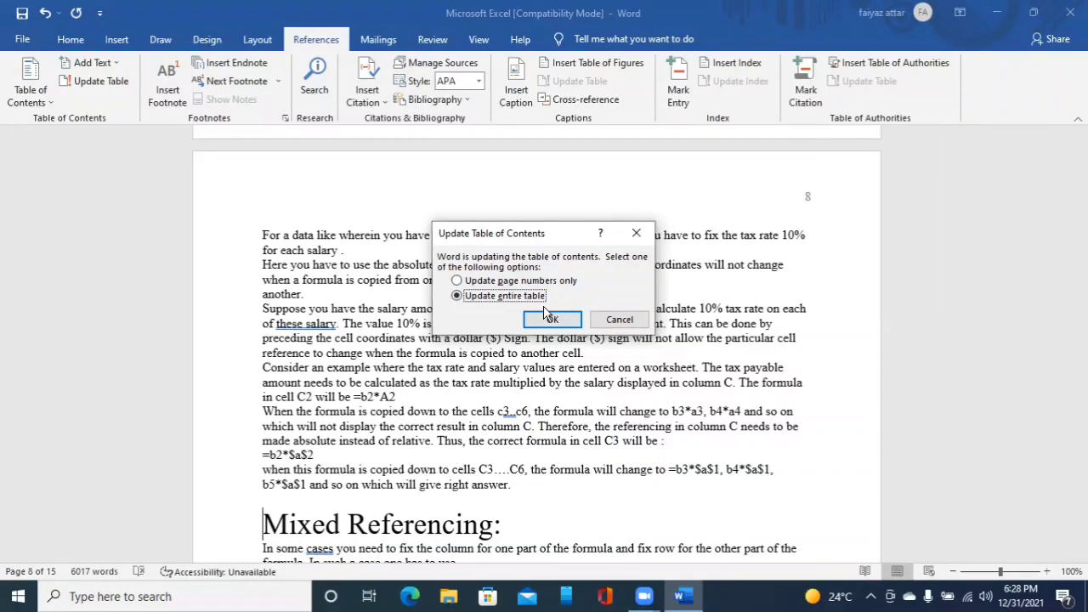
pyautogui.click(550, 319)
pyautogui.click(544, 313)
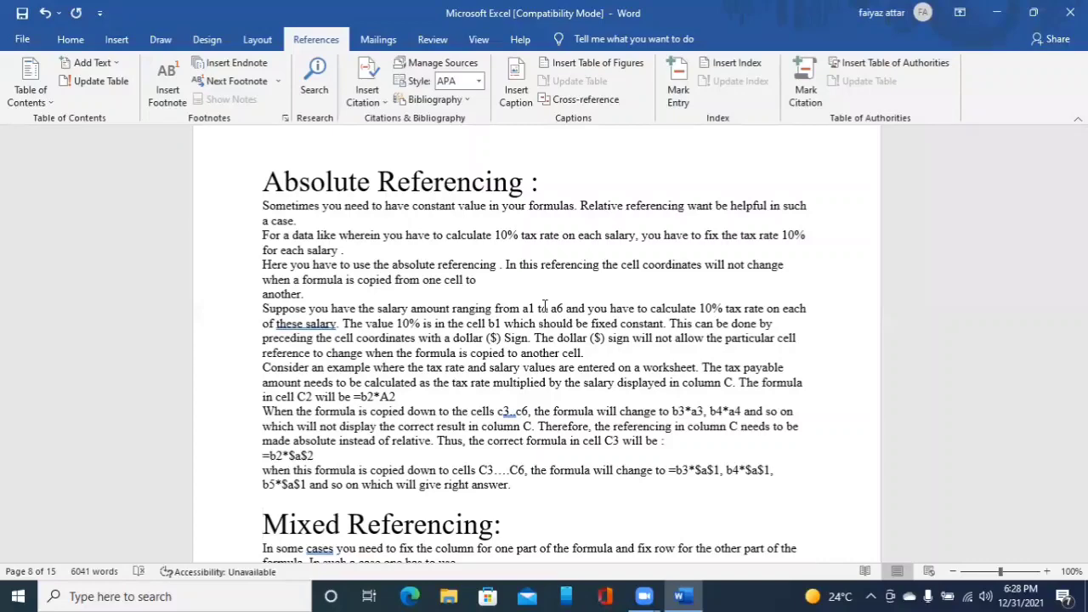
# - Examine the updated table of contents at the start of the document
pyautogui.scroll(-2, 545, 307)
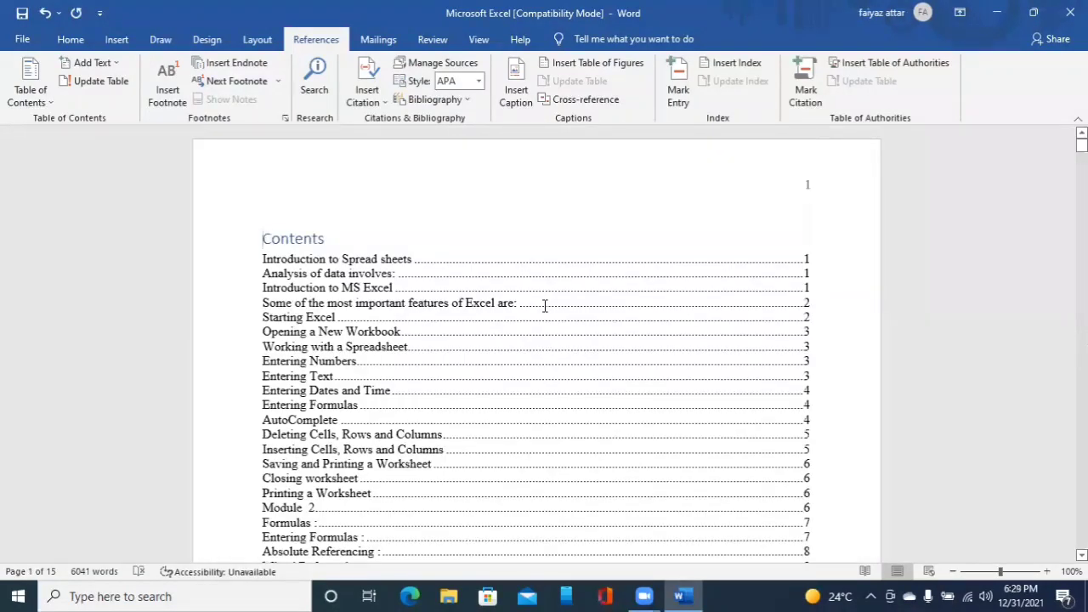
pyautogui.click(545, 306)
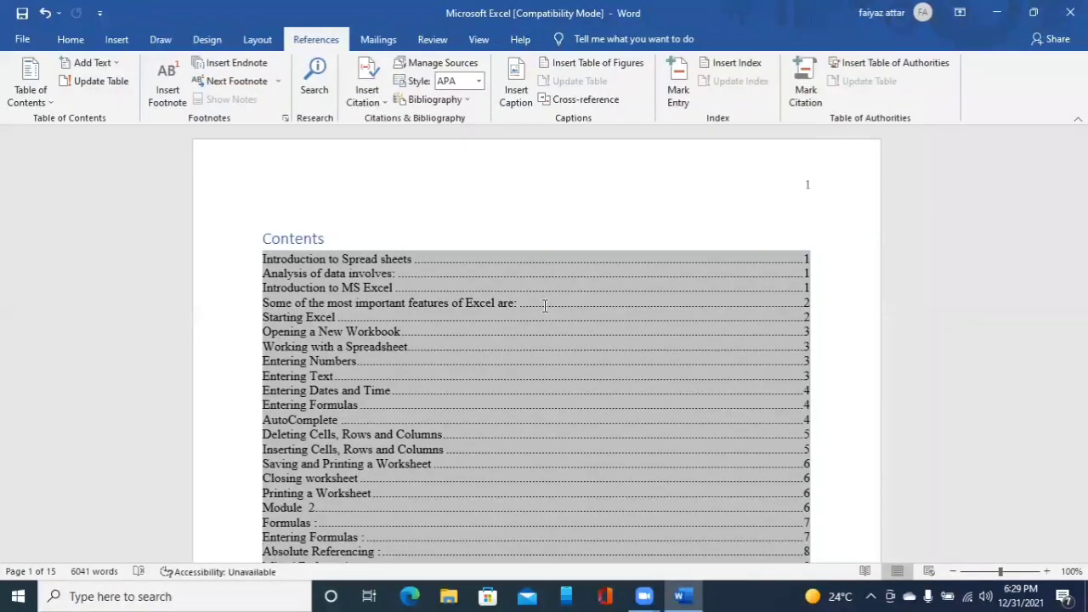
pyautogui.scroll(-1, 545, 306)
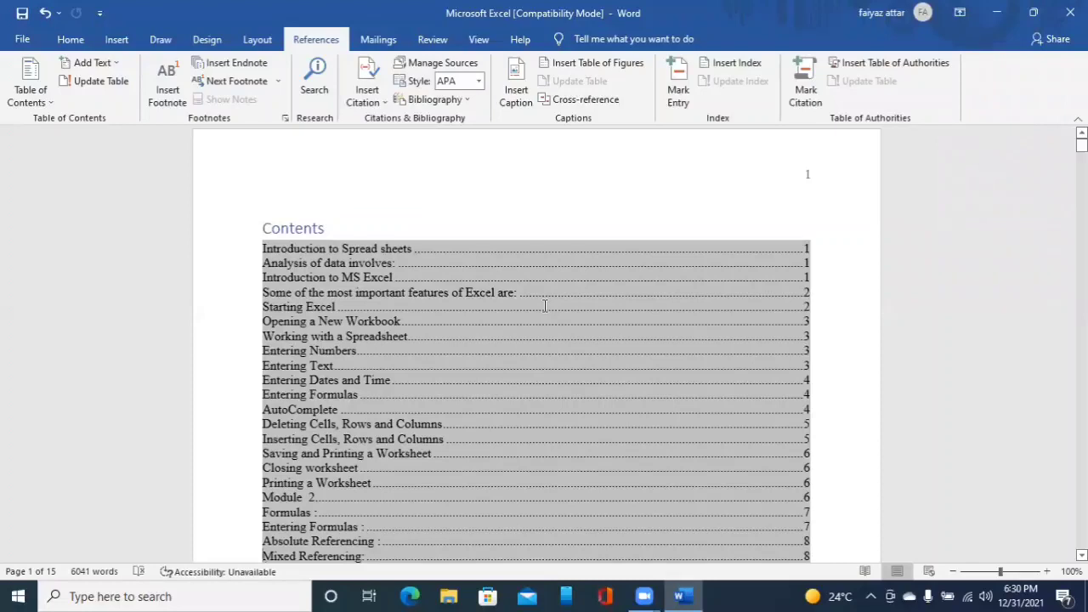
pyautogui.click(545, 306)
pyautogui.scroll(-1, 545, 306)
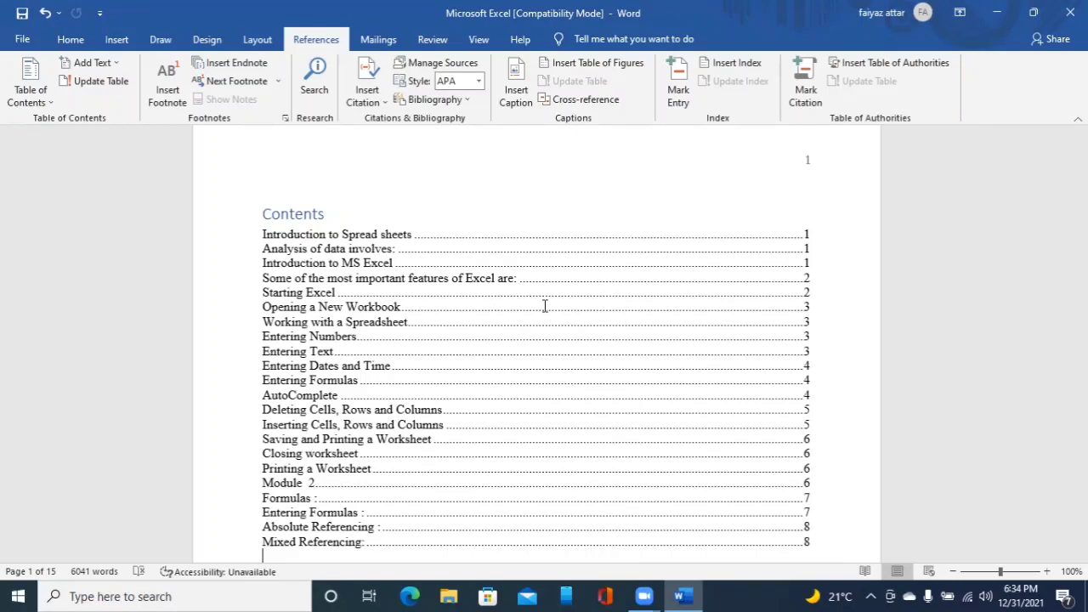
pyautogui.hotkey('ctrl', 'Home')
pyautogui.press('Down')
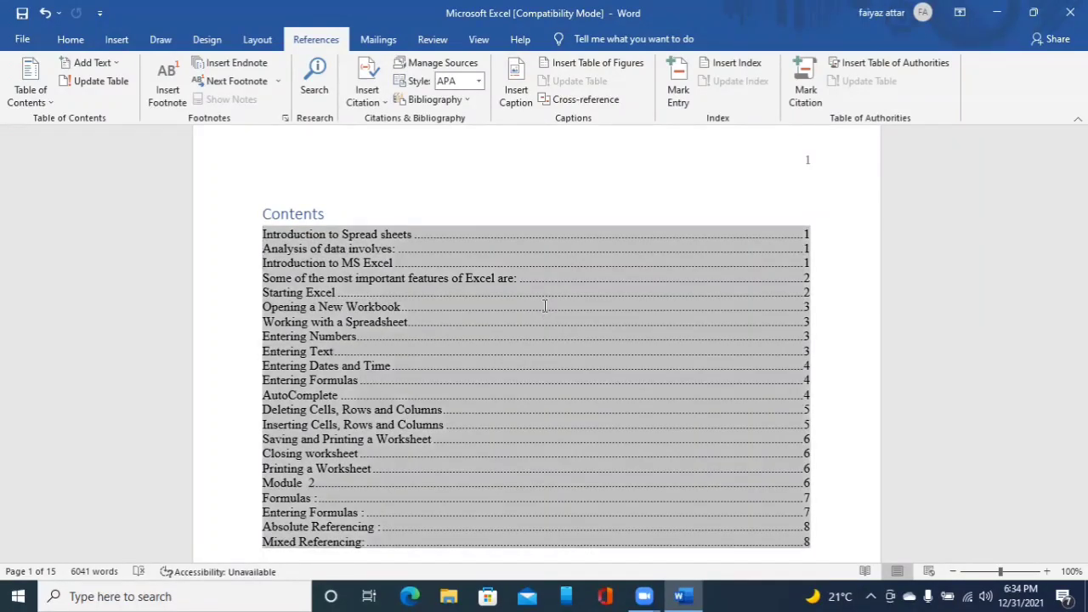
pyautogui.press('Down')
pyautogui.press('Down')
pyautogui.press('Down')
pyautogui.press('Down')
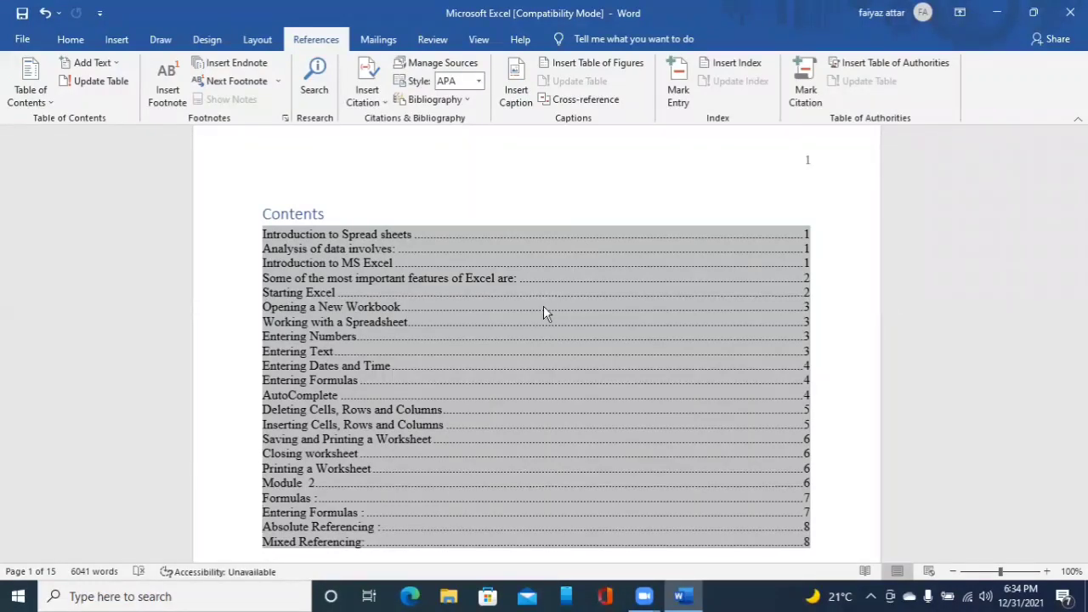
pyautogui.press('Down')
pyautogui.press('Down')
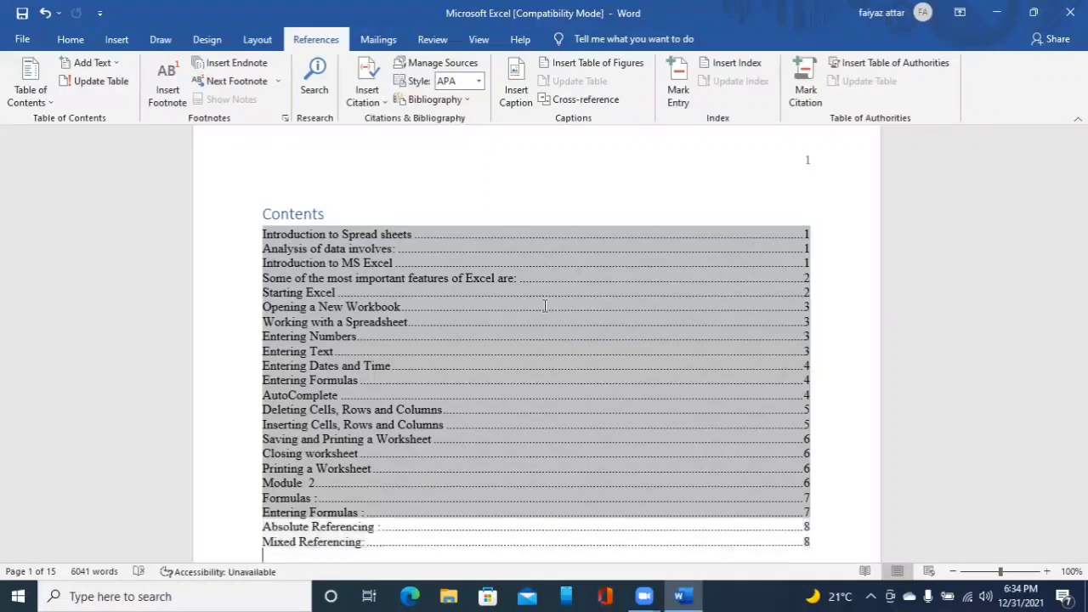
pyautogui.press('Down')
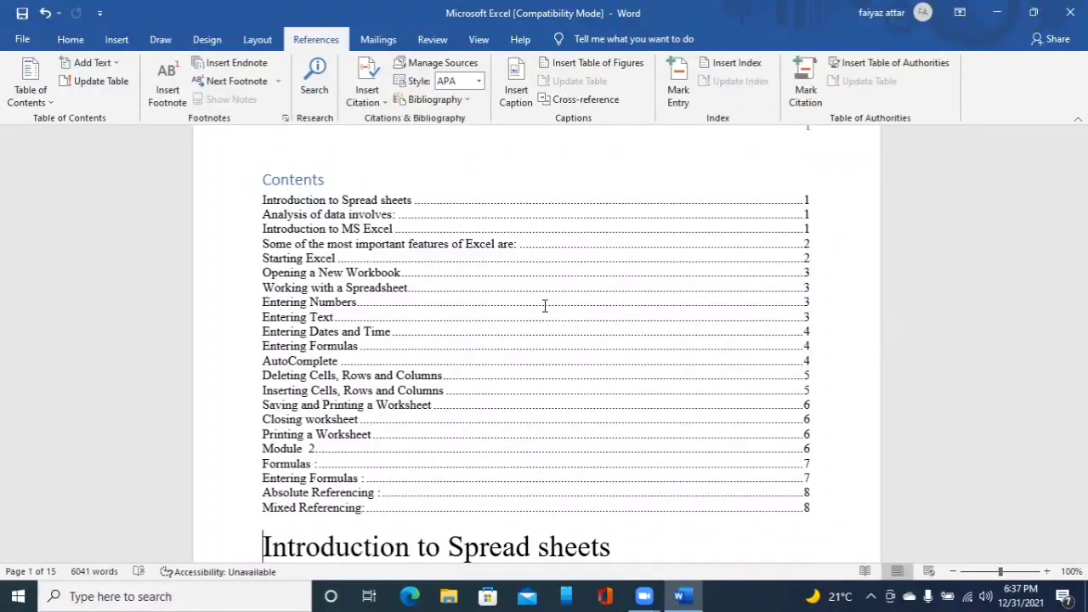
pyautogui.hotkey('alt', 's')
pyautogui.press('Tab')
pyautogui.press('Tab')
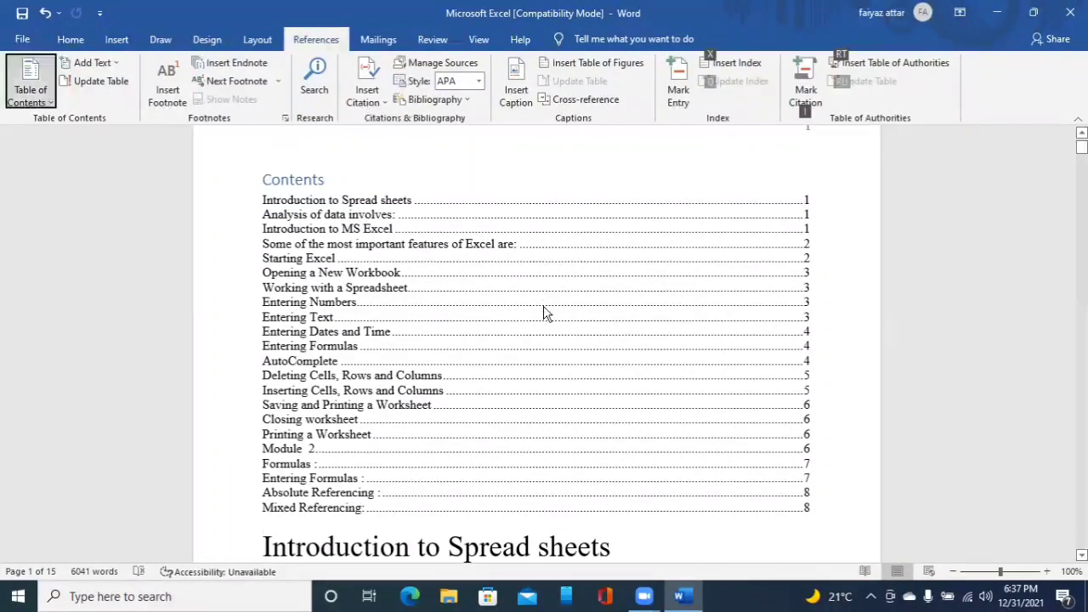
pyautogui.press('Tab')
pyautogui.press('Tab')
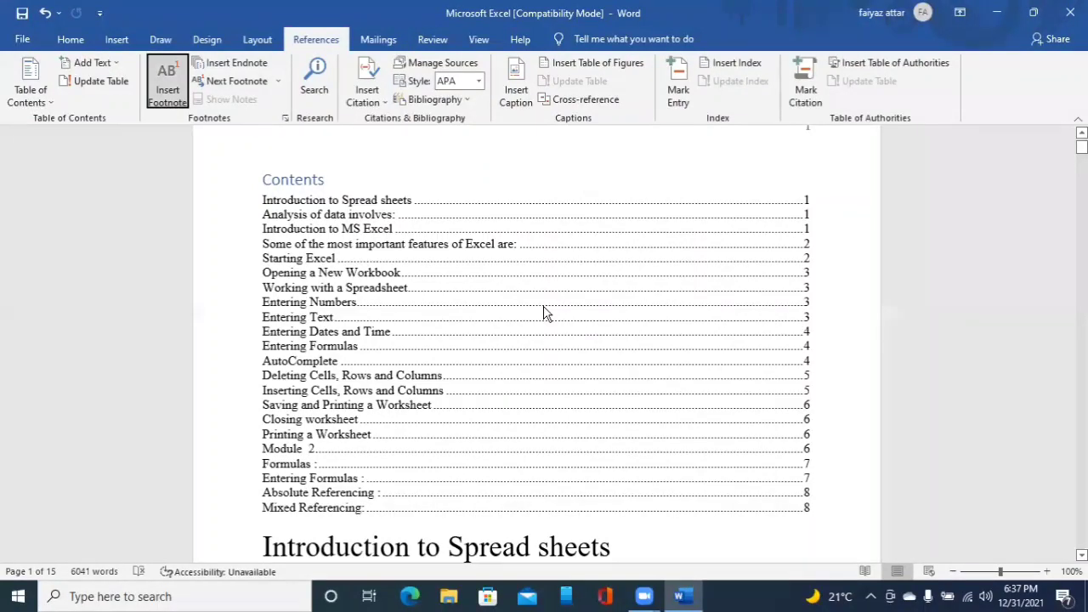
pyautogui.press('Tab')
pyautogui.hotkey('shift', 'Tab')
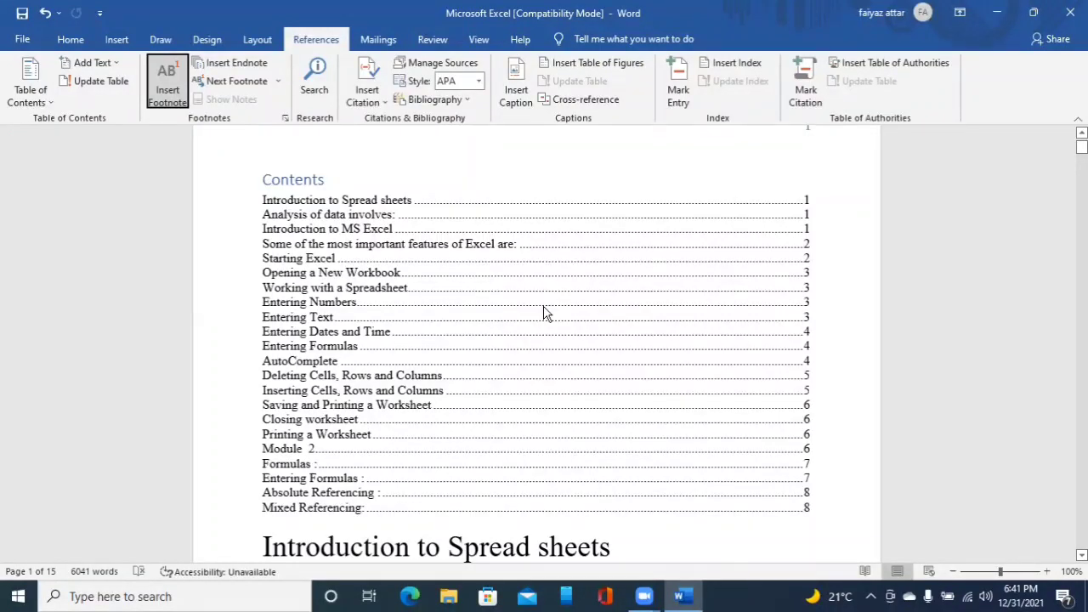
# - Jump to the end of the document and insert a footnote there
pyautogui.press('Down')
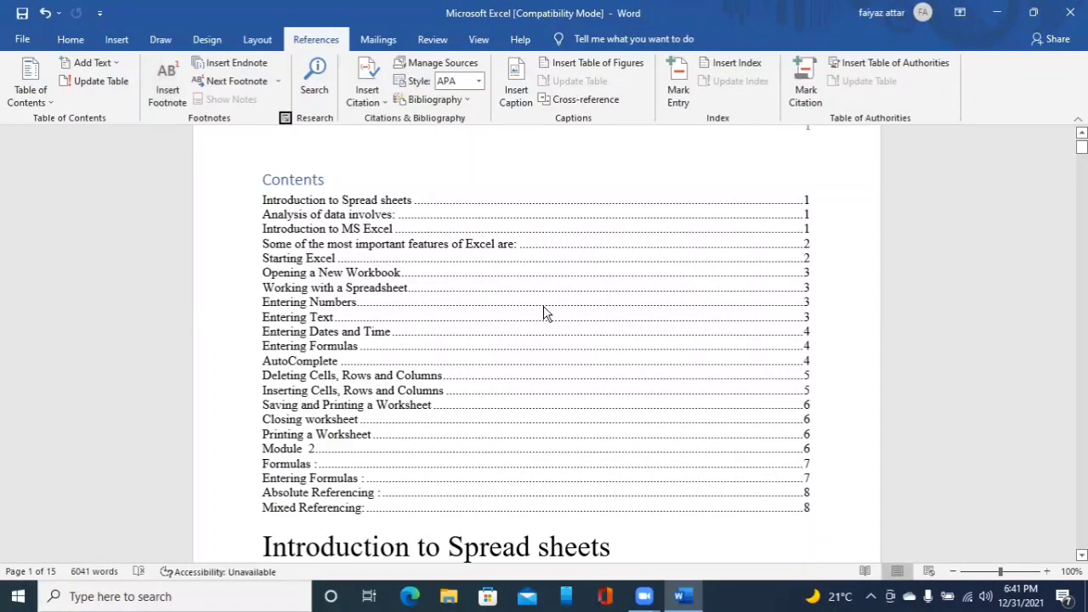
pyautogui.press('Escape')
pyautogui.hotkey('ctrl', 'End')
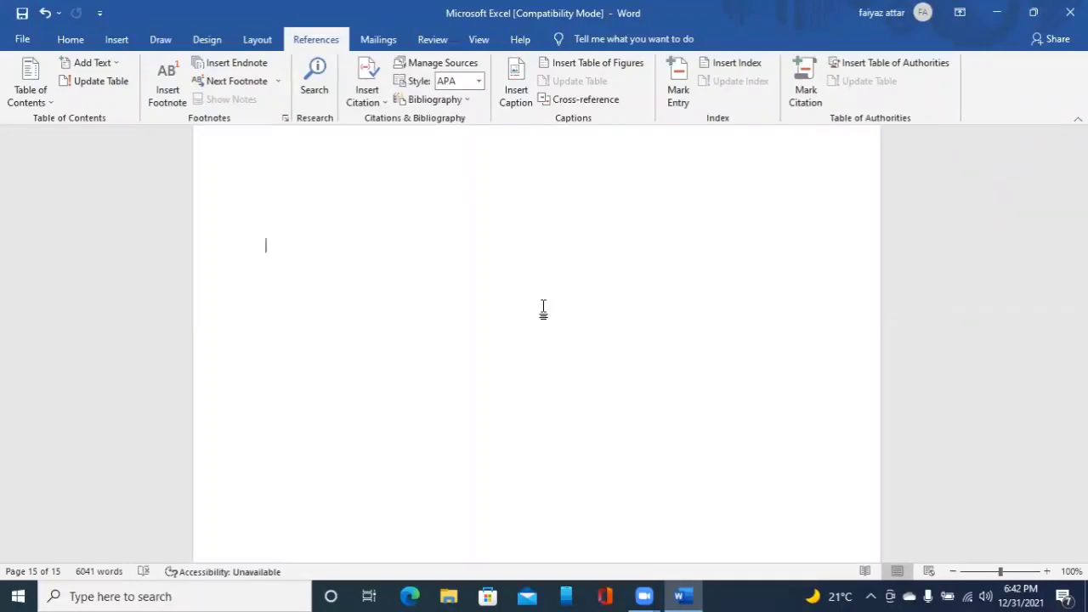
pyautogui.hotkey('alt', 's')
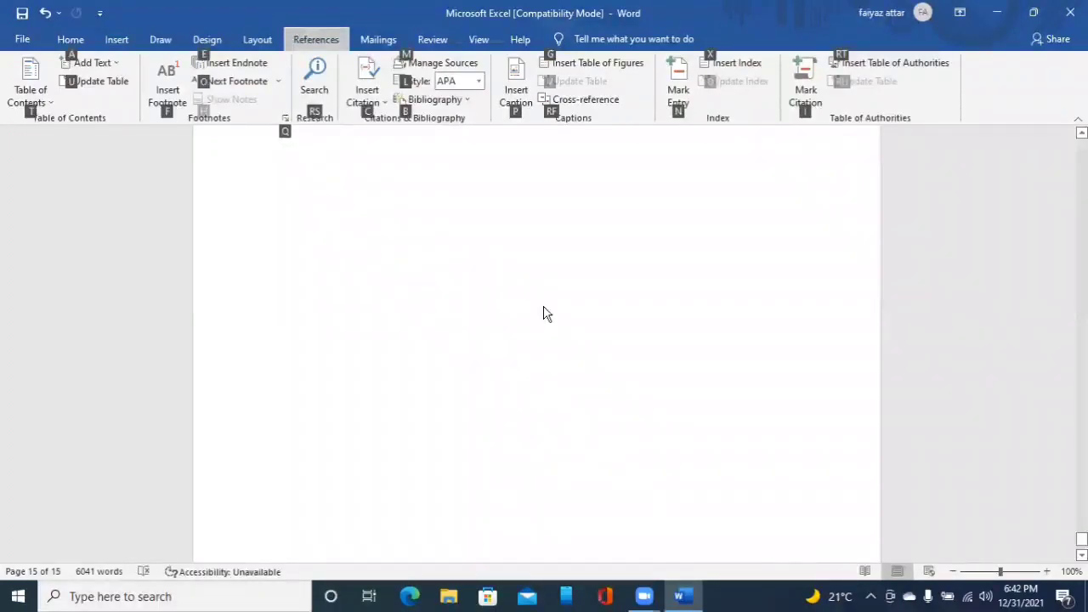
pyautogui.press('u')
pyautogui.press('Right')
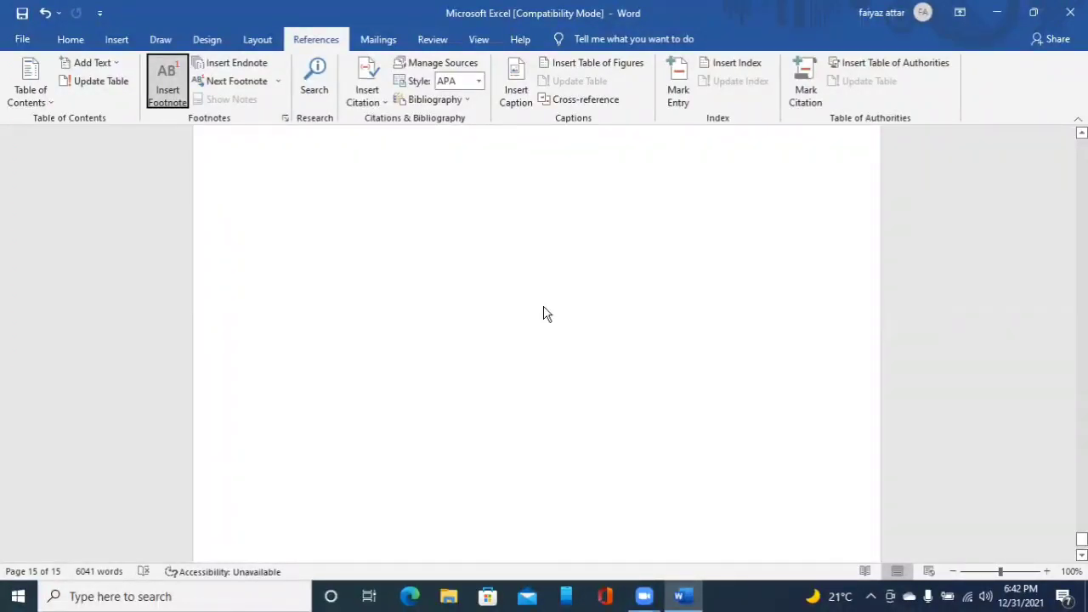
pyautogui.press('Return')
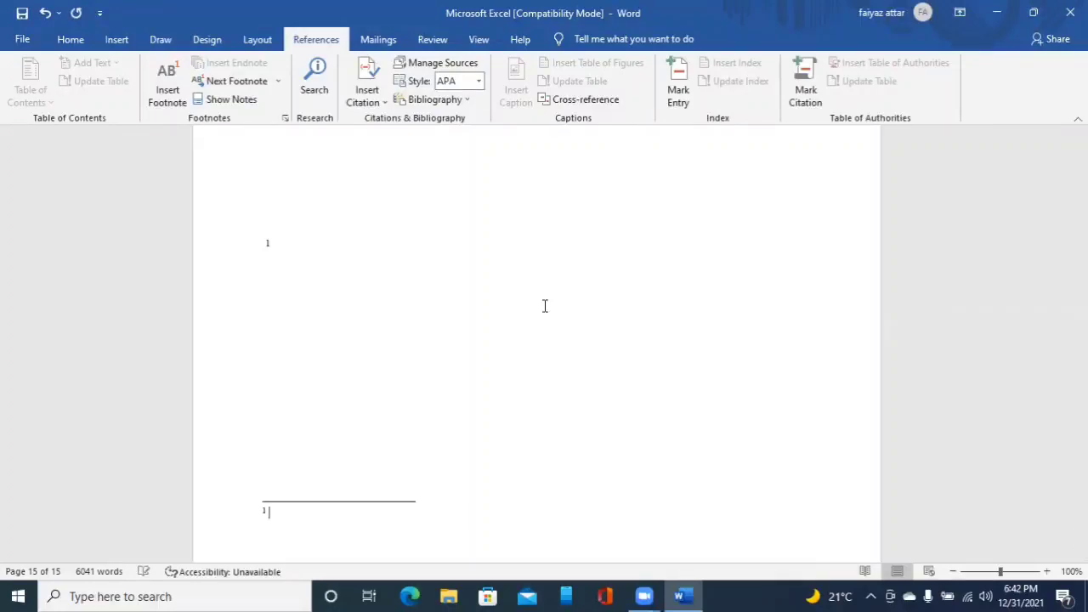
# - Enter the footnote text 'This document consists more information about Microsoft excel' and start a new footnote line
pyautogui.write('This document consists more')
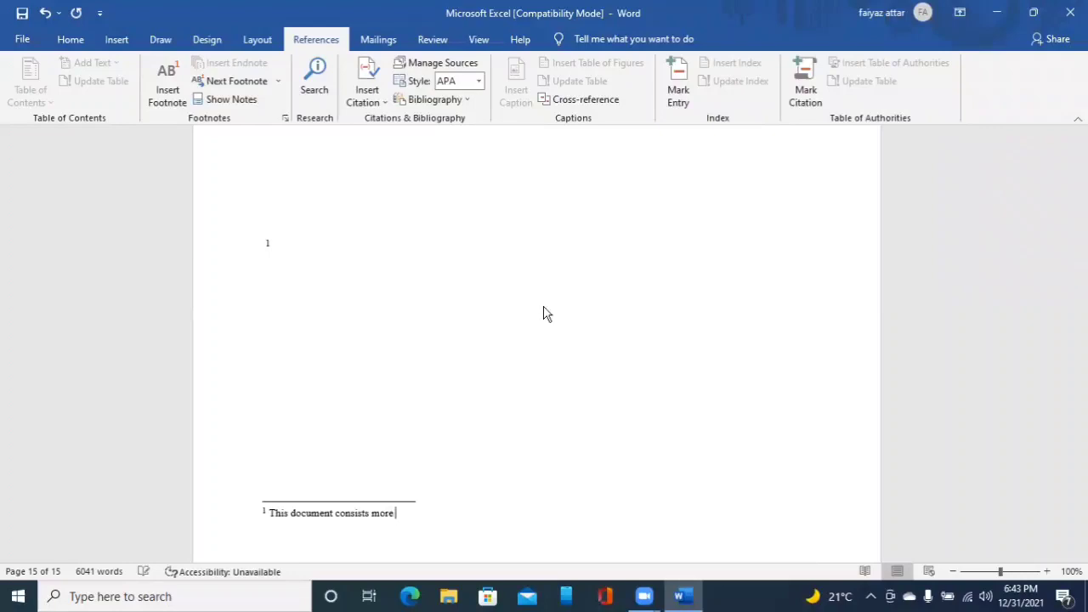
pyautogui.write(' information a')
pyautogui.write('bout')
pyautogui.write('mat')
pyautogui.write('ion about Micro')
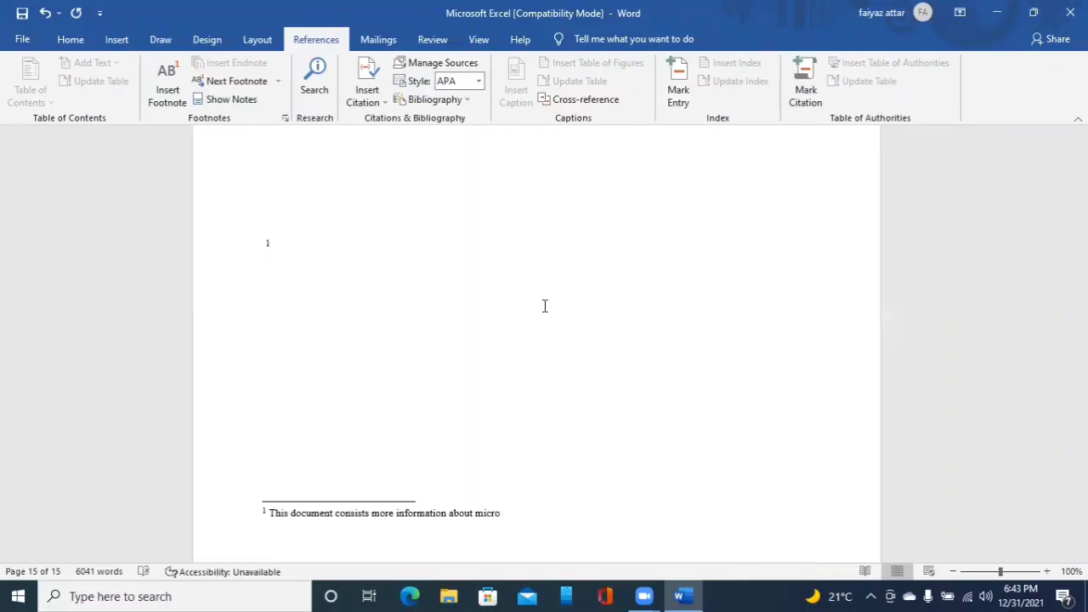
pyautogui.write('soft excel')
pyautogui.press('Return')
pyautogui.press('Up')
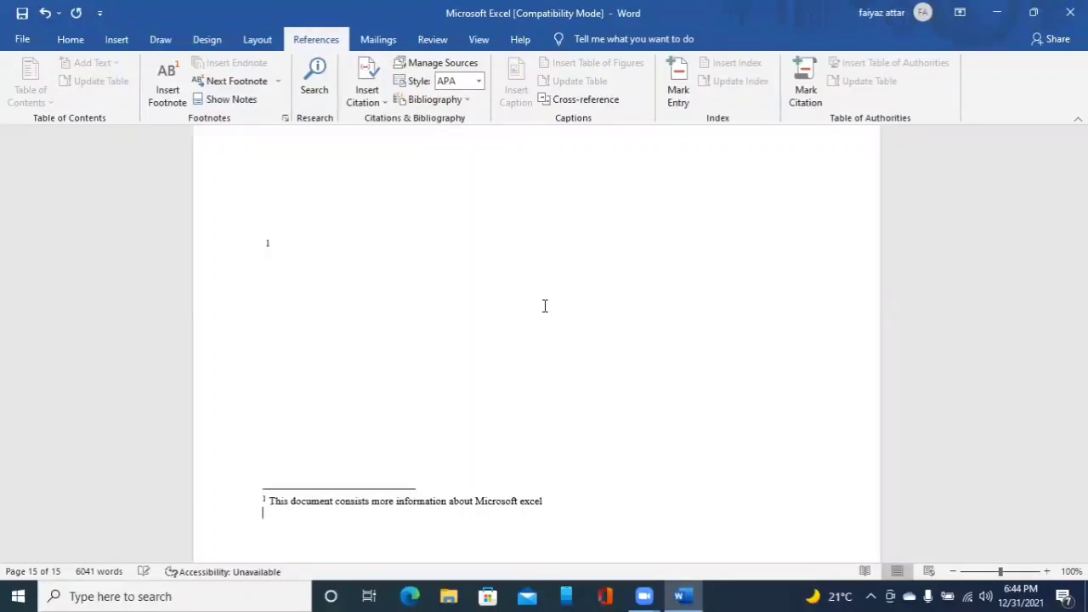
pyautogui.hotkey('alt', 's')
pyautogui.press('Tab')
pyautogui.press('Tab')
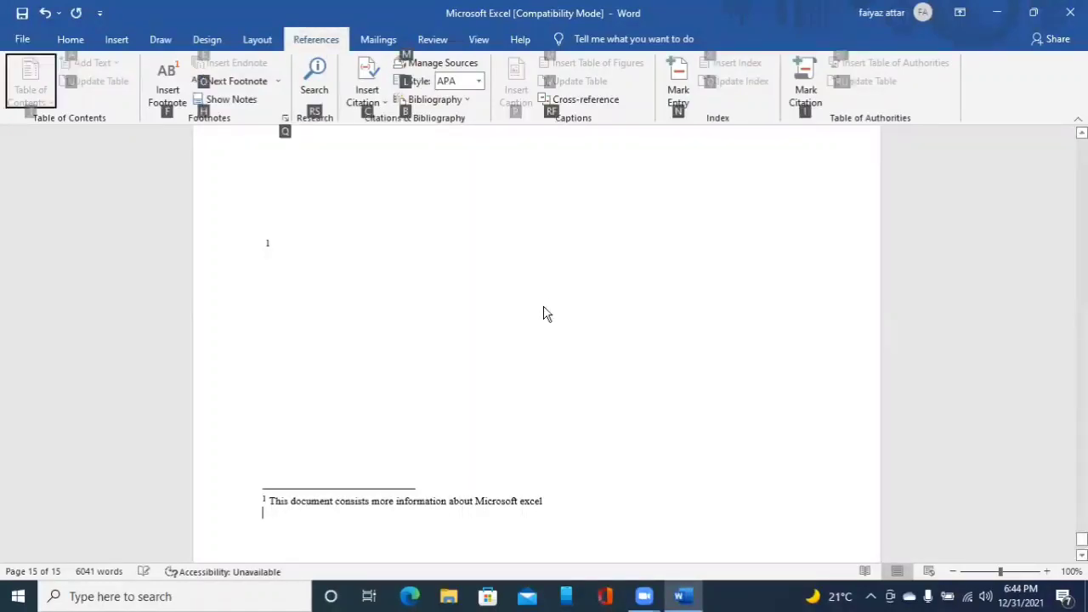
pyautogui.press('Tab')
pyautogui.press('Tab')
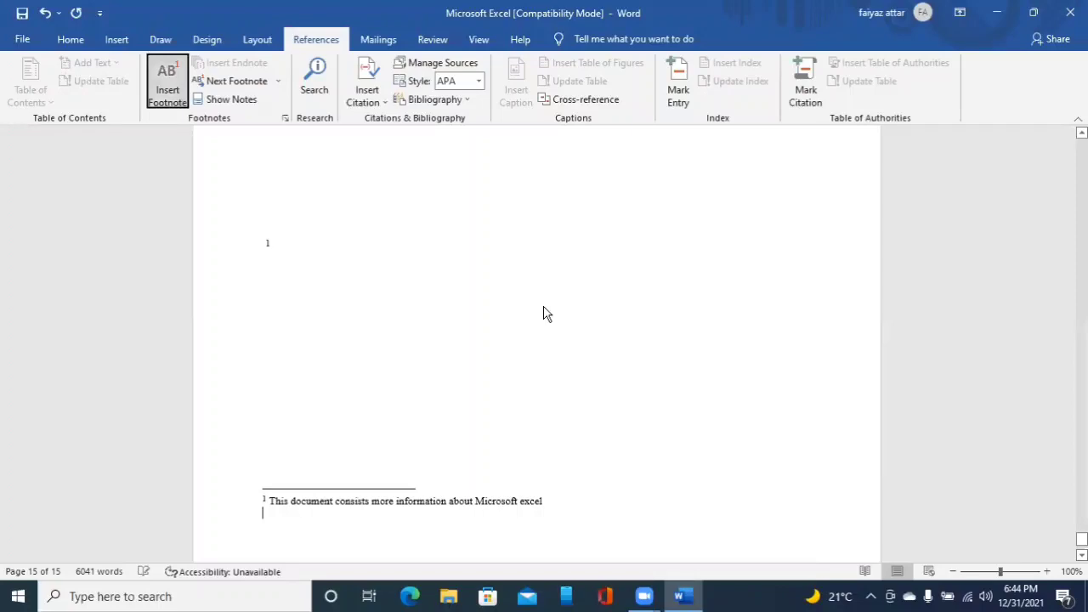
pyautogui.press('Tab')
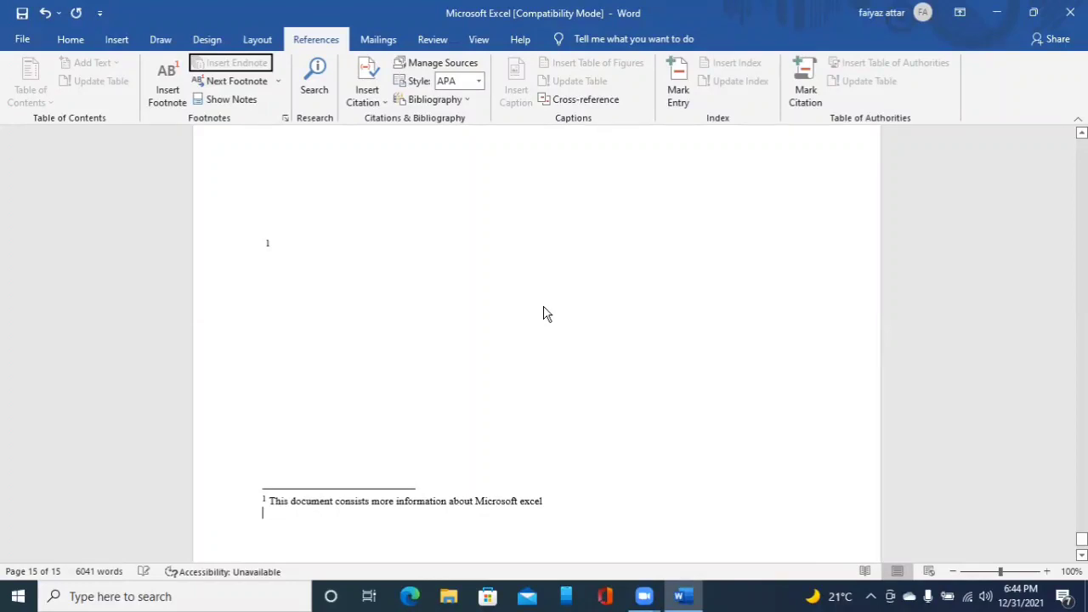
pyautogui.hotkey('shift', 'Tab')
pyautogui.press('Tab')
pyautogui.press('Escape')
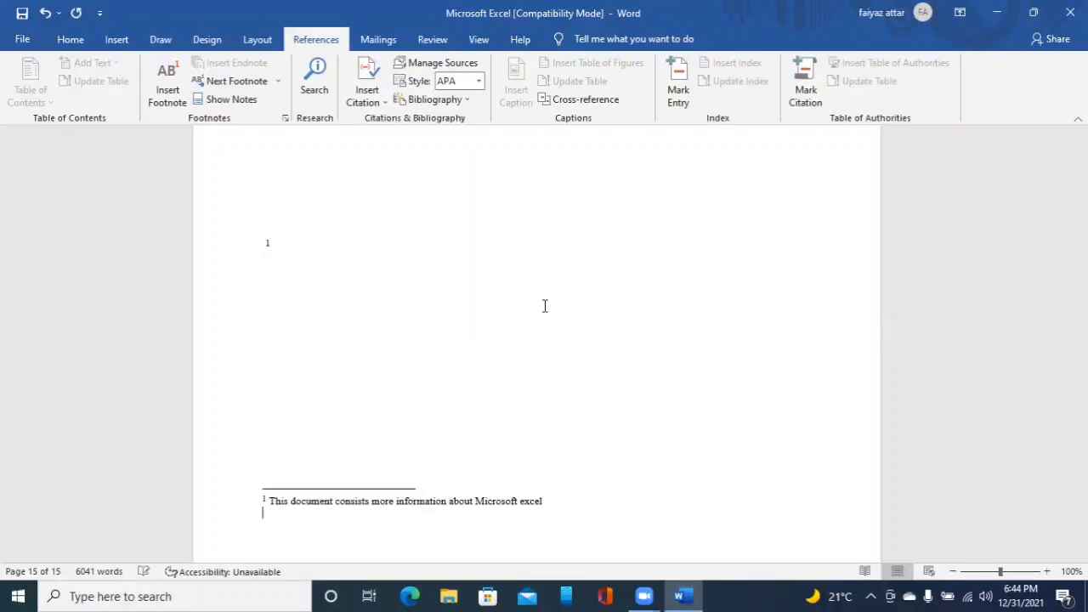
# - Add a second footnote line reading 'This document has more detailed information about excel sheet and spread sheet'
pyautogui.write('This document has more ')
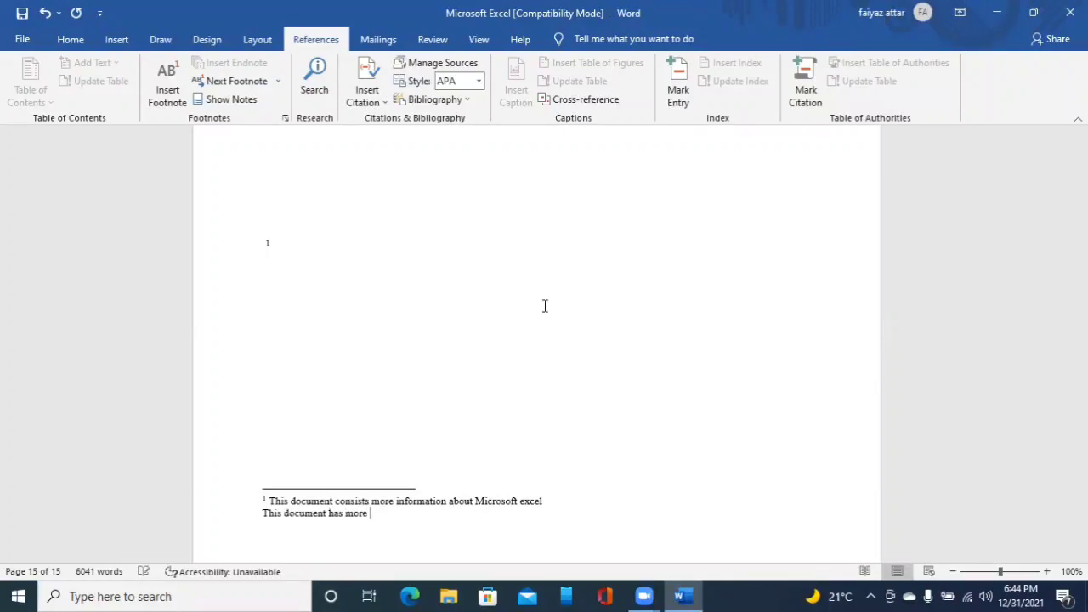
pyautogui.write('detailed information about ')
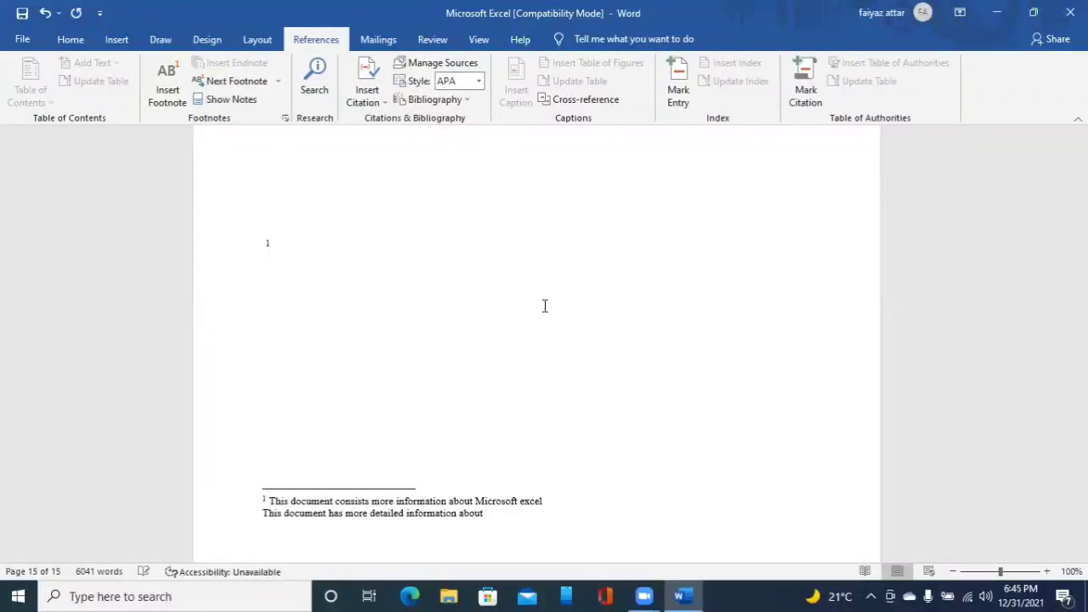
pyautogui.write('excel sheet and spread sheet')
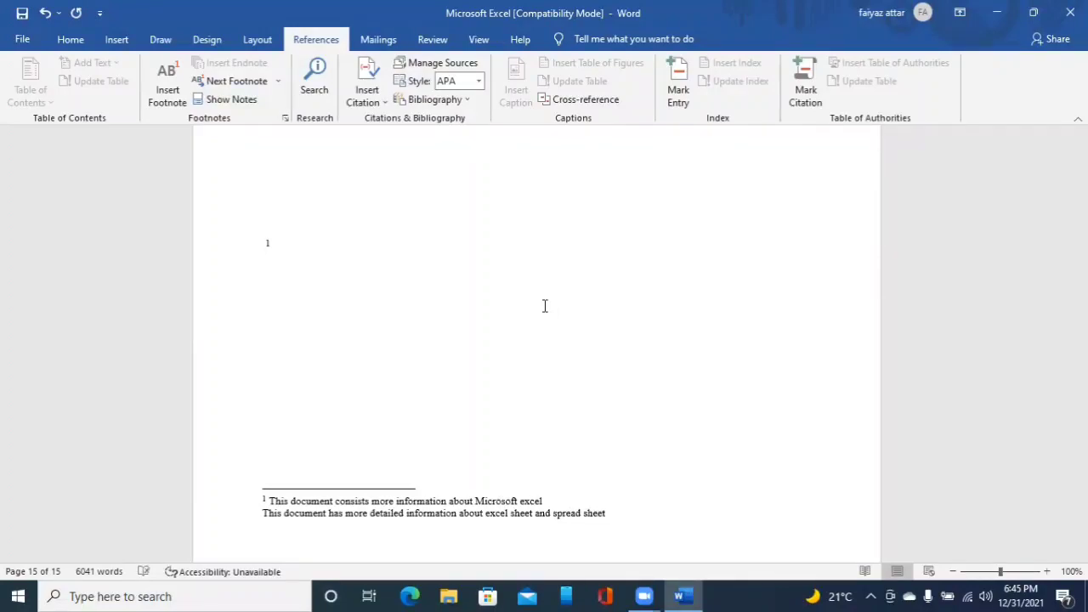
# - Return to the body text and add a blank line below the footnote reference mark
pyautogui.press('Up')
pyautogui.click(544, 310)
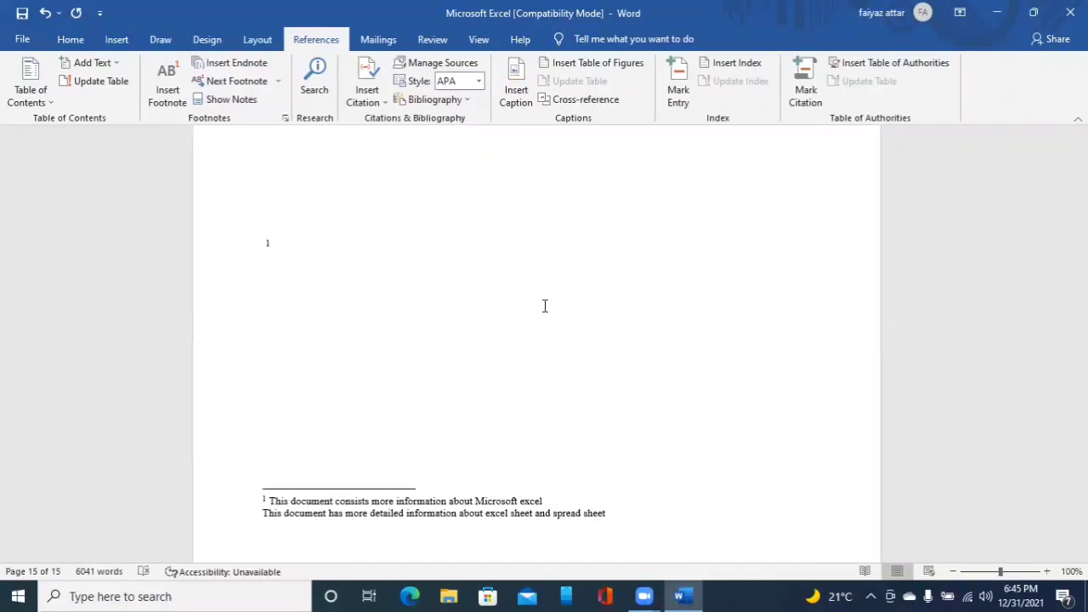
pyautogui.click(543, 306)
pyautogui.doubleClick(544, 306)
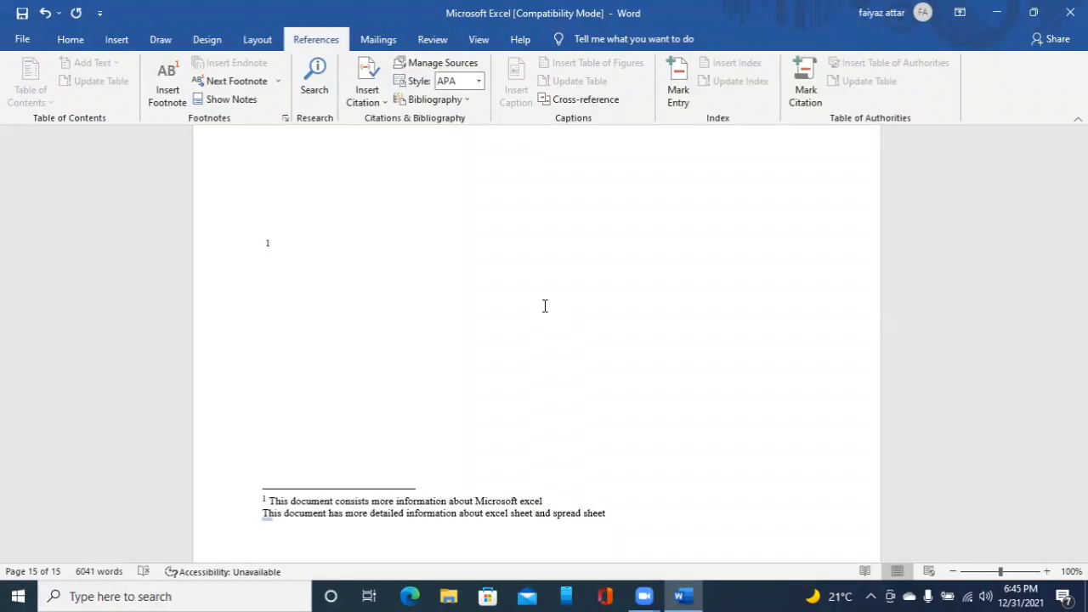
pyautogui.click(544, 309)
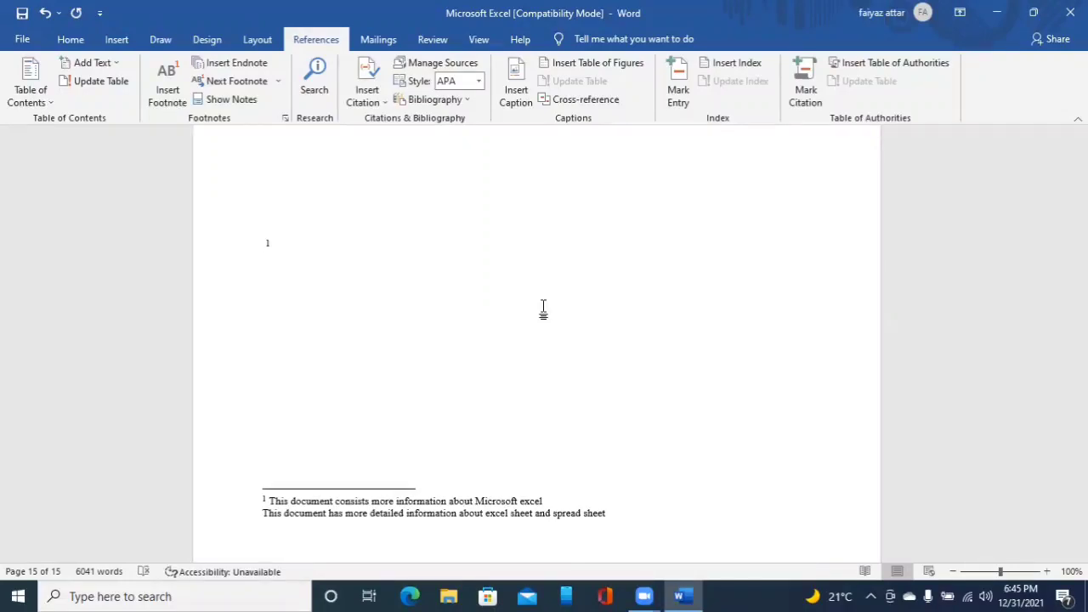
pyautogui.press('Return')
pyautogui.press('Down')
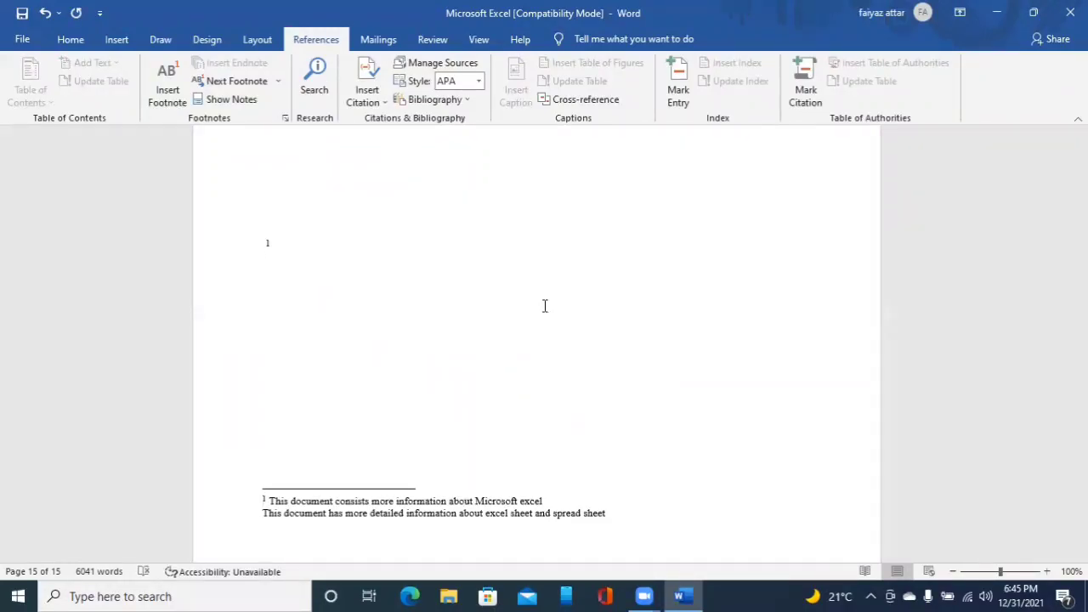
pyautogui.press('Down')
pyautogui.press('Home')
pyautogui.press('Down')
pyautogui.click(544, 308)
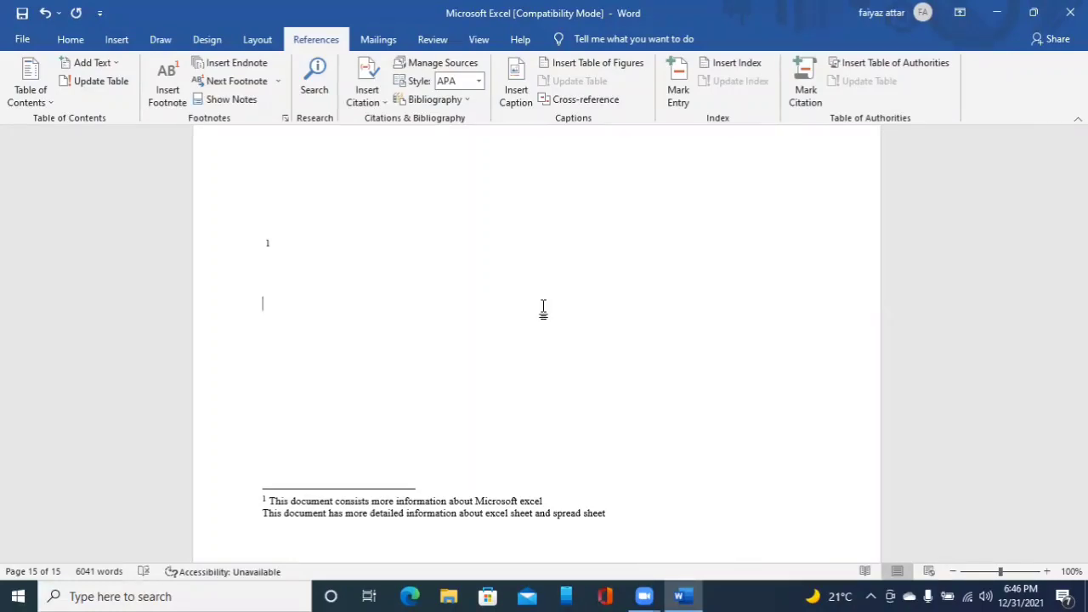
pyautogui.press('Up')
pyautogui.press('Down')
pyautogui.press('Down')
pyautogui.press('Down')
pyautogui.press('Down')
pyautogui.press('Down')
pyautogui.press('Down')
pyautogui.press('Down')
pyautogui.press('Down')
pyautogui.press('Down')
pyautogui.press('Down')
pyautogui.press('Down')
pyautogui.press('Down')
pyautogui.press('Down')
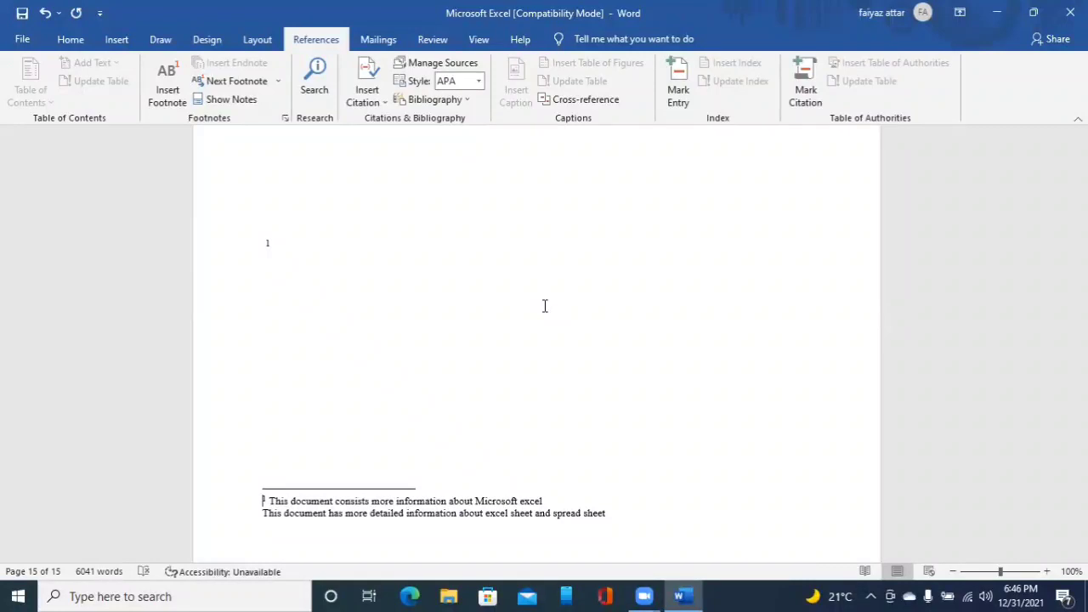
pyautogui.press('Up')
pyautogui.press('Up')
pyautogui.press('Up')
pyautogui.press('Up')
pyautogui.press('Up')
pyautogui.press('Up')
pyautogui.press('Up')
pyautogui.press('Up')
pyautogui.press('Up')
pyautogui.press('Up')
pyautogui.press('Up')
pyautogui.press('Up')
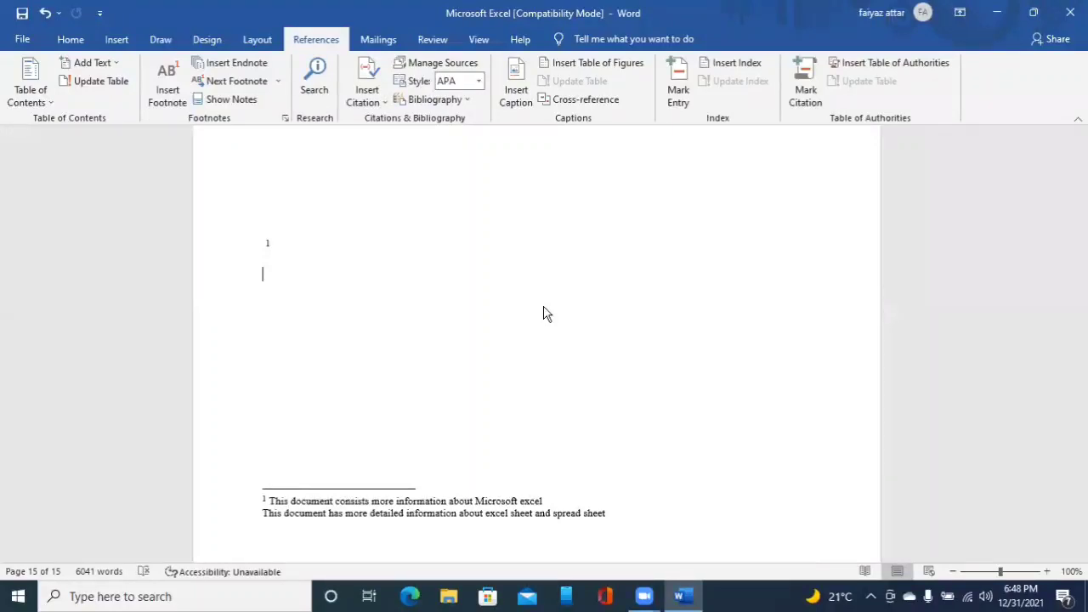
pyautogui.hotkey('alt', 'Tab')
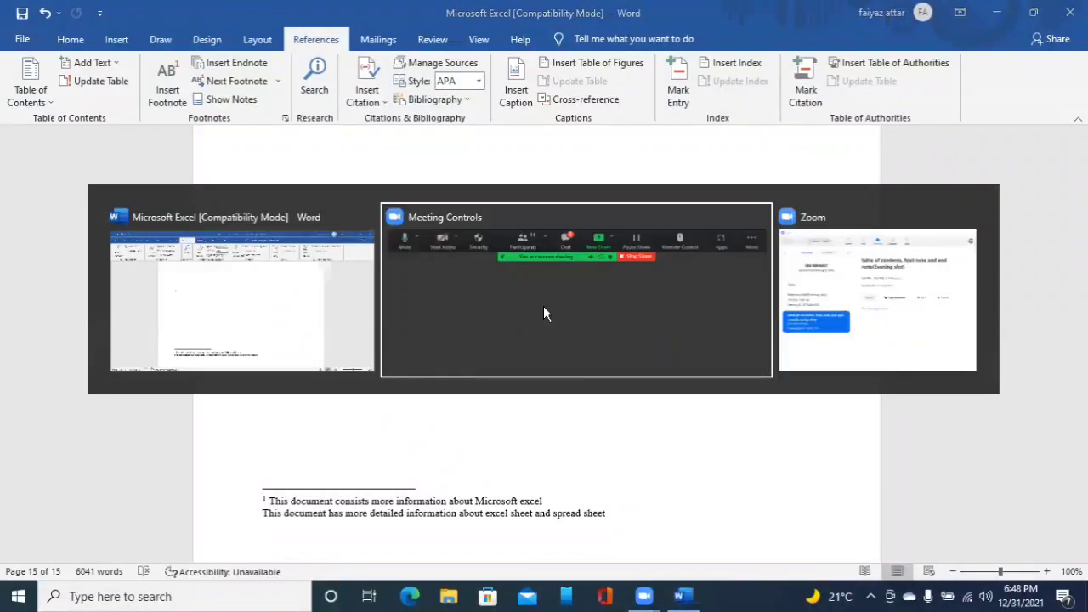
pyautogui.hotkey('alt', 'Tab')
pyautogui.hotkey('alt', 'Tab')
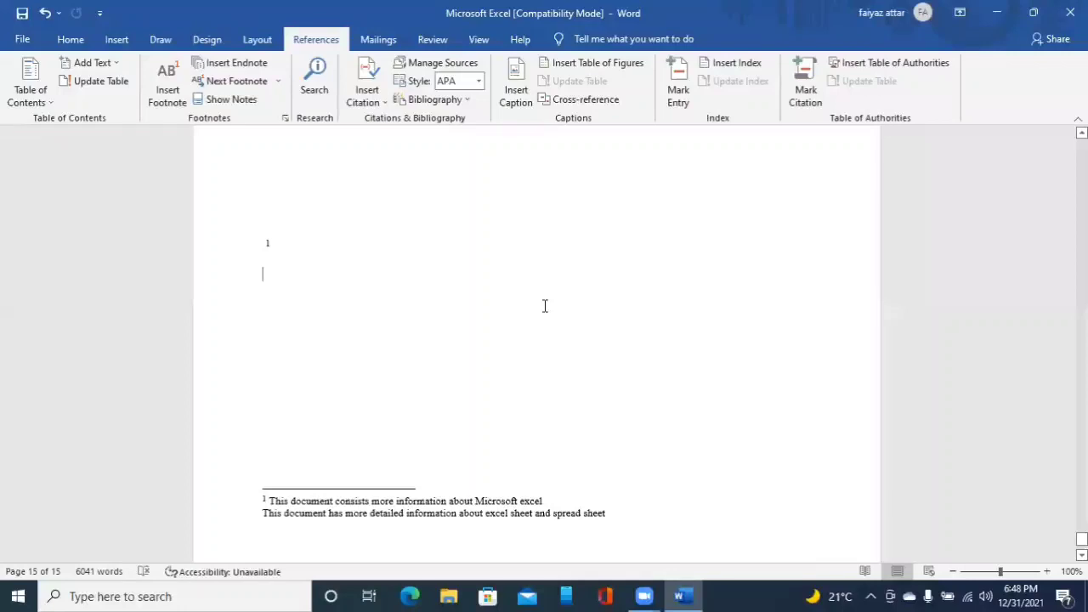
# - Use Next Footnote to move to the next footnote reference in the document
pyautogui.hotkey('alt', 's')
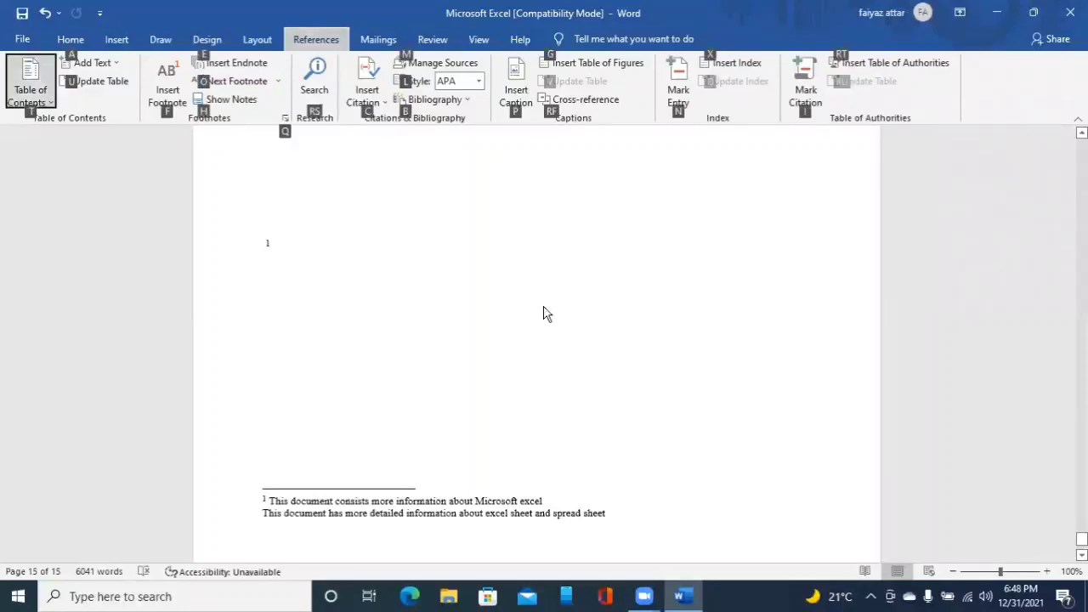
pyautogui.press('Tab')
pyautogui.press('Tab')
pyautogui.press('Tab')
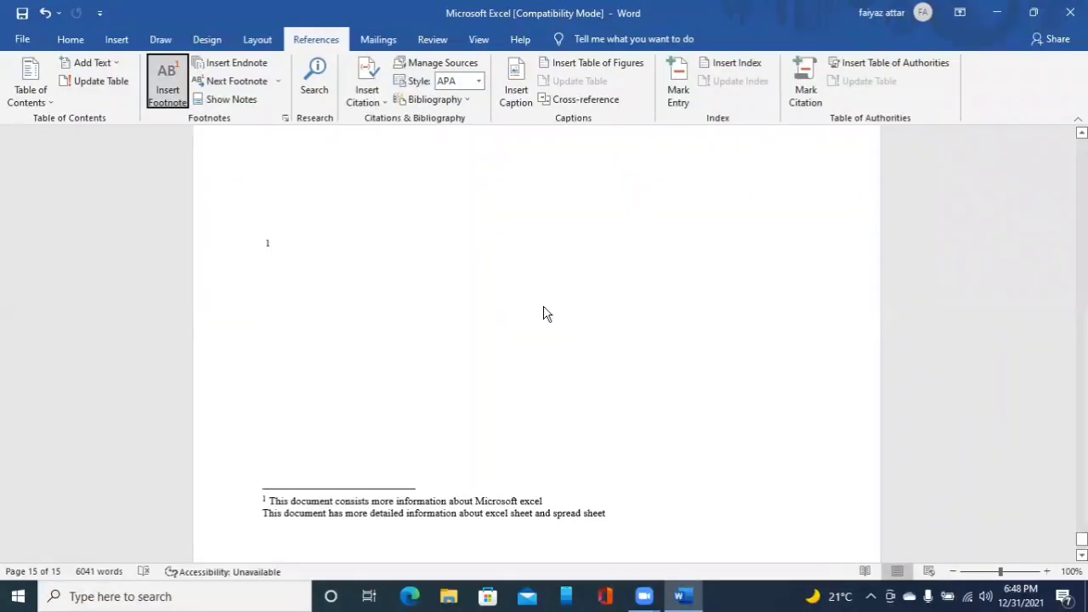
pyautogui.press('Tab')
pyautogui.press('Tab')
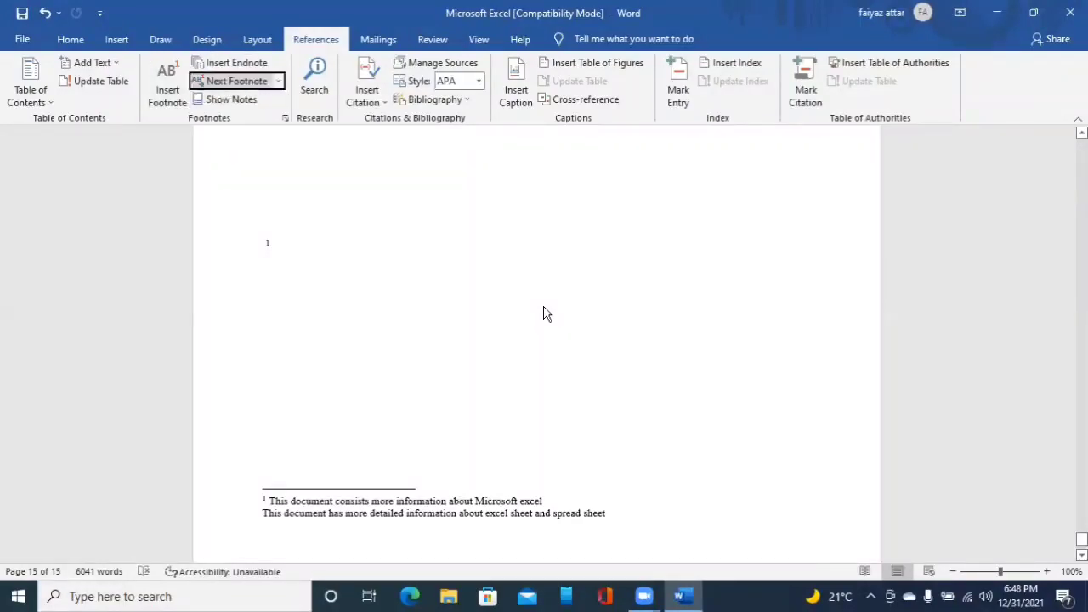
pyautogui.press('Return')
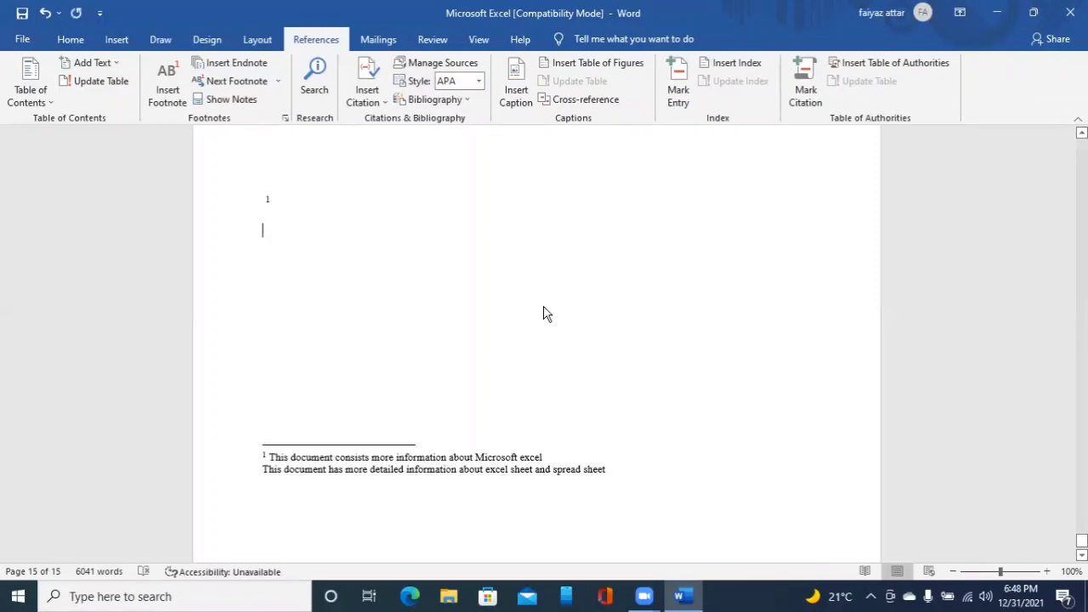
# - Indent the empty body line with two tab stops
pyautogui.press('Return')
pyautogui.press('BackSpace')
pyautogui.press('Tab')
pyautogui.press('Tab')
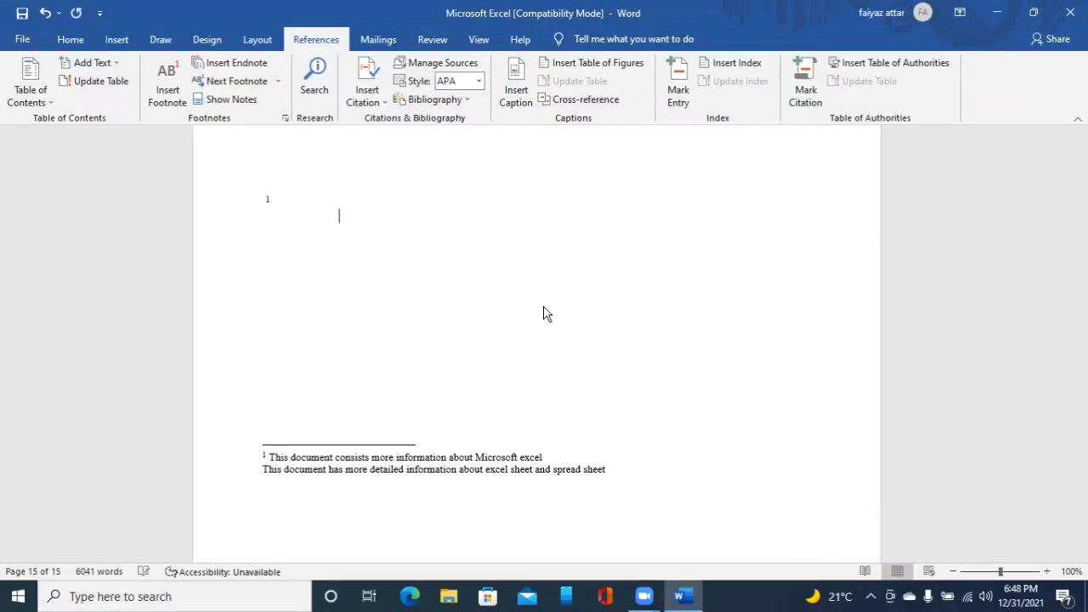